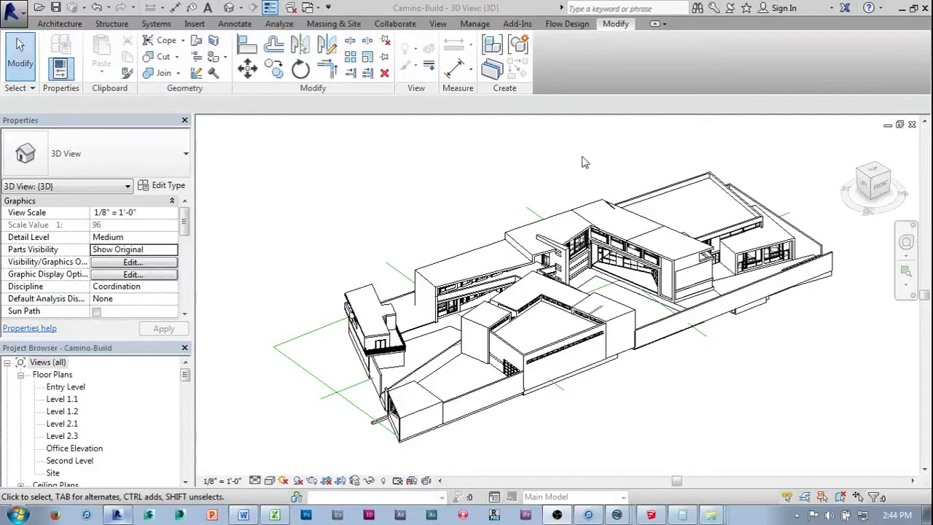
Step: Examine the building's exterior in the 3D view, including the glazed storefront at its far end
{"action": "left_click", "coordinate": [579, 163]}
{"action": "middle_click_drag", "start_coordinate": [595, 170], "coordinate": [577, 177]}
{"action": "scroll", "coordinate": [662, 330], "scroll_direction": "up", "scroll_amount": 1}
{"action": "scroll", "coordinate": [663, 332], "scroll_direction": "up", "scroll_amount": 1}
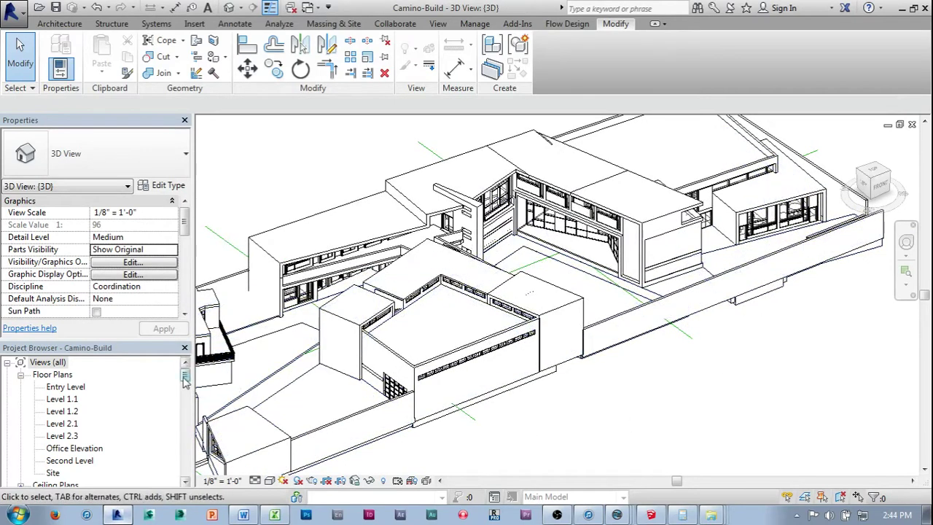
{"action": "mouse_move", "coordinate": [185, 375]}
{"action": "left_mouse_down"}
{"action": "mouse_move", "coordinate": [186, 429]}
{"action": "mouse_move", "coordinate": [185, 375]}
{"action": "left_mouse_up"}
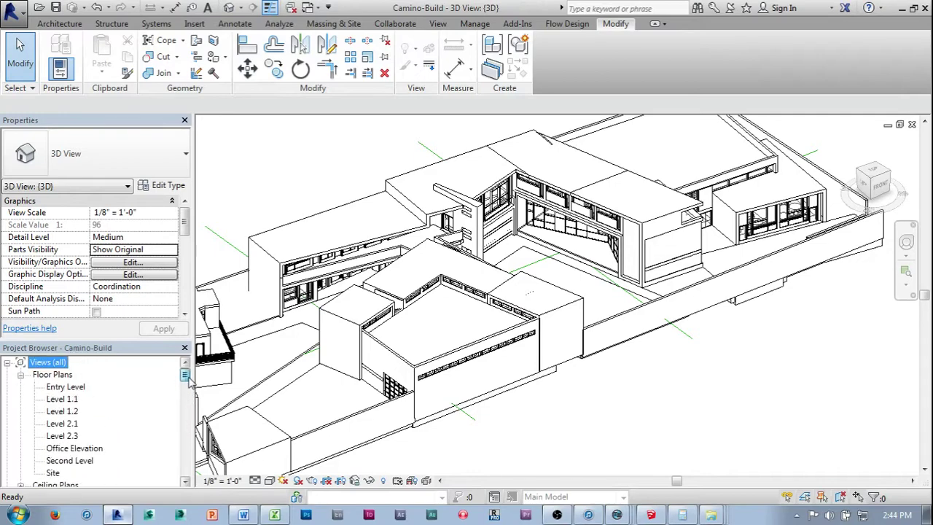
{"action": "left_click", "coordinate": [47, 362]}
{"action": "left_click", "coordinate": [784, 396]}
{"action": "middle_click_drag", "start_coordinate": [781, 399], "coordinate": [735, 403], "text": "shift"}
{"action": "scroll", "coordinate": [556, 306], "scroll_direction": "up", "scroll_amount": 2}
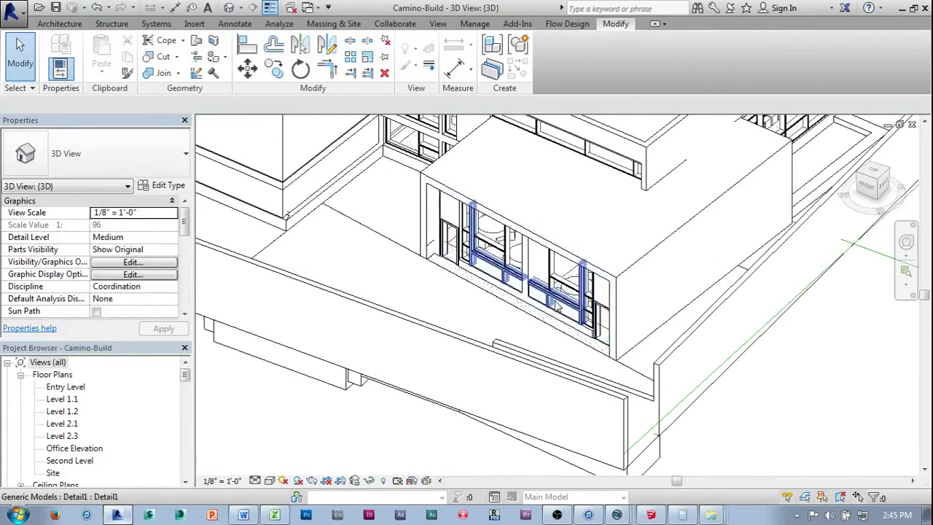
{"action": "scroll", "coordinate": [531, 317], "scroll_direction": "up", "scroll_amount": 4}
{"action": "middle_click_drag", "start_coordinate": [519, 291], "coordinate": [523, 326]}
{"action": "middle_click_drag", "start_coordinate": [439, 345], "coordinate": [490, 332], "text": "shift"}
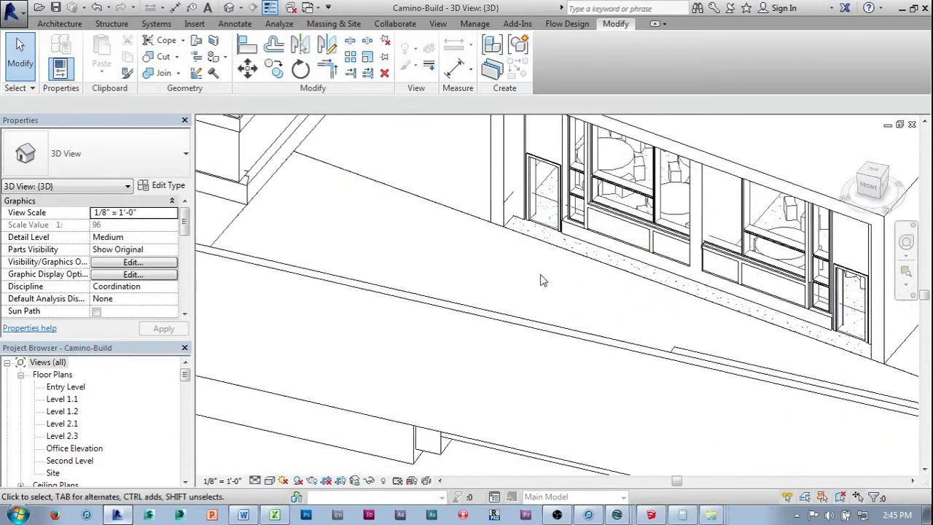
{"action": "middle_click_drag", "start_coordinate": [543, 279], "coordinate": [494, 325]}
{"action": "scroll", "coordinate": [590, 236], "scroll_direction": "up", "scroll_amount": 2}
{"action": "scroll", "coordinate": [656, 245], "scroll_direction": "down", "scroll_amount": 6}
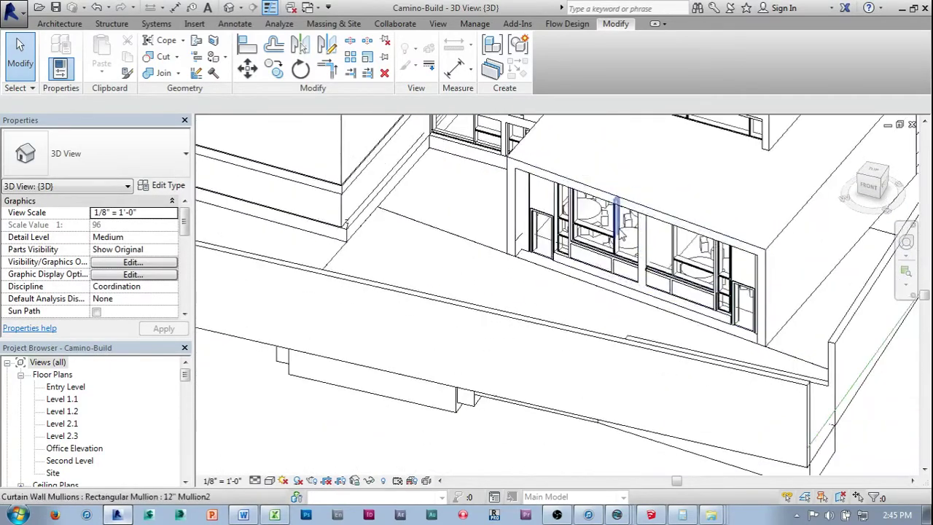
{"action": "middle_click_drag", "start_coordinate": [691, 249], "coordinate": [657, 234], "text": "shift"}
{"action": "scroll", "coordinate": [656, 234], "scroll_direction": "up", "scroll_amount": 3}
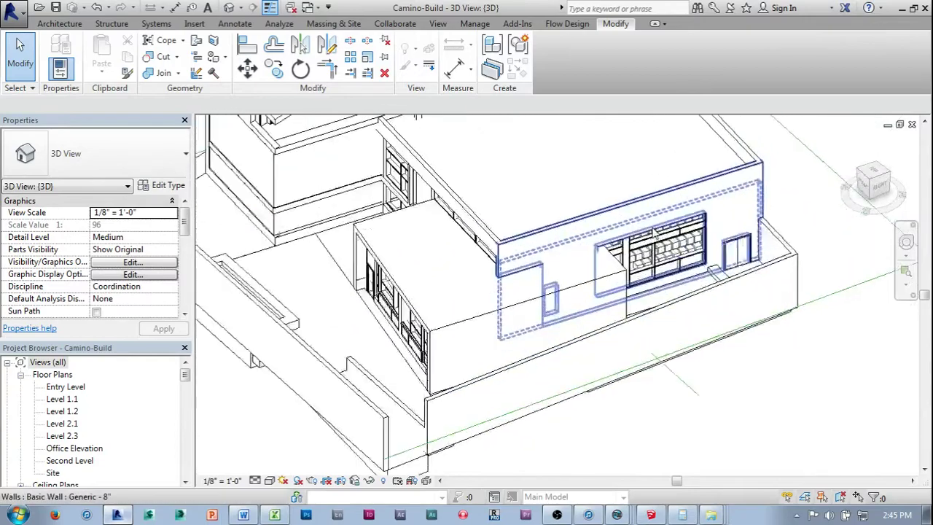
Step: Examine the angled curtain walls recessed under the upper storey, facing the courtyard, from several sides in 3D
{"action": "scroll", "coordinate": [656, 234], "scroll_direction": "down", "scroll_amount": 4}
{"action": "middle_click_drag", "start_coordinate": [517, 308], "coordinate": [711, 355], "text": "shift"}
{"action": "scroll", "coordinate": [611, 232], "scroll_direction": "up", "scroll_amount": 3}
{"action": "scroll", "coordinate": [522, 285], "scroll_direction": "up", "scroll_amount": 3}
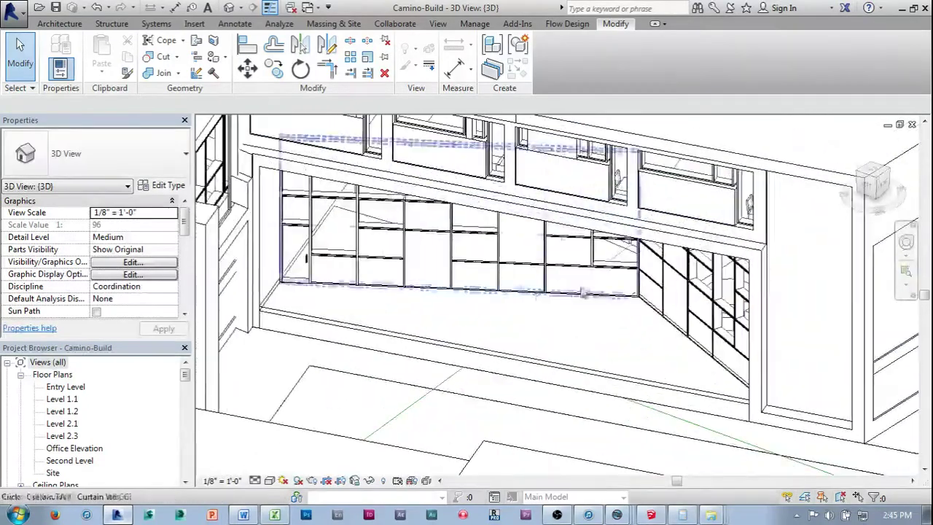
{"action": "scroll", "coordinate": [474, 280], "scroll_direction": "up", "scroll_amount": 3}
{"action": "scroll", "coordinate": [592, 293], "scroll_direction": "down", "scroll_amount": 4}
{"action": "scroll", "coordinate": [488, 307], "scroll_direction": "up", "scroll_amount": 2}
{"action": "scroll", "coordinate": [489, 307], "scroll_direction": "down", "scroll_amount": 2}
{"action": "middle_click_drag", "start_coordinate": [430, 307], "coordinate": [485, 341], "text": "shift"}
{"action": "scroll", "coordinate": [485, 341], "scroll_direction": "down", "scroll_amount": 5}
{"action": "scroll", "coordinate": [503, 361], "scroll_direction": "up", "scroll_amount": 6}
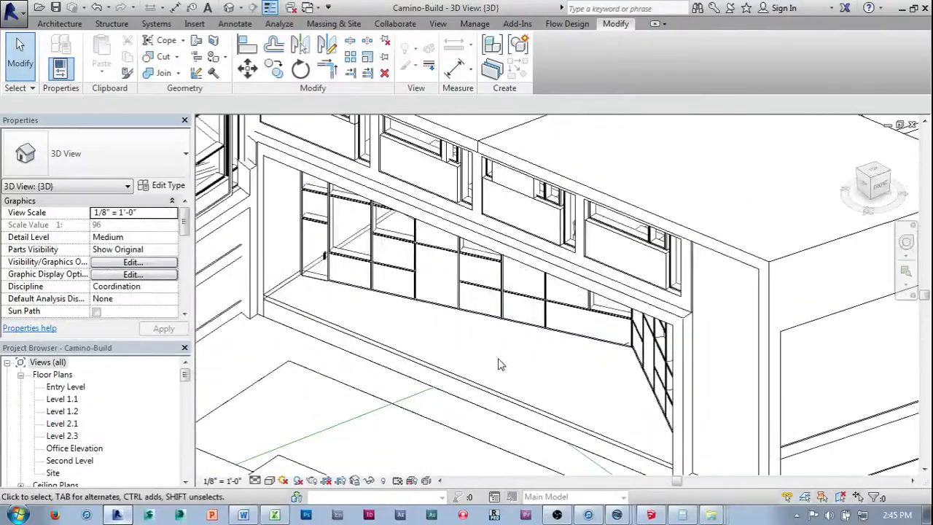
{"action": "middle_click_drag", "start_coordinate": [510, 371], "coordinate": [576, 389], "text": "shift"}
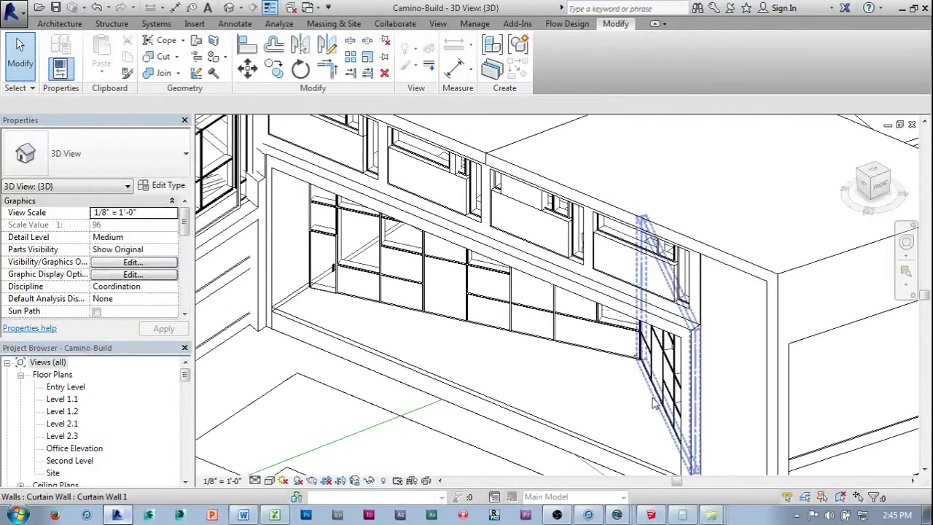
{"action": "middle_click_drag", "start_coordinate": [508, 335], "coordinate": [475, 362]}
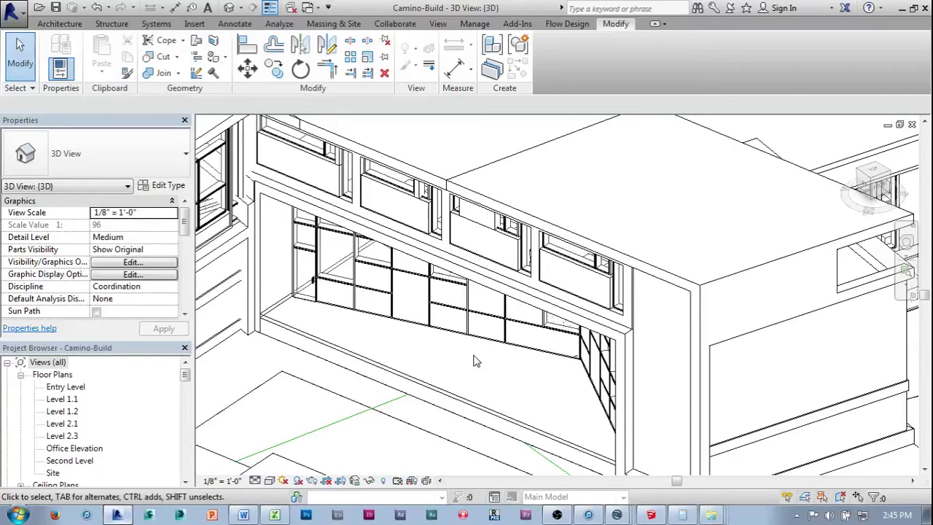
{"action": "middle_click_drag", "start_coordinate": [475, 364], "coordinate": [508, 426], "text": "shift"}
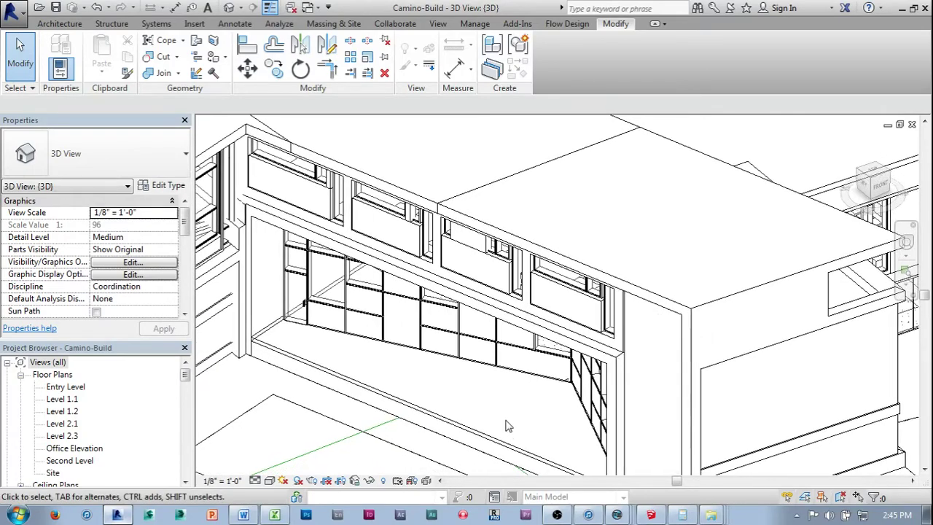
{"action": "middle_click_drag", "start_coordinate": [500, 394], "coordinate": [501, 359], "text": "shift"}
{"action": "scroll", "coordinate": [501, 346], "scroll_direction": "down", "scroll_amount": 2}
{"action": "scroll", "coordinate": [501, 358], "scroll_direction": "down", "scroll_amount": 3}
{"action": "scroll", "coordinate": [538, 387], "scroll_direction": "up", "scroll_amount": 2}
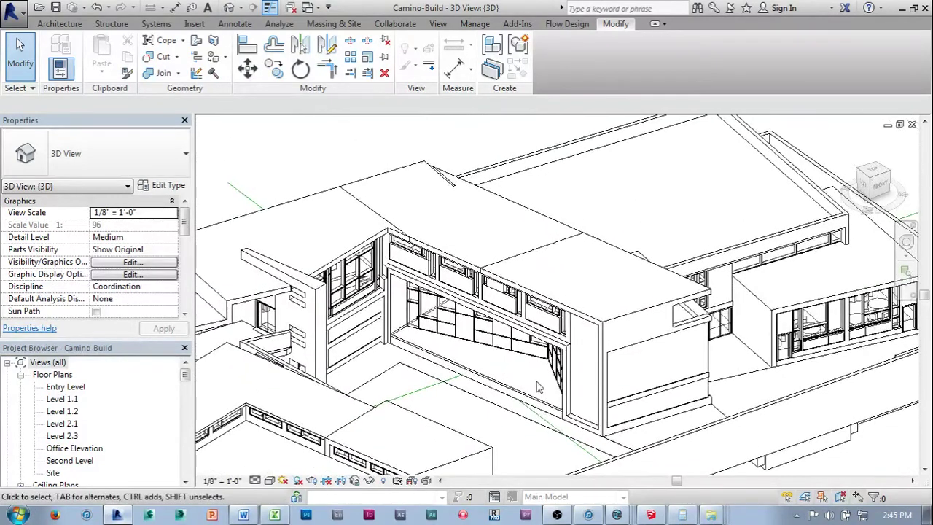
Step: Open the Entry Level floor plan and locate the angled curtain wall between the two stage areas
{"action": "double_click", "coordinate": [65, 388]}
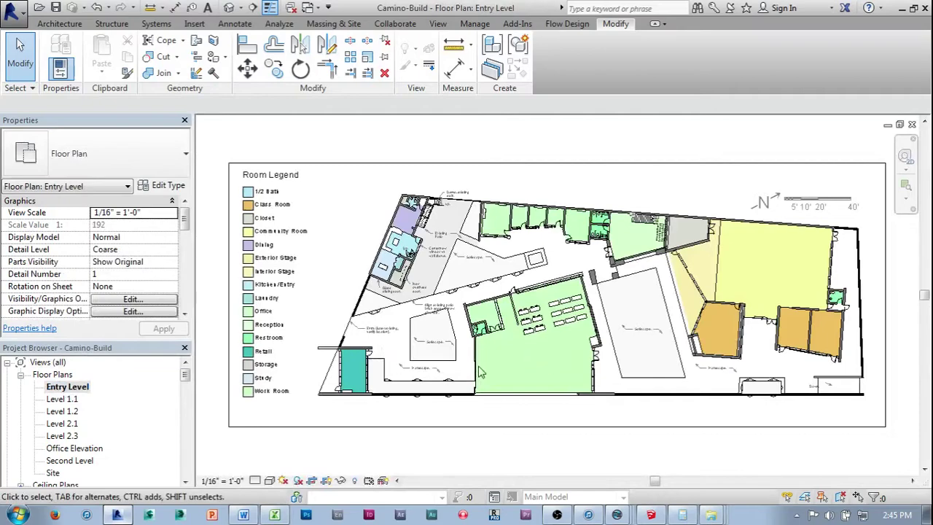
{"action": "scroll", "coordinate": [480, 372], "scroll_direction": "up", "scroll_amount": 5}
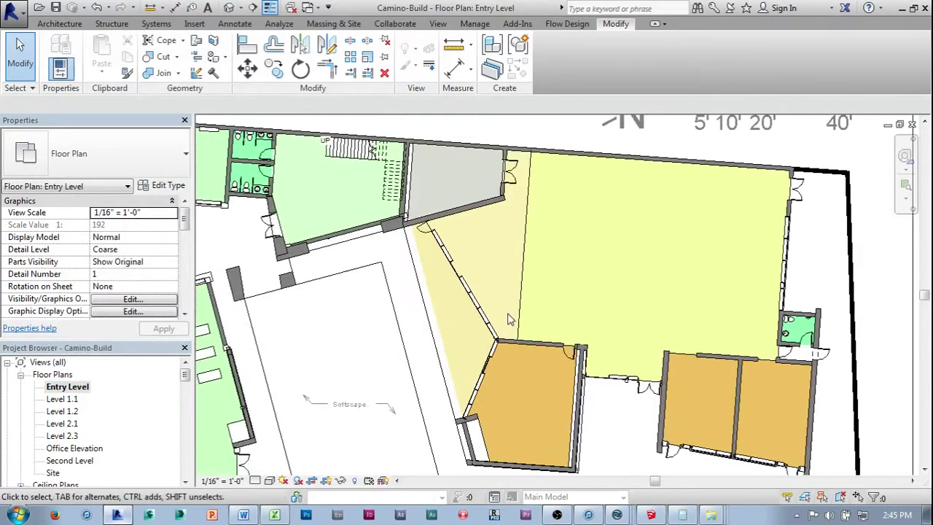
{"action": "scroll", "coordinate": [510, 320], "scroll_direction": "up", "scroll_amount": 2}
{"action": "mouse_move", "coordinate": [502, 302]}
{"action": "middle_mouse_down"}
{"action": "mouse_move", "coordinate": [515, 292]}
{"action": "mouse_move", "coordinate": [506, 287]}
{"action": "middle_mouse_up"}
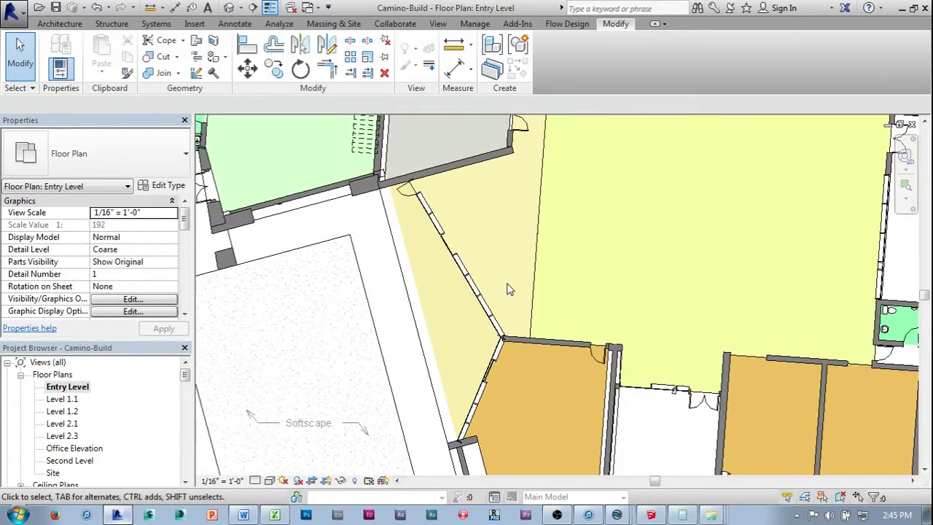
{"action": "scroll", "coordinate": [514, 284], "scroll_direction": "down", "scroll_amount": 1}
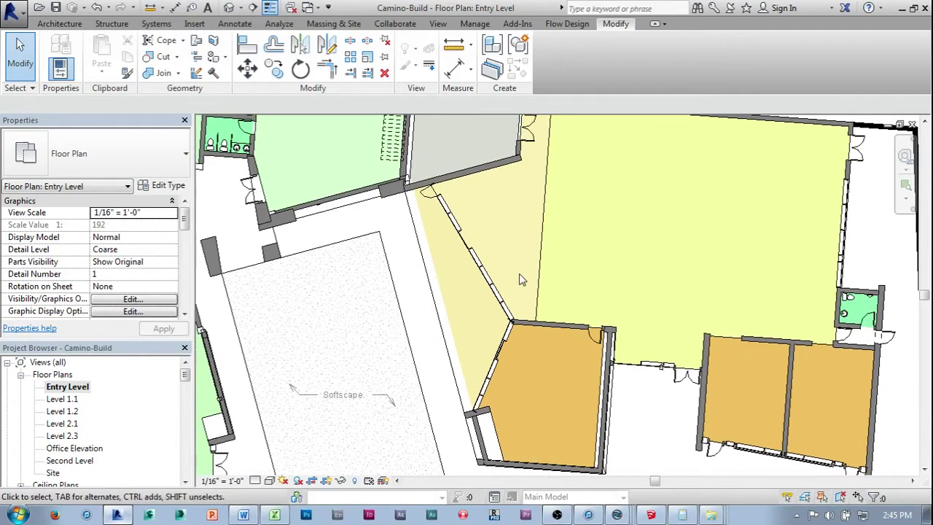
{"action": "middle_click_drag", "start_coordinate": [519, 278], "coordinate": [529, 239]}
{"action": "scroll", "coordinate": [519, 228], "scroll_direction": "up", "scroll_amount": 1}
{"action": "scroll", "coordinate": [516, 226], "scroll_direction": "up", "scroll_amount": 1}
{"action": "scroll", "coordinate": [518, 227], "scroll_direction": "down", "scroll_amount": 1}
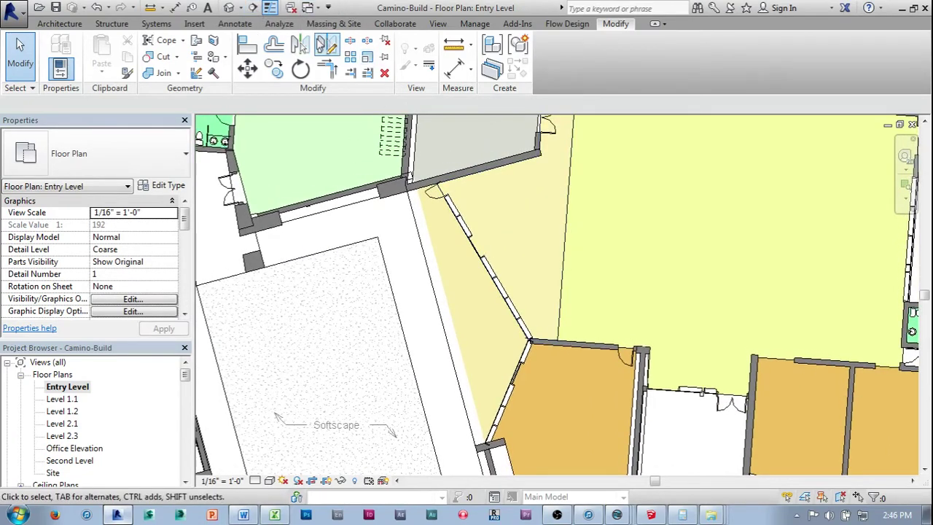
{"action": "middle_click_drag", "start_coordinate": [361, 255], "coordinate": [374, 261]}
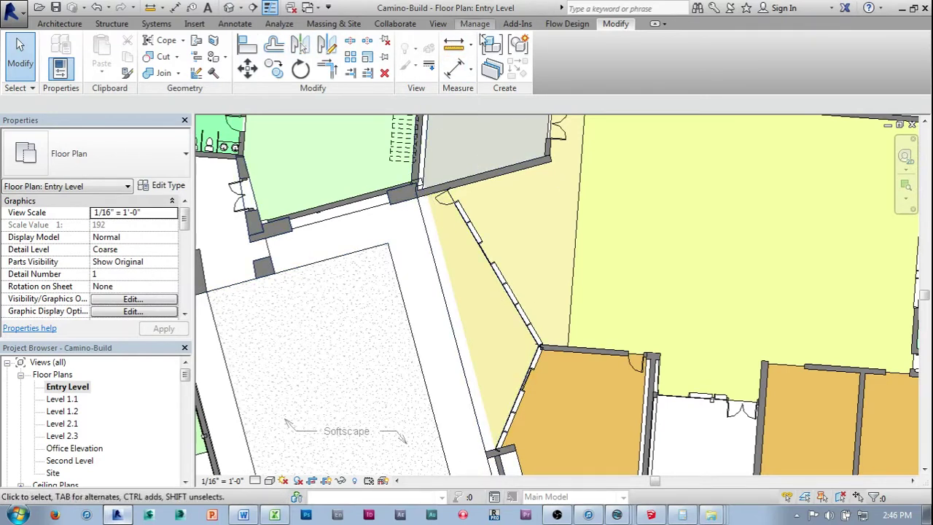
Step: Reveal hidden elements in the plan and place a building elevation marker facing the angled curtain wall
{"action": "left_click", "coordinate": [438, 24]}
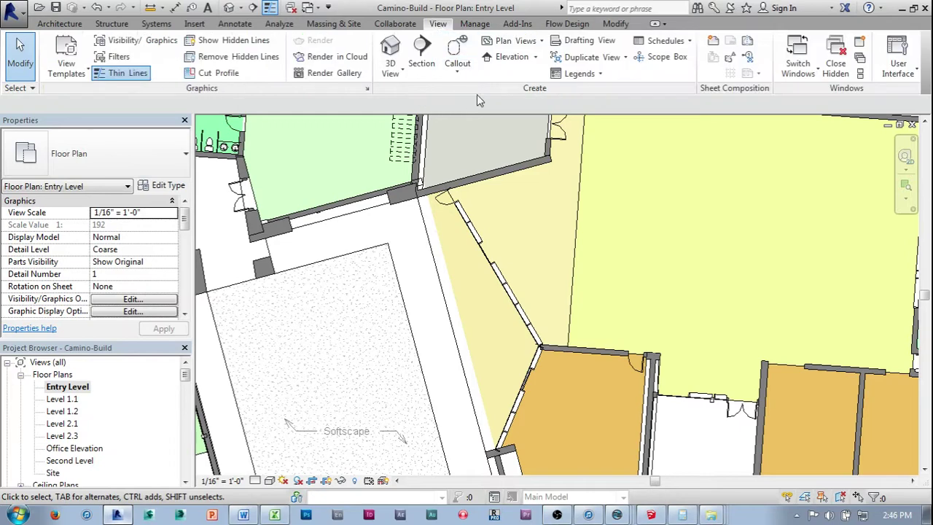
{"action": "left_click", "coordinate": [508, 57]}
{"action": "scroll", "coordinate": [481, 285], "scroll_direction": "up", "scroll_amount": 2}
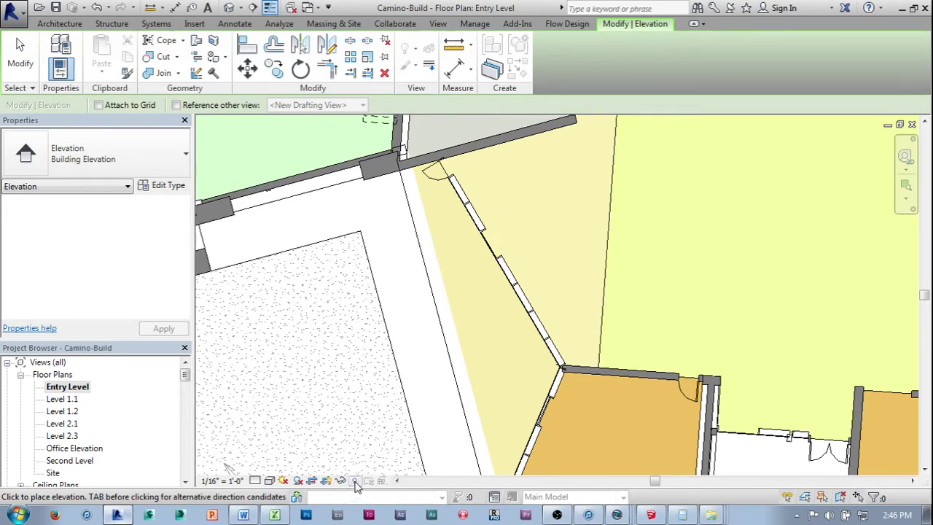
{"action": "key", "text": "Escape"}
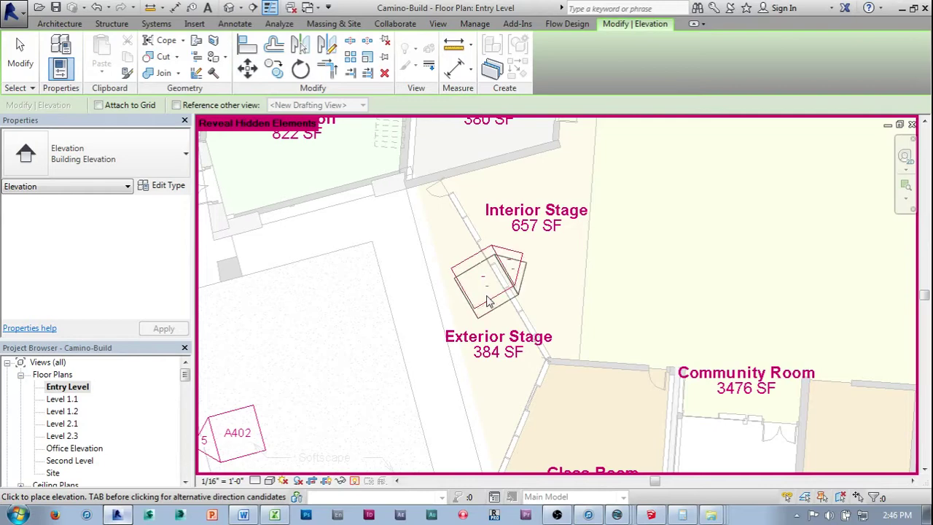
{"action": "key", "text": "Escape"}
{"action": "key", "text": "Escape"}
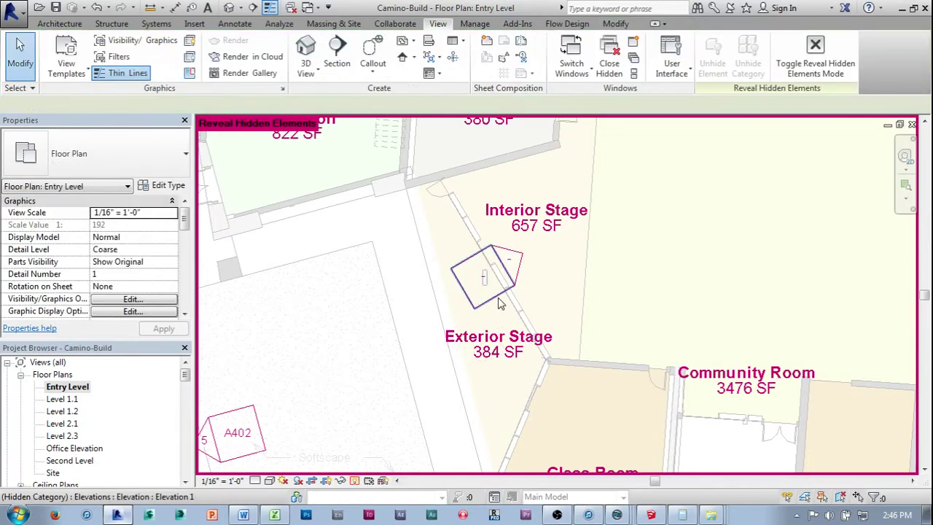
Step: Move the elevation marker away from the curtain wall to the outer side of the Exterior Stage
{"action": "left_click", "coordinate": [487, 310]}
{"action": "left_click_drag", "start_coordinate": [487, 310], "coordinate": [458, 329]}
{"action": "left_click", "coordinate": [487, 314]}
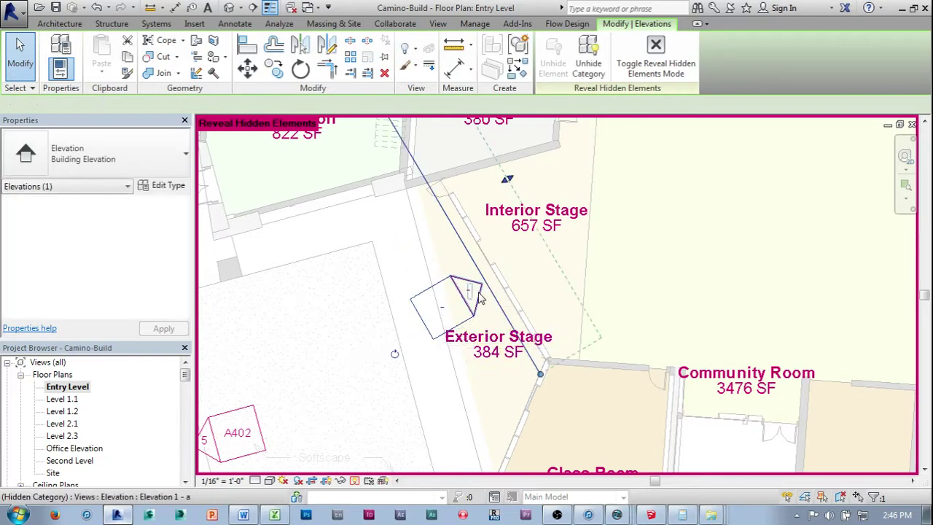
Step: Shorten the elevation's extent line so its upper end stops at the Storage room's angled wall, beside the curtain wall door
{"action": "scroll", "coordinate": [487, 313], "scroll_direction": "down", "scroll_amount": 3}
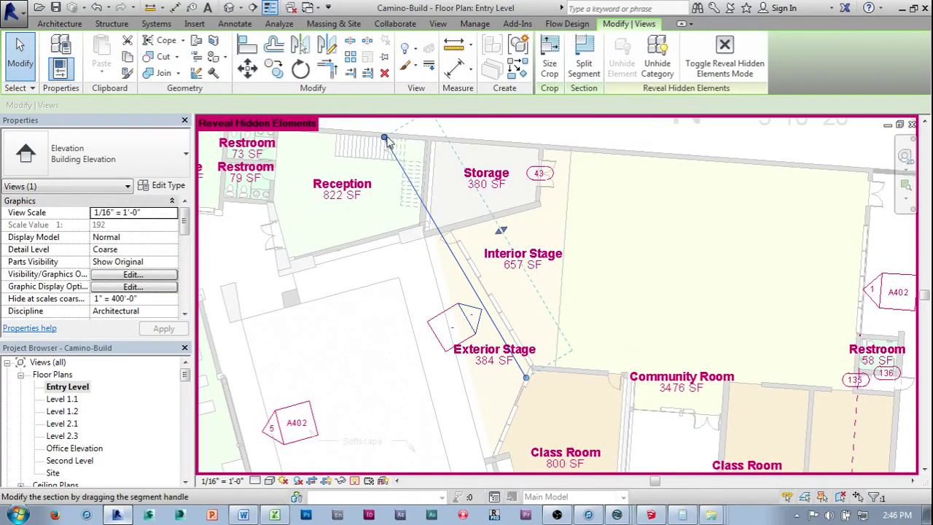
{"action": "left_click_drag", "start_coordinate": [387, 140], "coordinate": [390, 148]}
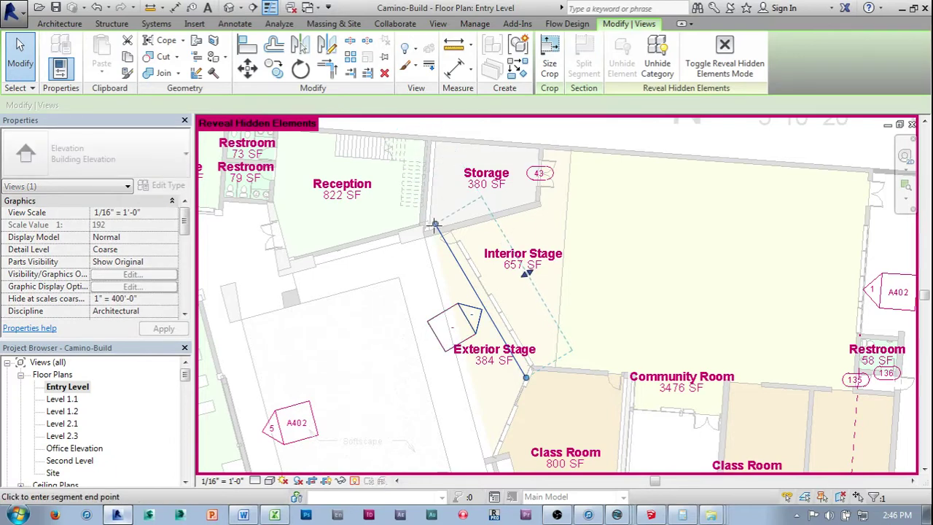
{"action": "left_click_drag", "start_coordinate": [434, 225], "coordinate": [441, 232]}
{"action": "scroll", "coordinate": [488, 340], "scroll_direction": "up", "scroll_amount": 2}
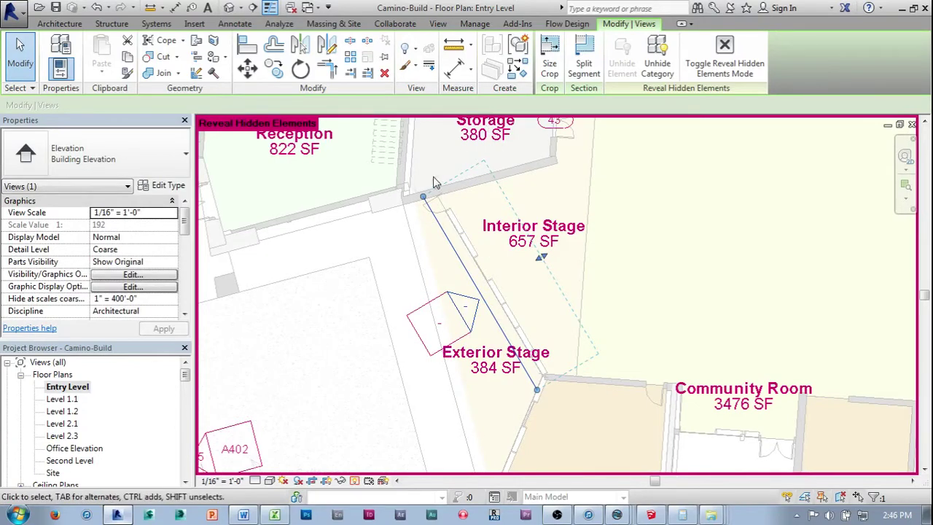
{"action": "scroll", "coordinate": [438, 225], "scroll_direction": "up", "scroll_amount": 1}
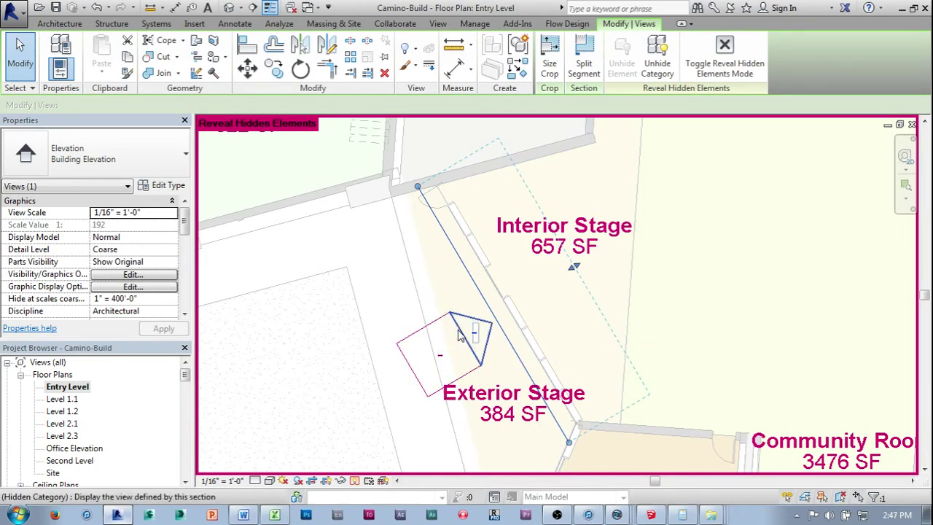
{"action": "middle_click_drag", "start_coordinate": [596, 391], "coordinate": [591, 374]}
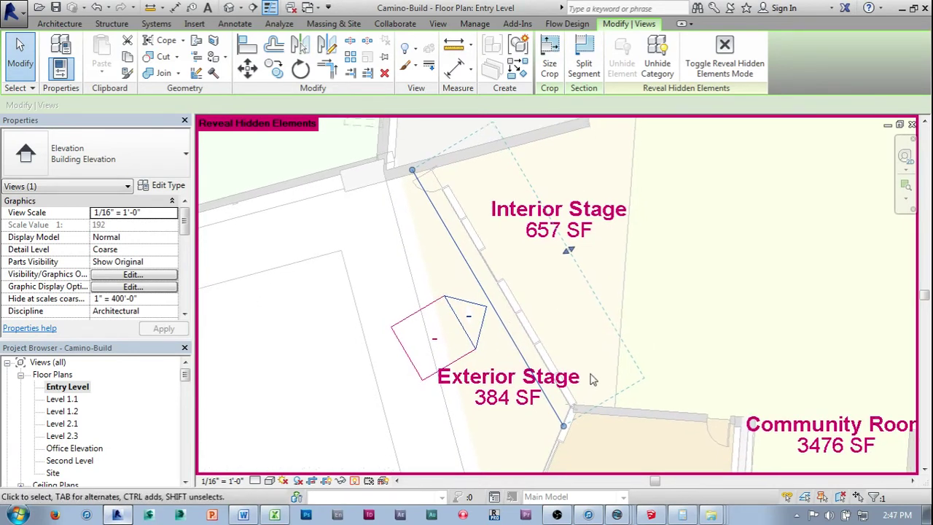
{"action": "middle_click_drag", "start_coordinate": [576, 334], "coordinate": [565, 333]}
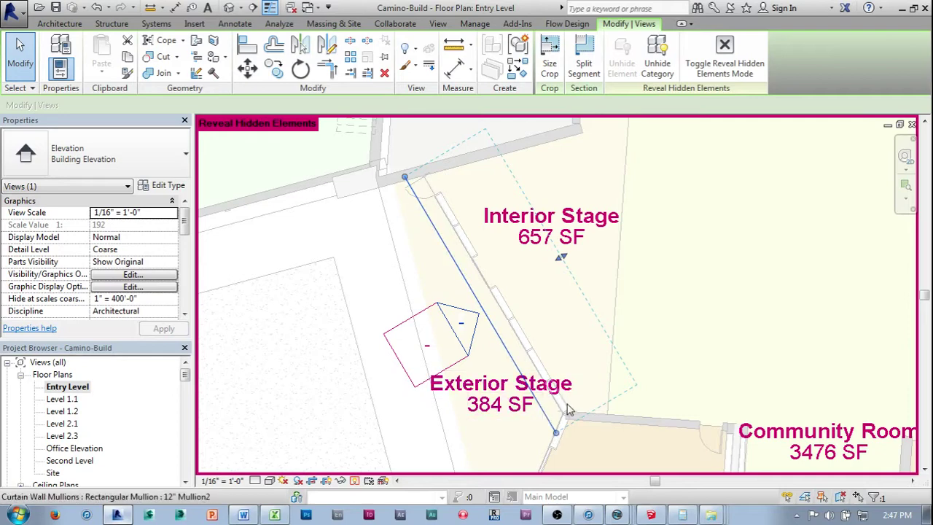
Step: Open the elevation view defined by the new marker's arrow
{"action": "left_click", "coordinate": [396, 385]}
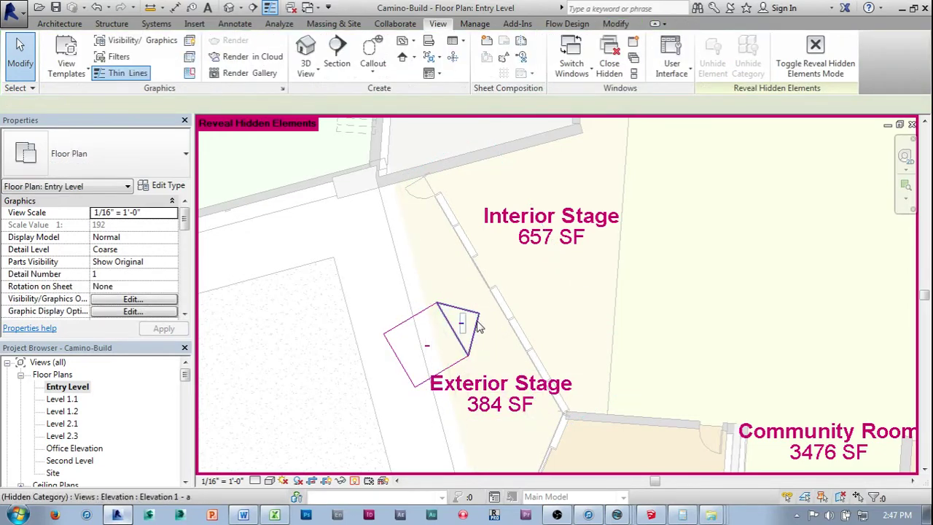
{"action": "left_click", "coordinate": [479, 327]}
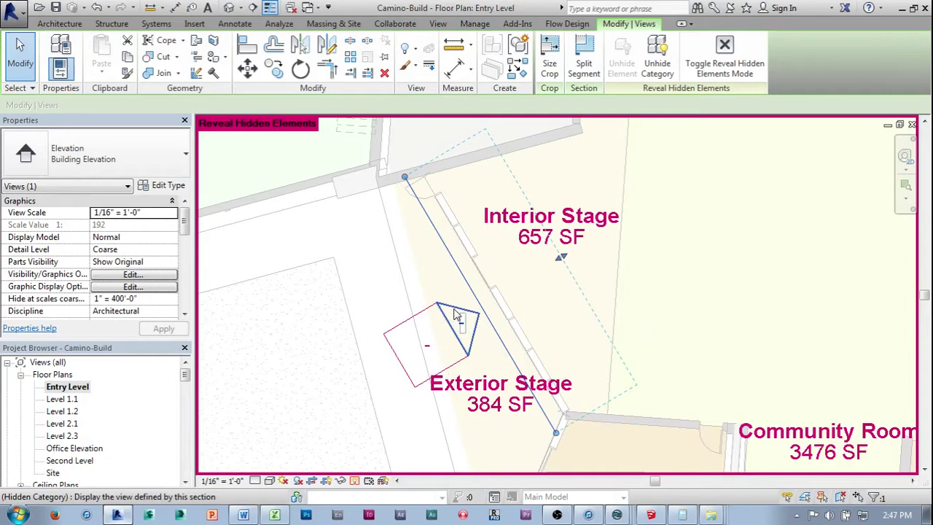
{"action": "double_click", "coordinate": [456, 314]}
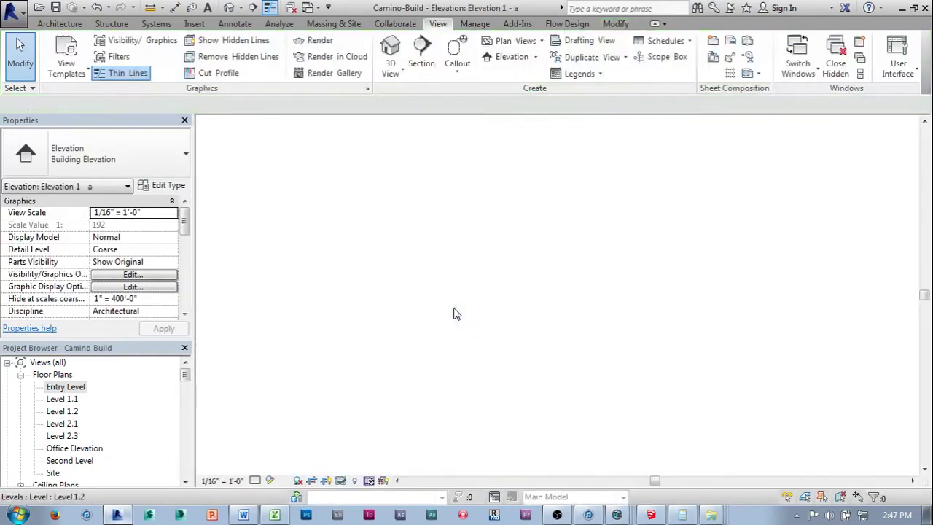
Step: Lower the top edge of the elevation's crop region to the floor slab directly above the curtain wall
{"action": "left_click", "coordinate": [432, 138]}
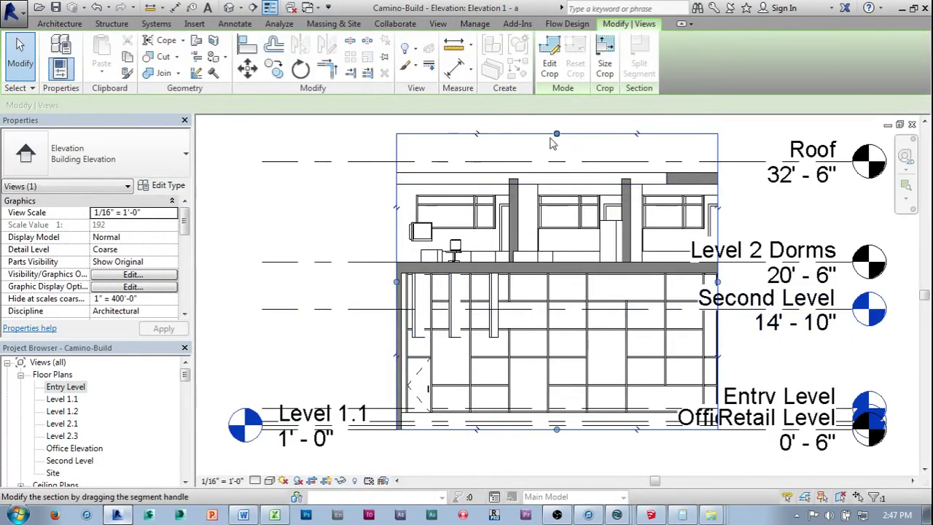
{"action": "left_click_drag", "start_coordinate": [558, 134], "coordinate": [557, 213]}
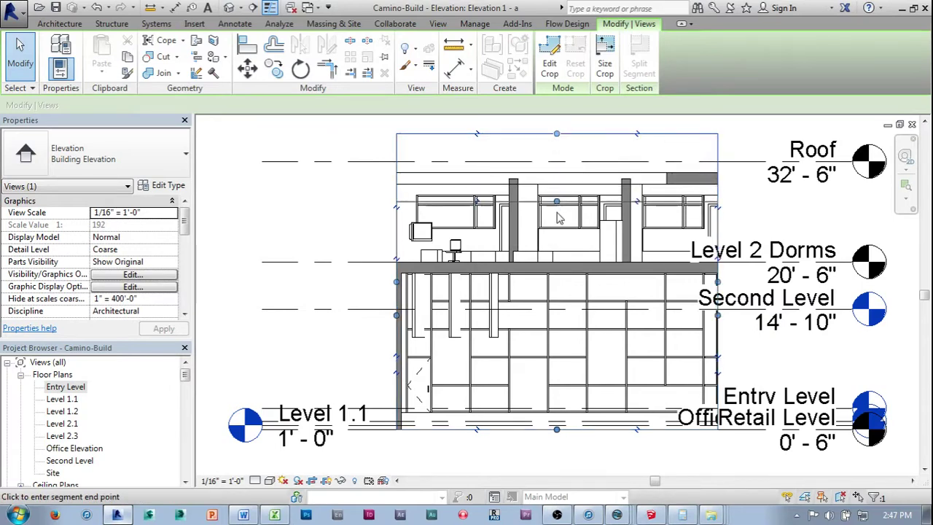
{"action": "left_click", "coordinate": [558, 266]}
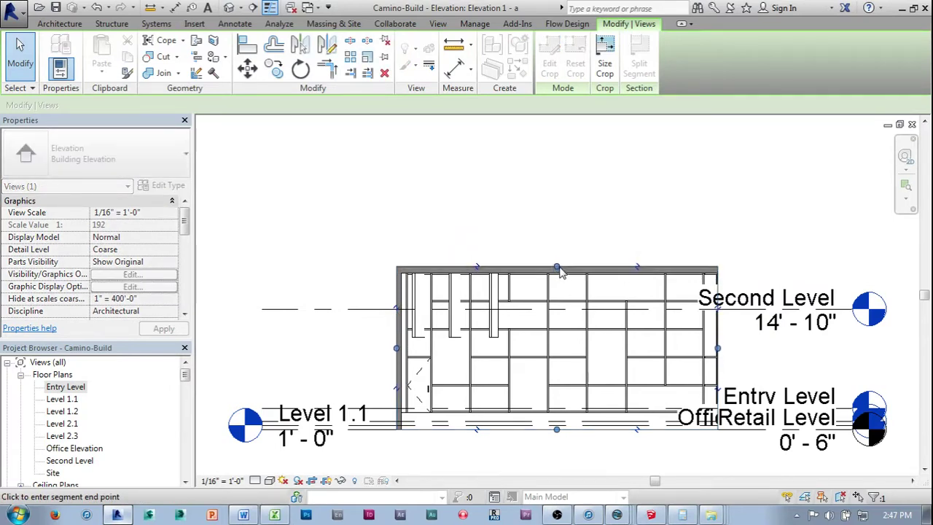
Step: Widen the elevation's crop region slightly outward past both ends of the curtain wall
{"action": "left_click", "coordinate": [718, 349]}
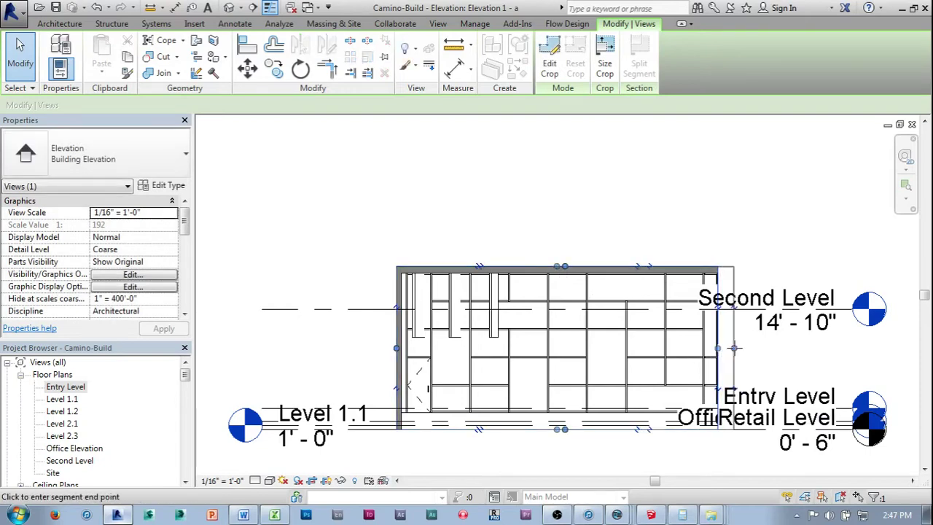
{"action": "left_click", "coordinate": [734, 349]}
{"action": "left_click", "coordinate": [396, 349]}
{"action": "left_click", "coordinate": [390, 348]}
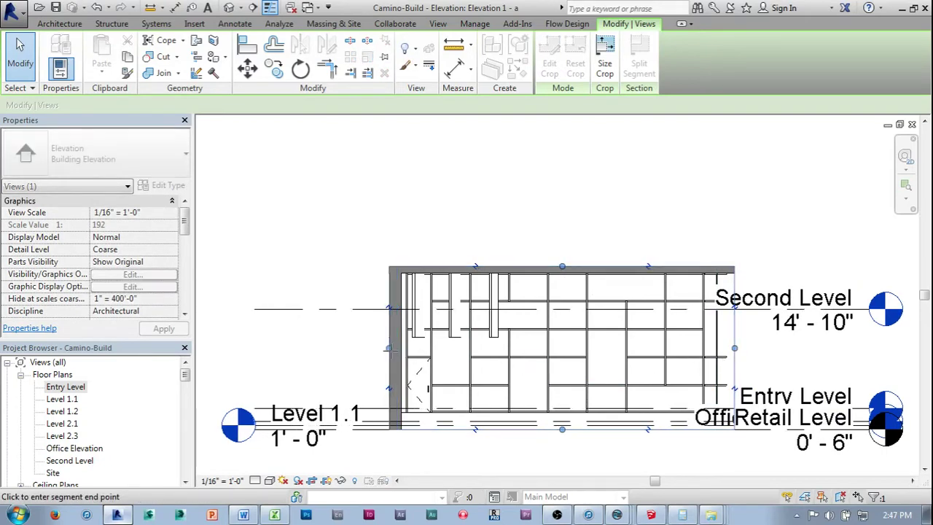
Step: Hide the generic model element with the vertical pieces in front of the curtain wall in this elevation view
{"action": "left_click", "coordinate": [417, 332]}
{"action": "right_click", "coordinate": [421, 343]}
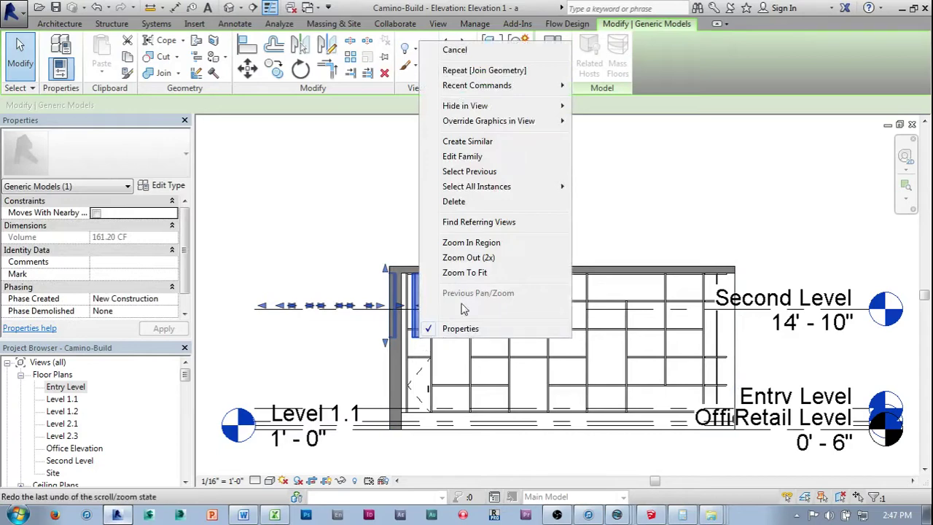
{"action": "mouse_move", "coordinate": [509, 107]}
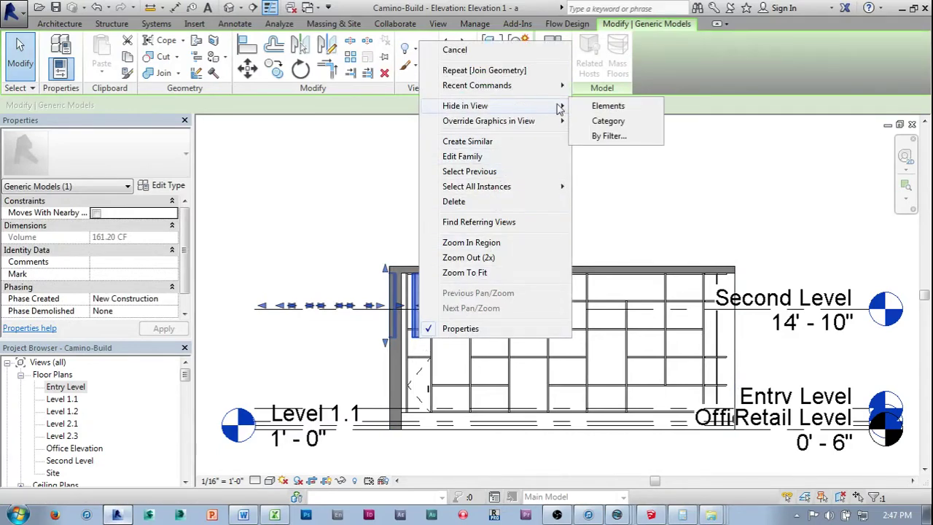
{"action": "left_click", "coordinate": [600, 108]}
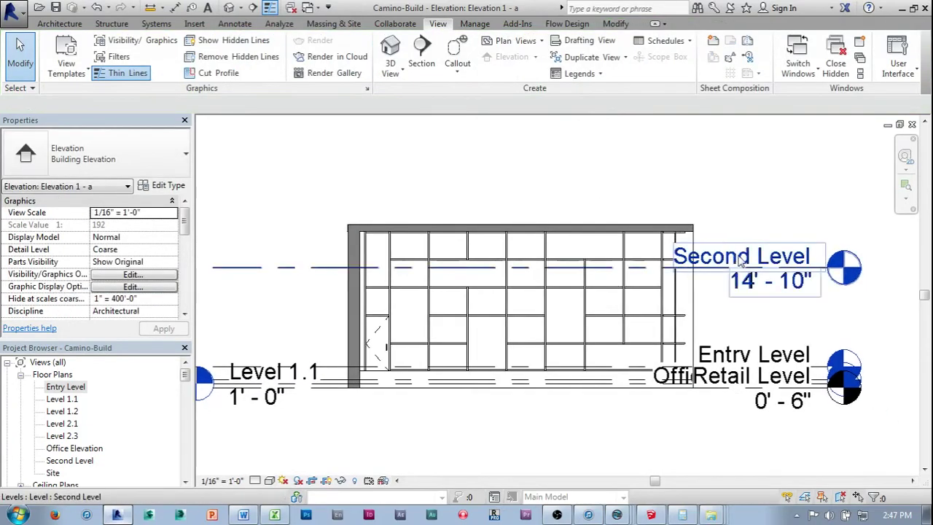
Step: Hide the entire Levels category in this elevation view
{"action": "left_click", "coordinate": [741, 256]}
{"action": "right_click", "coordinate": [740, 256]}
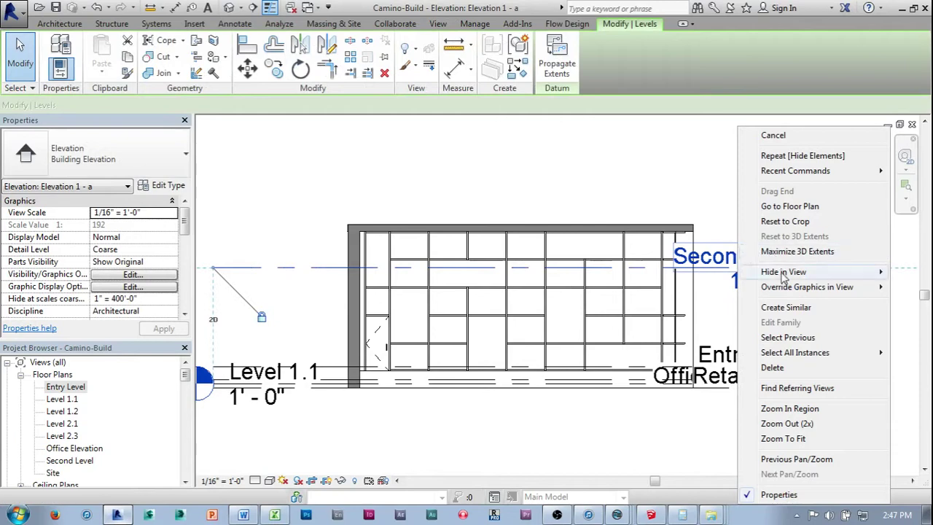
{"action": "mouse_move", "coordinate": [784, 275]}
{"action": "left_click", "coordinate": [683, 272]}
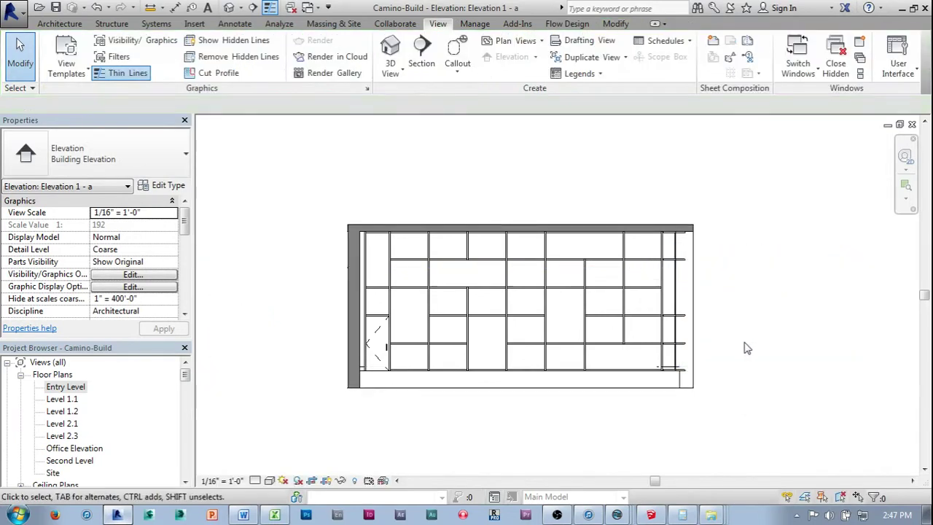
Step: Raise the lower edge of the elevation's crop region to just below the curtain wall's base
{"action": "left_click", "coordinate": [526, 370]}
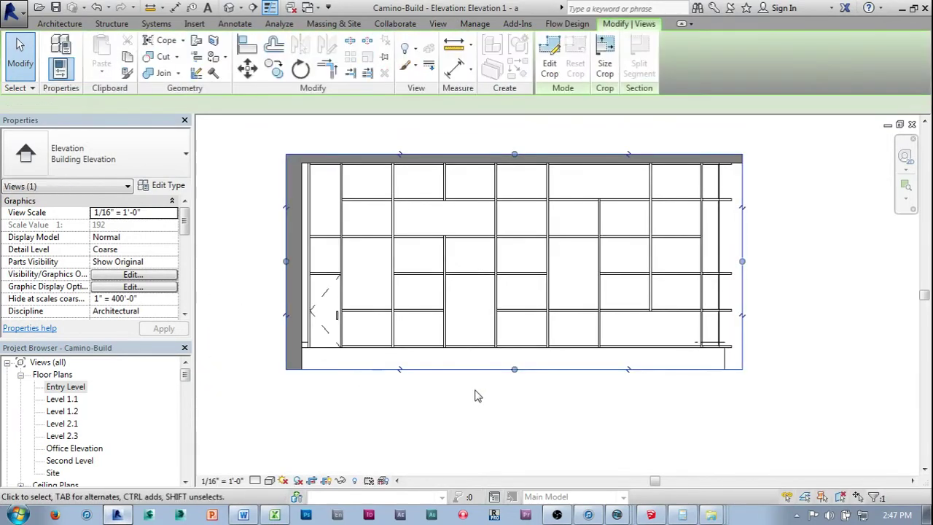
{"action": "scroll", "coordinate": [478, 390], "scroll_direction": "up", "scroll_amount": 2}
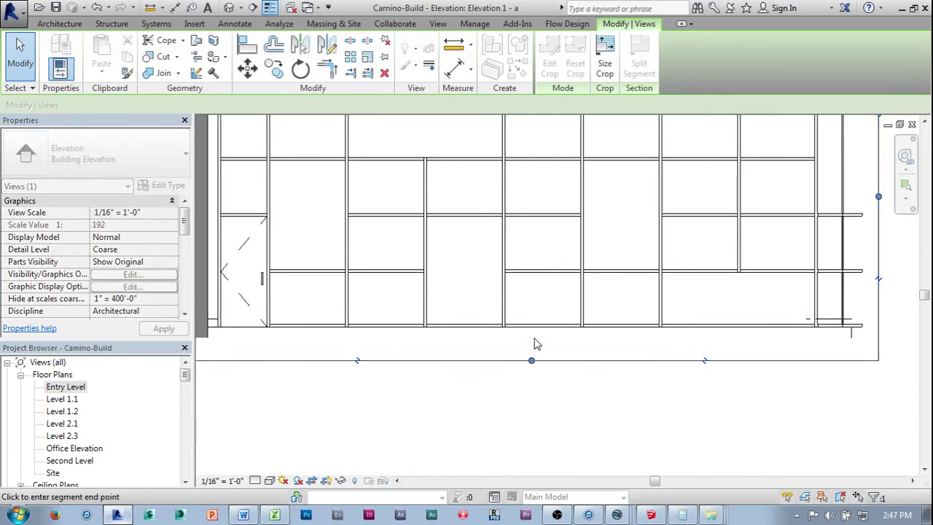
{"action": "key", "text": "Escape"}
{"action": "scroll", "coordinate": [555, 401], "scroll_direction": "down", "scroll_amount": 2}
{"action": "middle_click_drag", "start_coordinate": [569, 425], "coordinate": [586, 435]}
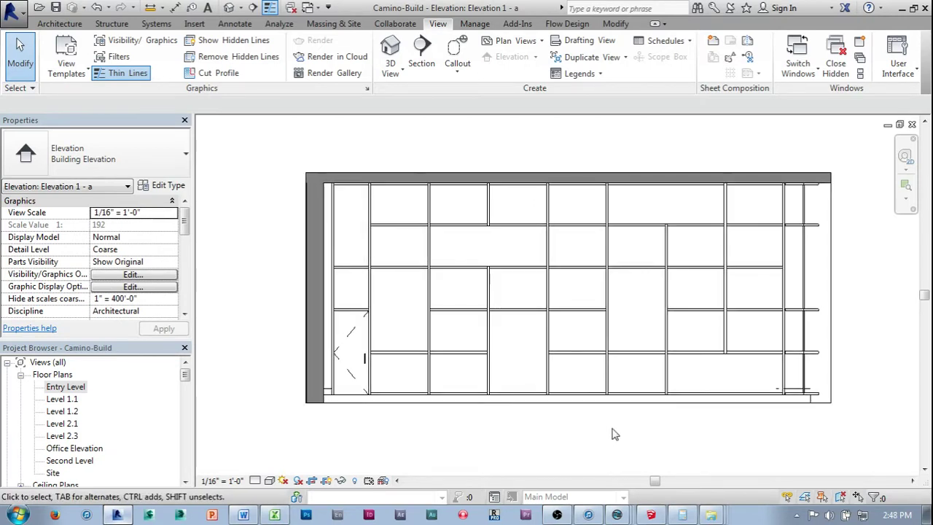
{"action": "mouse_move", "coordinate": [846, 299]}
{"action": "middle_mouse_down"}
{"action": "mouse_move", "coordinate": [865, 302]}
{"action": "mouse_move", "coordinate": [841, 302]}
{"action": "middle_mouse_up"}
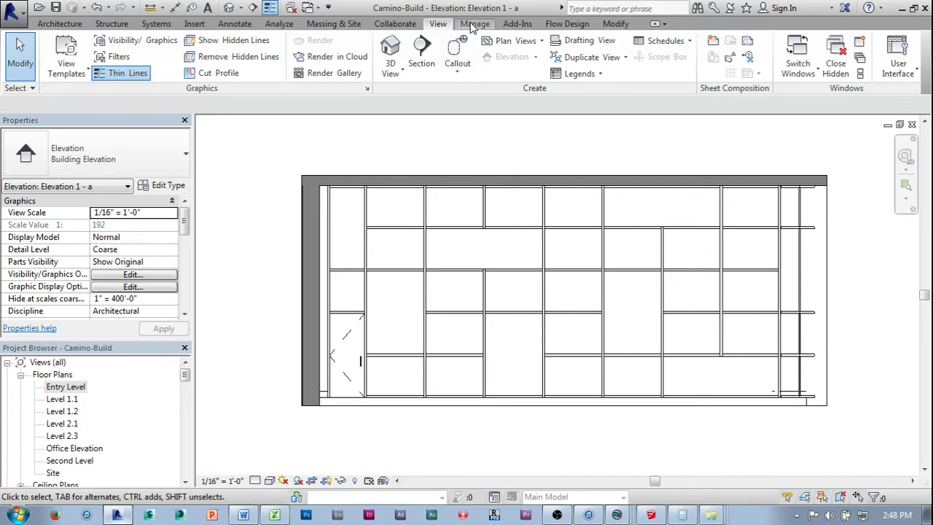
Step: Create a new line style named LaserCut as a subcategory of Lines
{"action": "left_click", "coordinate": [474, 24]}
{"action": "left_click", "coordinate": [440, 73]}
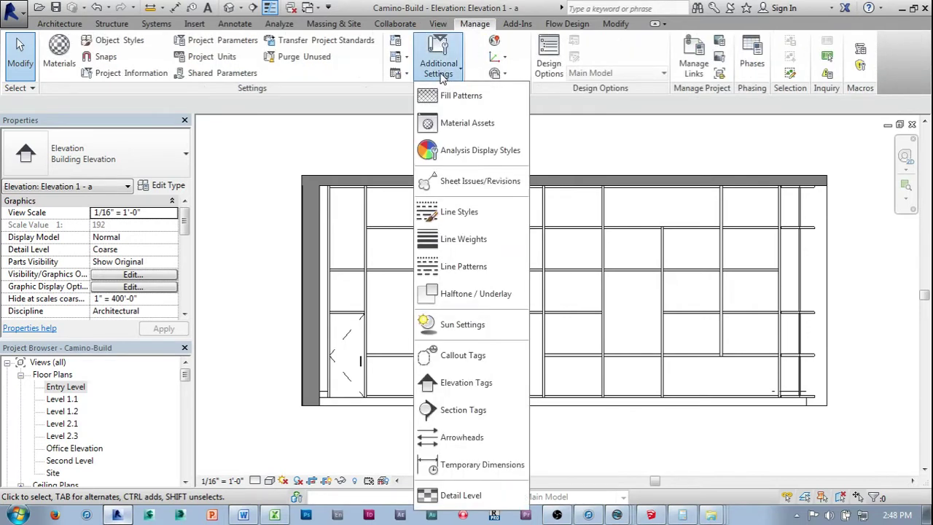
{"action": "left_click", "coordinate": [459, 211]}
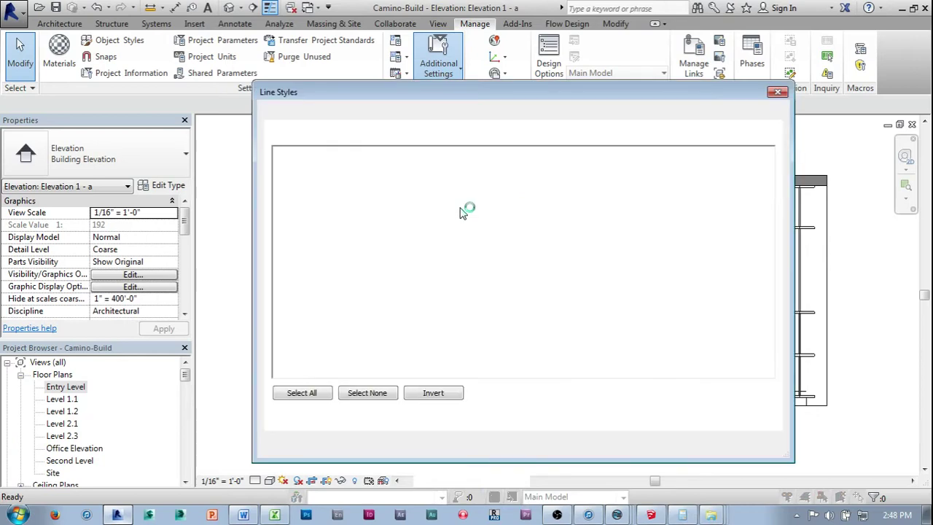
{"action": "left_click", "coordinate": [278, 180]}
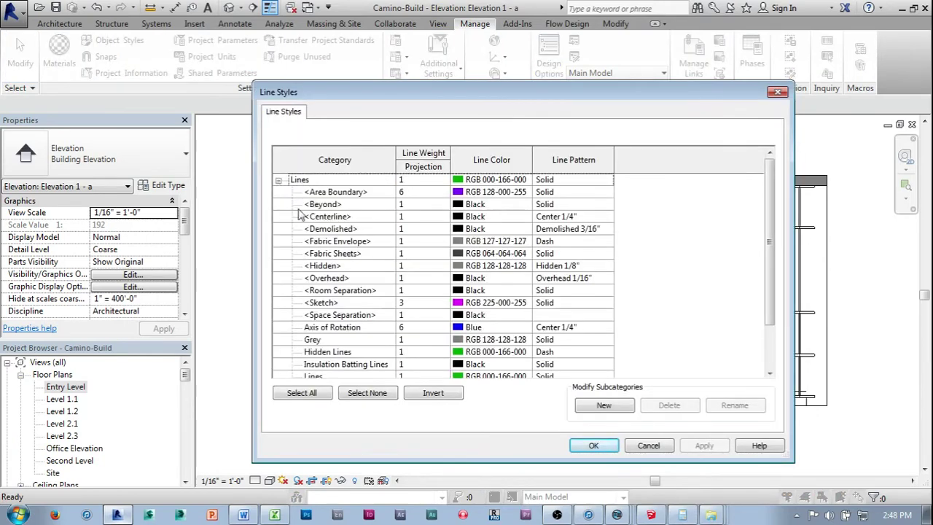
{"action": "left_click", "coordinate": [619, 406]}
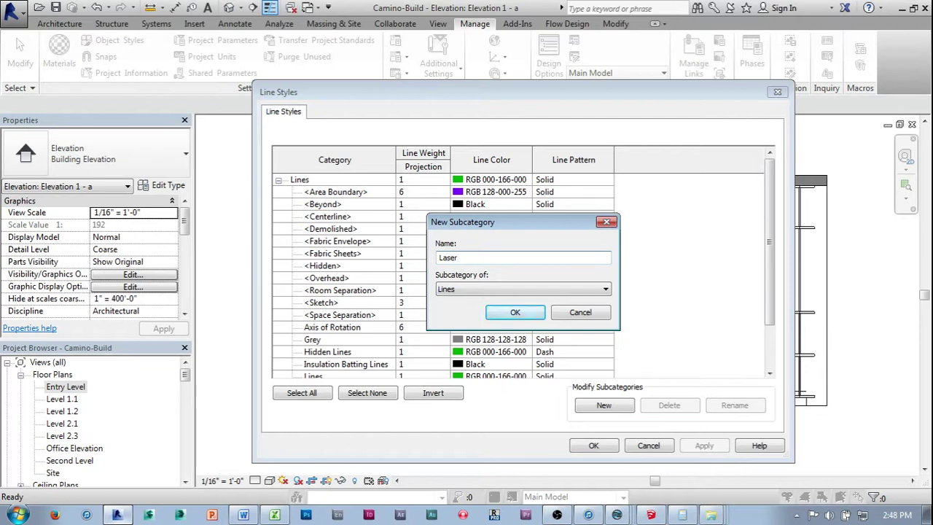
{"action": "left_click", "coordinate": [517, 312]}
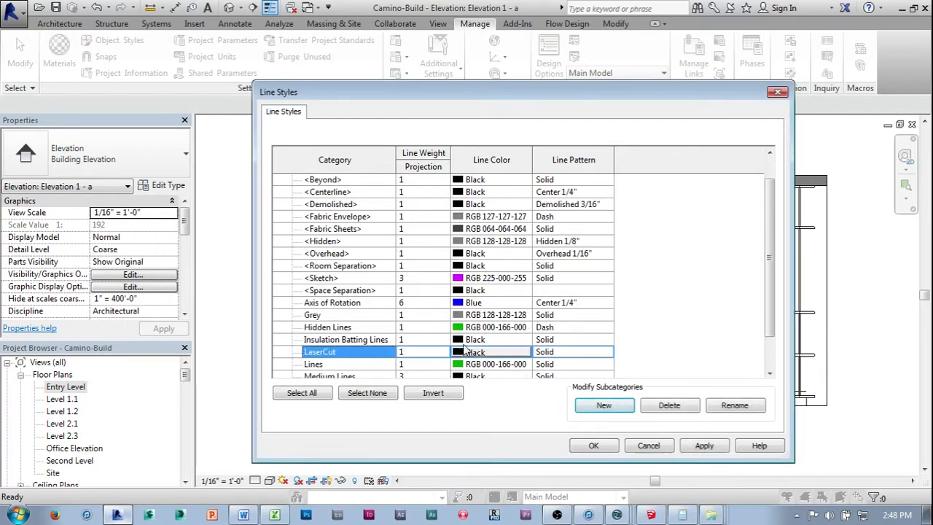
Step: Set the LaserCut line color to pure green (RGB 0, 255, 0) and save the line styles
{"action": "left_click", "coordinate": [467, 352]}
{"action": "left_click", "coordinate": [474, 352]}
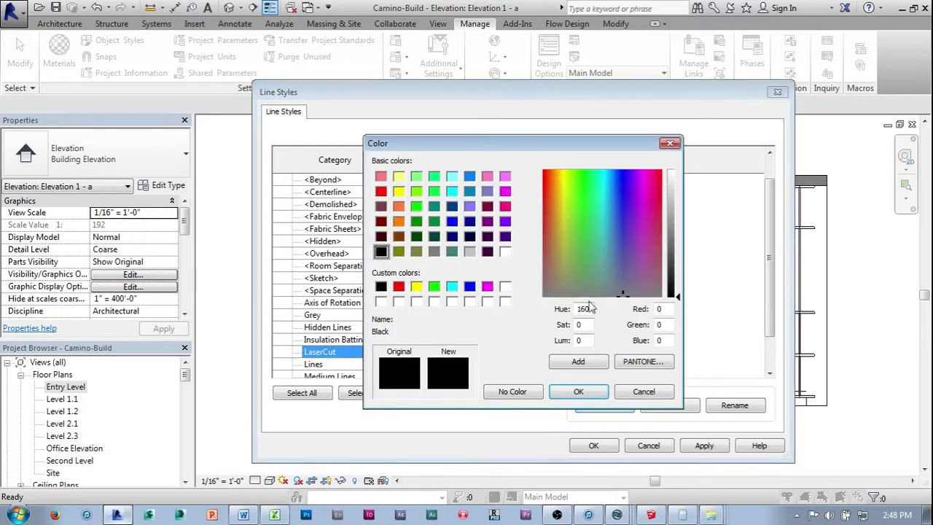
{"action": "left_click", "coordinate": [435, 287]}
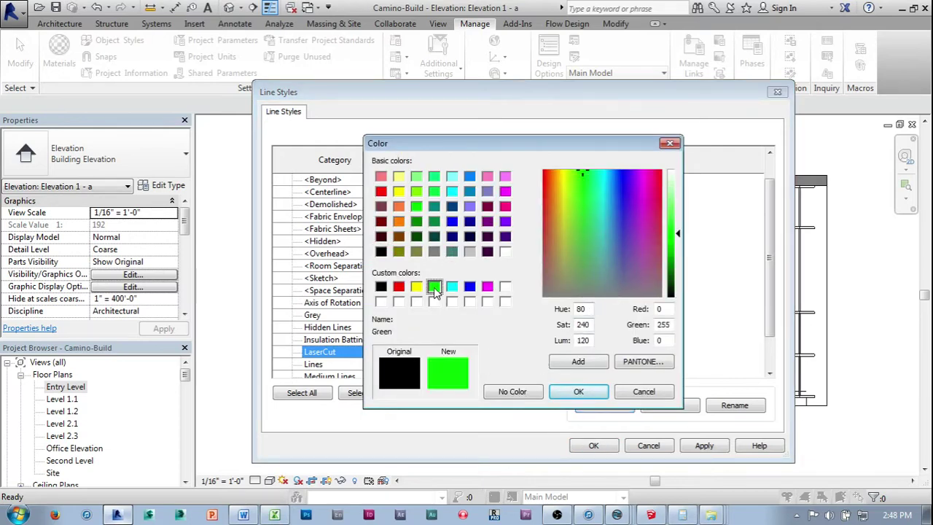
{"action": "left_click", "coordinate": [580, 393]}
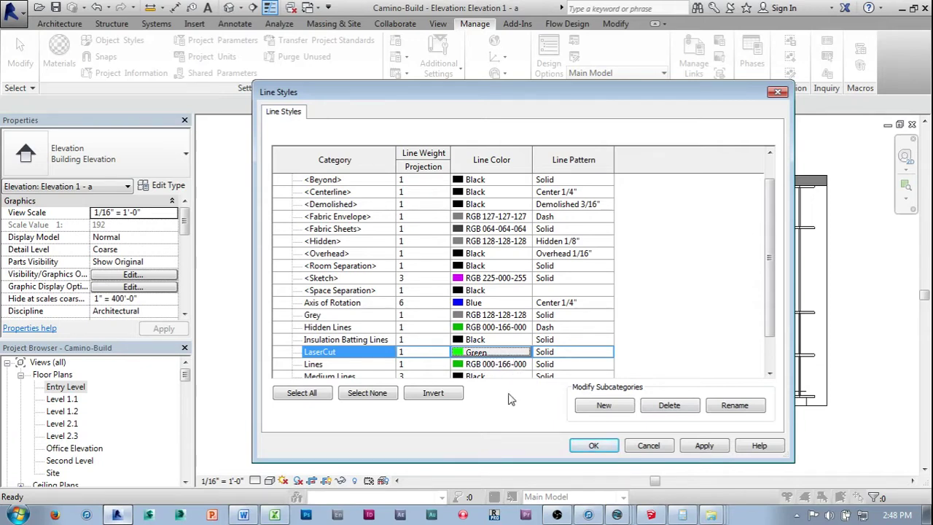
{"action": "left_click", "coordinate": [487, 356]}
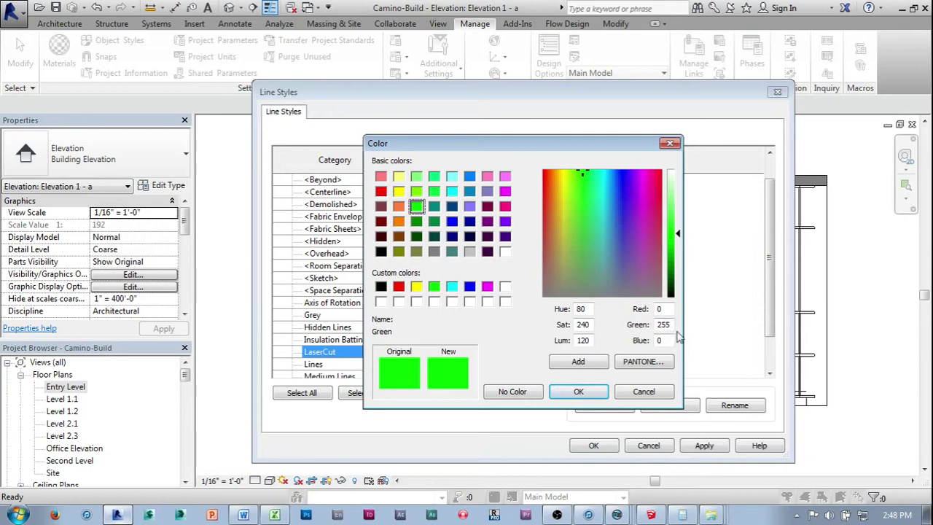
{"action": "left_click", "coordinate": [552, 398]}
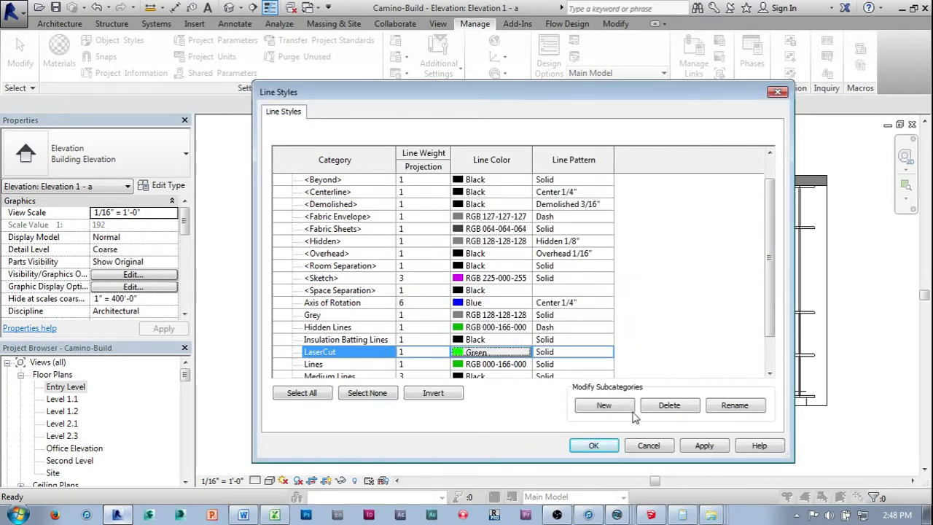
{"action": "left_click", "coordinate": [594, 445]}
Step: Draw a detail line rectangle about 9' tall in the <Hidden> style from the curtain wall's upper-left corner
{"action": "middle_click_drag", "start_coordinate": [355, 149], "coordinate": [346, 154]}
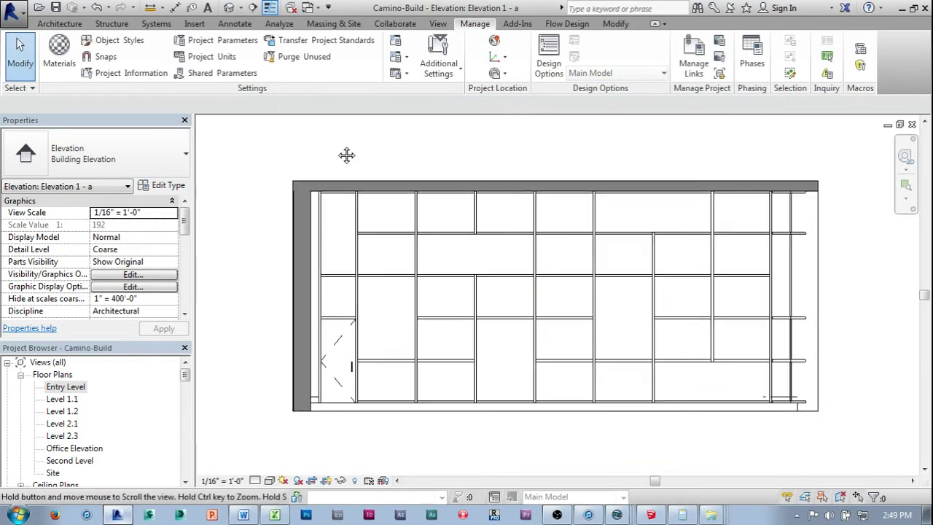
{"action": "middle_click_drag", "start_coordinate": [552, 165], "coordinate": [541, 160]}
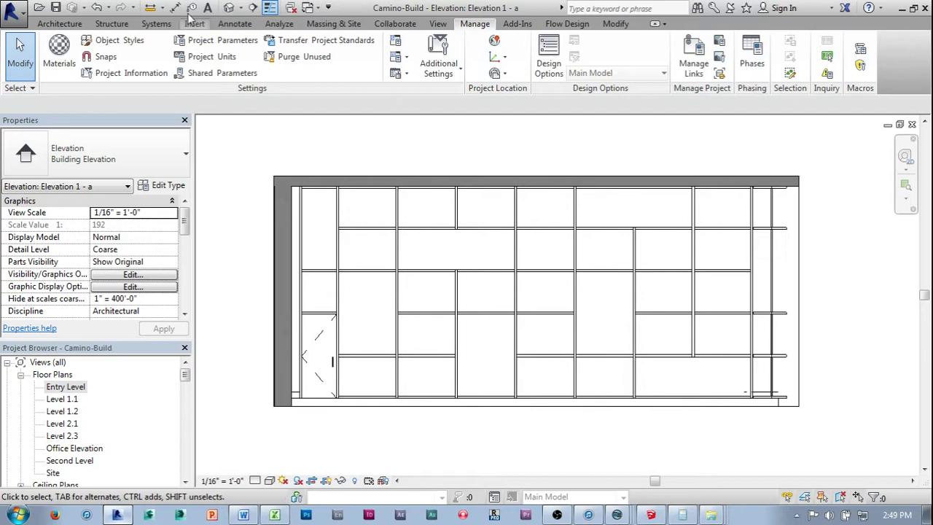
{"action": "left_click", "coordinate": [235, 23]}
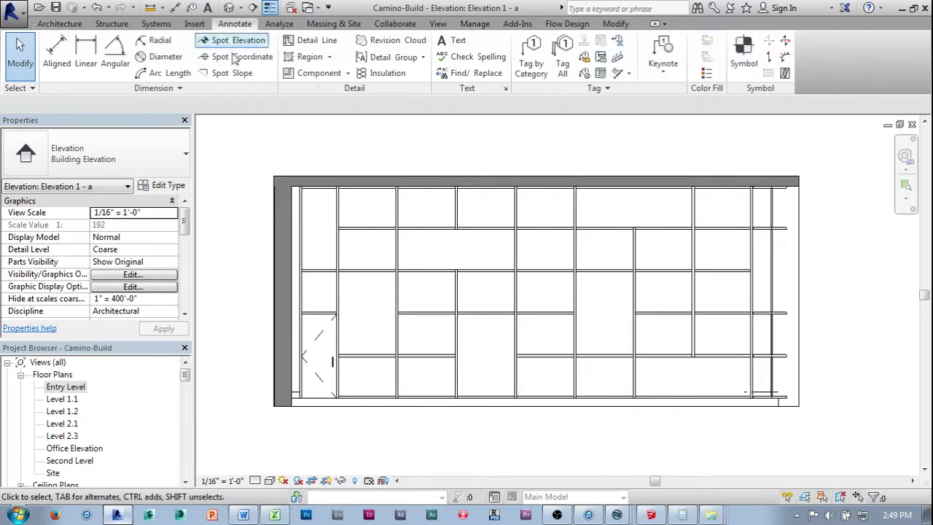
{"action": "left_click", "coordinate": [308, 38]}
{"action": "left_click", "coordinate": [560, 42]}
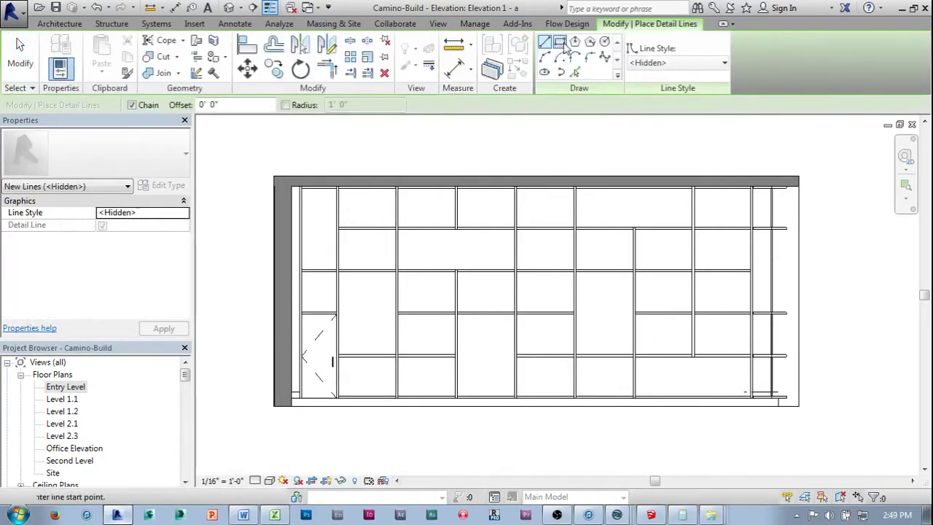
{"action": "scroll", "coordinate": [288, 190], "scroll_direction": "up", "scroll_amount": 4}
{"action": "scroll", "coordinate": [298, 186], "scroll_direction": "up", "scroll_amount": 7}
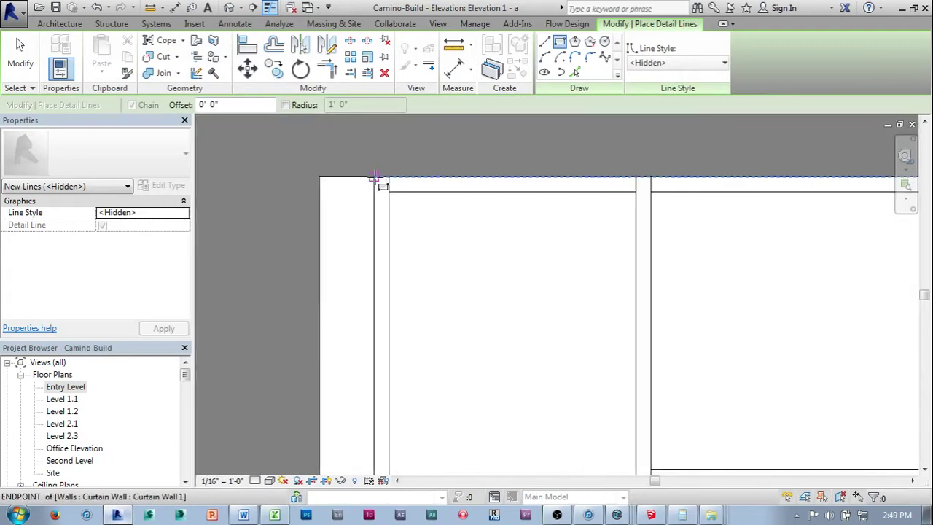
{"action": "left_click", "coordinate": [376, 177]}
{"action": "scroll", "coordinate": [532, 357], "scroll_direction": "down", "scroll_amount": 5}
{"action": "middle_click_drag", "start_coordinate": [533, 364], "coordinate": [438, 231]}
{"action": "scroll", "coordinate": [562, 306], "scroll_direction": "down", "scroll_amount": 2}
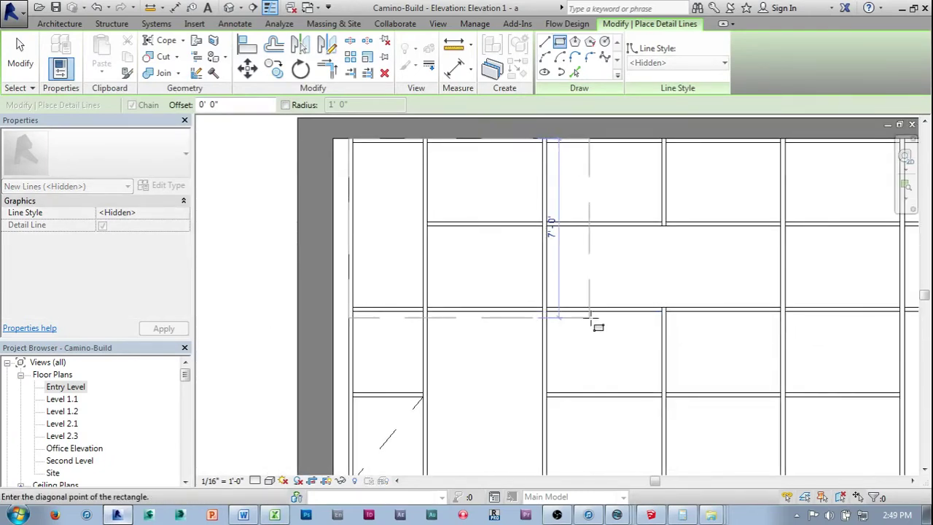
{"action": "scroll", "coordinate": [604, 336], "scroll_direction": "down", "scroll_amount": 1}
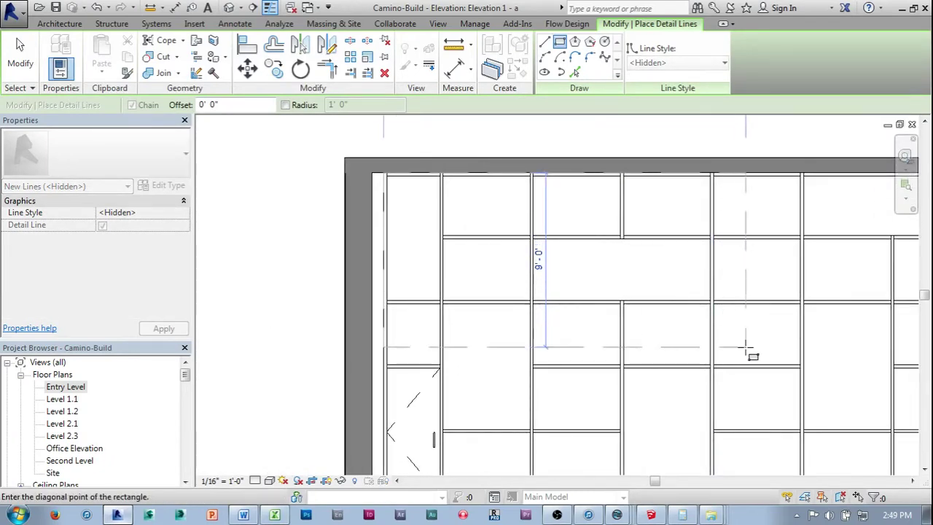
{"action": "left_click", "coordinate": [747, 342]}
{"action": "key", "text": "Escape"}
{"action": "key", "text": "Escape"}
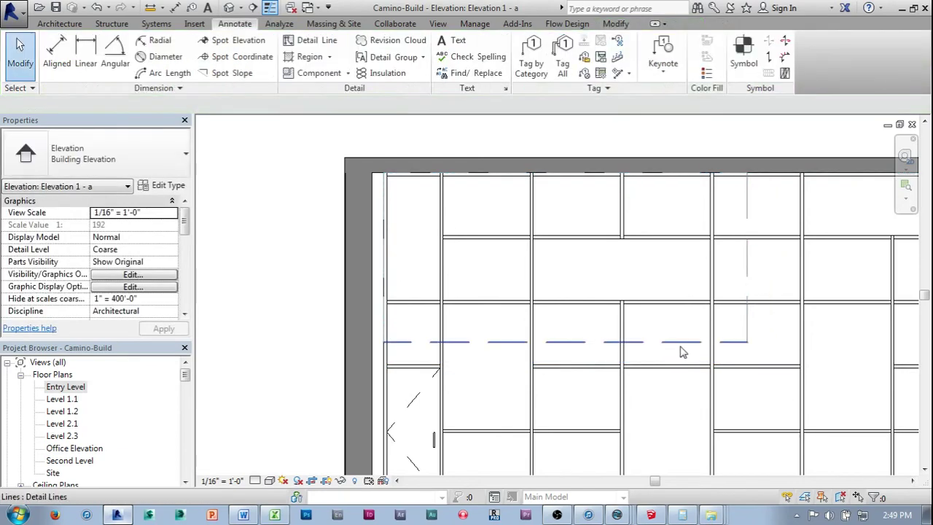
Step: Delete the whole chain of <Hidden> style detail lines forming the rectangle
{"action": "key", "text": "Tab"}
{"action": "left_click", "coordinate": [682, 347]}
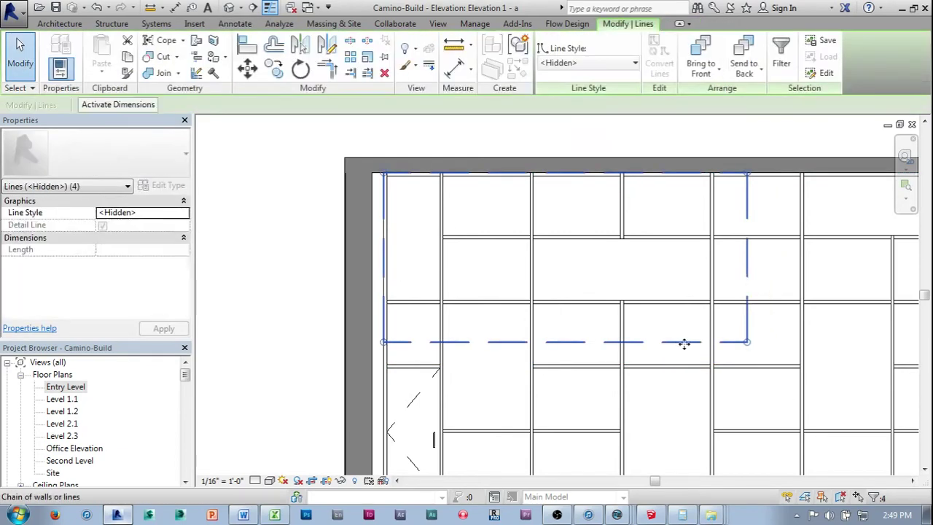
{"action": "key", "text": "Delete"}
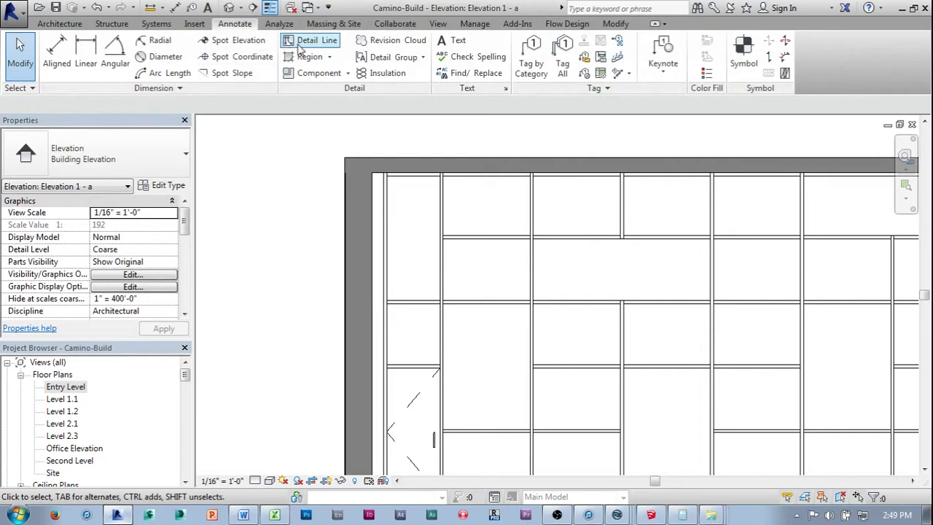
Step: Draw a LaserCut detail line rectangle about 16'-8" tall around the curtain wall, from its upper-left corner to the lower-right mullion corner
{"action": "left_click", "coordinate": [314, 41]}
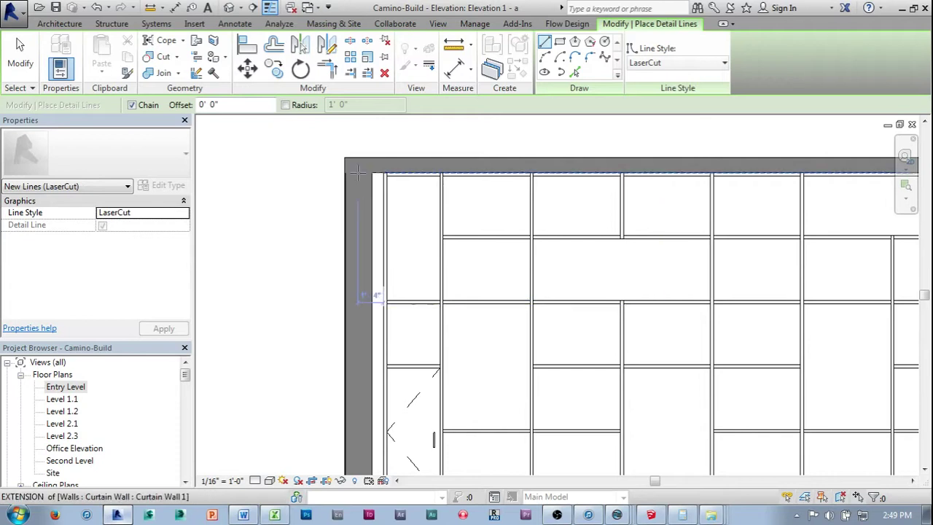
{"action": "scroll", "coordinate": [379, 177], "scroll_direction": "up", "scroll_amount": 3}
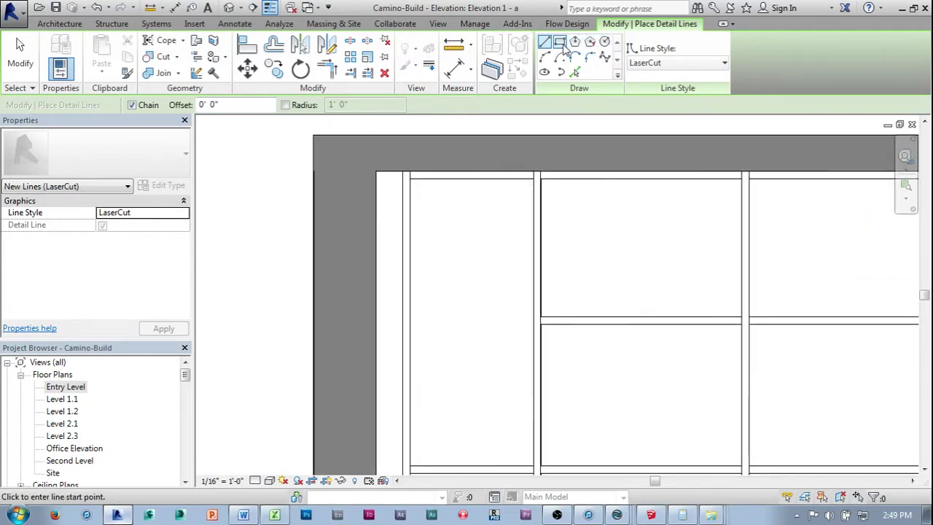
{"action": "left_click", "coordinate": [560, 42]}
{"action": "scroll", "coordinate": [409, 178], "scroll_direction": "up", "scroll_amount": 4}
{"action": "left_click", "coordinate": [411, 166]}
{"action": "scroll", "coordinate": [584, 322], "scroll_direction": "down", "scroll_amount": 10}
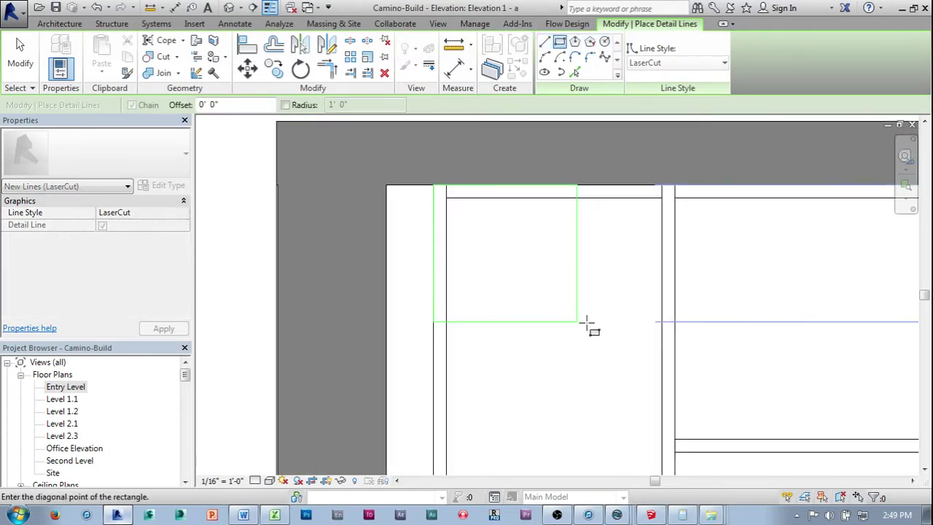
{"action": "middle_click_drag", "start_coordinate": [681, 362], "coordinate": [431, 198]}
{"action": "scroll", "coordinate": [865, 403], "scroll_direction": "down", "scroll_amount": 1}
{"action": "middle_click_drag", "start_coordinate": [865, 403], "coordinate": [536, 275]}
{"action": "scroll", "coordinate": [543, 278], "scroll_direction": "up", "scroll_amount": 2}
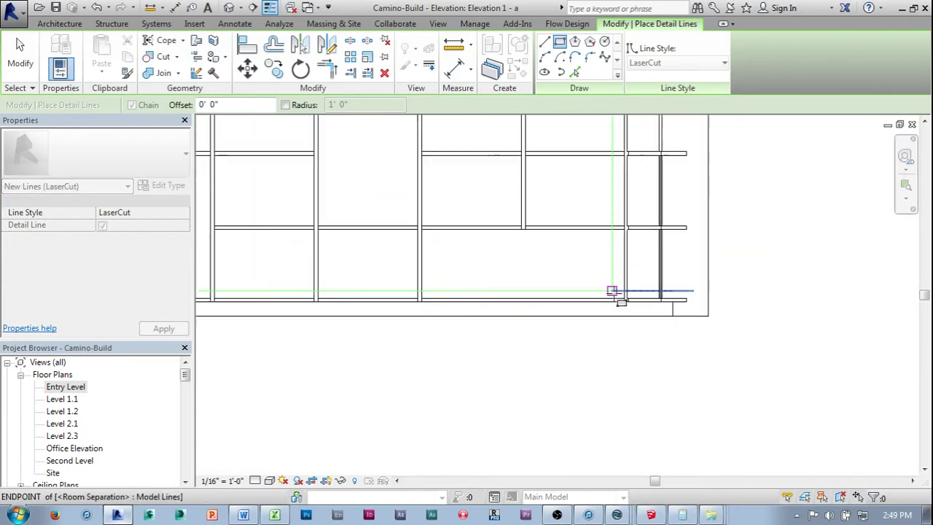
{"action": "scroll", "coordinate": [601, 301], "scroll_direction": "up", "scroll_amount": 2}
{"action": "scroll", "coordinate": [612, 315], "scroll_direction": "up", "scroll_amount": 3}
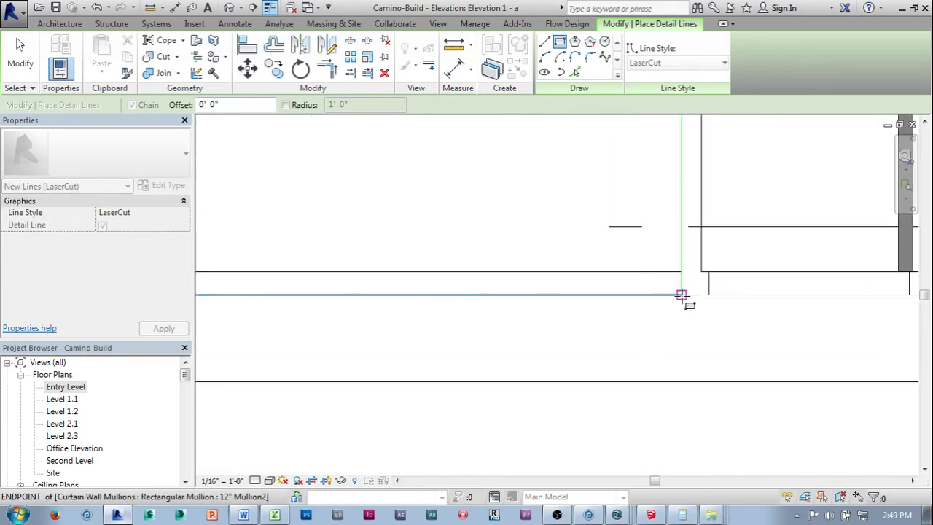
{"action": "left_click", "coordinate": [682, 295]}
Step: Trace the upper-left glazed panel with a LaserCut rectangle running exactly along its edges, corner to corner
{"action": "scroll", "coordinate": [541, 266], "scroll_direction": "down", "scroll_amount": 4}
{"action": "middle_click_drag", "start_coordinate": [542, 266], "coordinate": [710, 406]}
{"action": "scroll", "coordinate": [575, 314], "scroll_direction": "down", "scroll_amount": 2}
{"action": "middle_click_drag", "start_coordinate": [575, 314], "coordinate": [627, 369]}
{"action": "scroll", "coordinate": [511, 245], "scroll_direction": "down", "scroll_amount": 2}
{"action": "middle_click_drag", "start_coordinate": [510, 246], "coordinate": [717, 396]}
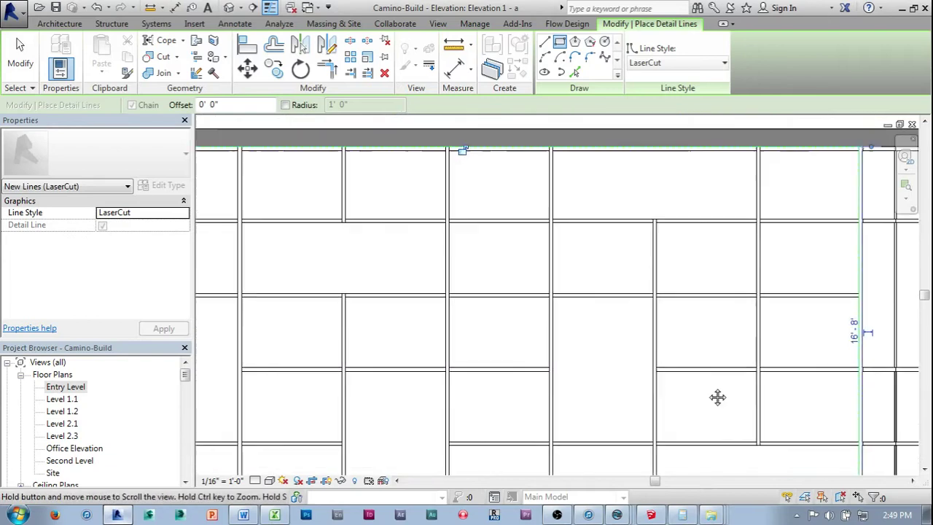
{"action": "middle_click_drag", "start_coordinate": [461, 239], "coordinate": [473, 210]}
{"action": "scroll", "coordinate": [440, 219], "scroll_direction": "up", "scroll_amount": 3}
{"action": "scroll", "coordinate": [476, 217], "scroll_direction": "down", "scroll_amount": 1}
{"action": "scroll", "coordinate": [449, 183], "scroll_direction": "up", "scroll_amount": 5}
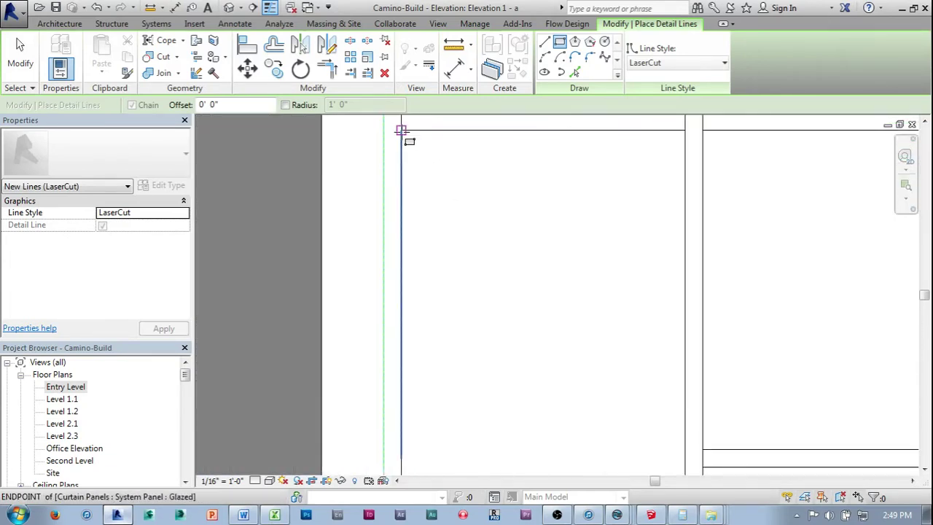
{"action": "left_click", "coordinate": [401, 131]}
{"action": "scroll", "coordinate": [522, 325], "scroll_direction": "down", "scroll_amount": 5}
{"action": "middle_click_drag", "start_coordinate": [522, 326], "coordinate": [529, 288]}
{"action": "scroll", "coordinate": [534, 303], "scroll_direction": "up", "scroll_amount": 1}
{"action": "scroll", "coordinate": [551, 355], "scroll_direction": "up", "scroll_amount": 1}
{"action": "left_click", "coordinate": [552, 367]}
{"action": "key", "text": "Escape"}
{"action": "key", "text": "Escape"}
Step: Examine the gap between the outer LaserCut outline and the upper-left panel rectangle
{"action": "scroll", "coordinate": [444, 275], "scroll_direction": "down", "scroll_amount": 2}
{"action": "middle_click_drag", "start_coordinate": [434, 199], "coordinate": [458, 280]}
{"action": "scroll", "coordinate": [455, 279], "scroll_direction": "up", "scroll_amount": 2}
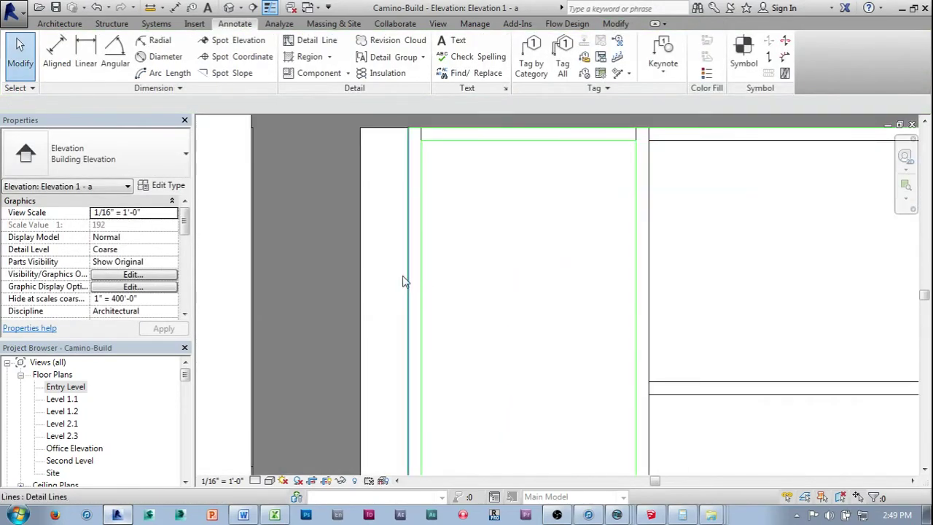
{"action": "middle_click_drag", "start_coordinate": [389, 252], "coordinate": [404, 235]}
{"action": "scroll", "coordinate": [507, 230], "scroll_direction": "up", "scroll_amount": 1}
{"action": "scroll", "coordinate": [565, 219], "scroll_direction": "down", "scroll_amount": 4}
{"action": "middle_click_drag", "start_coordinate": [604, 257], "coordinate": [573, 260]}
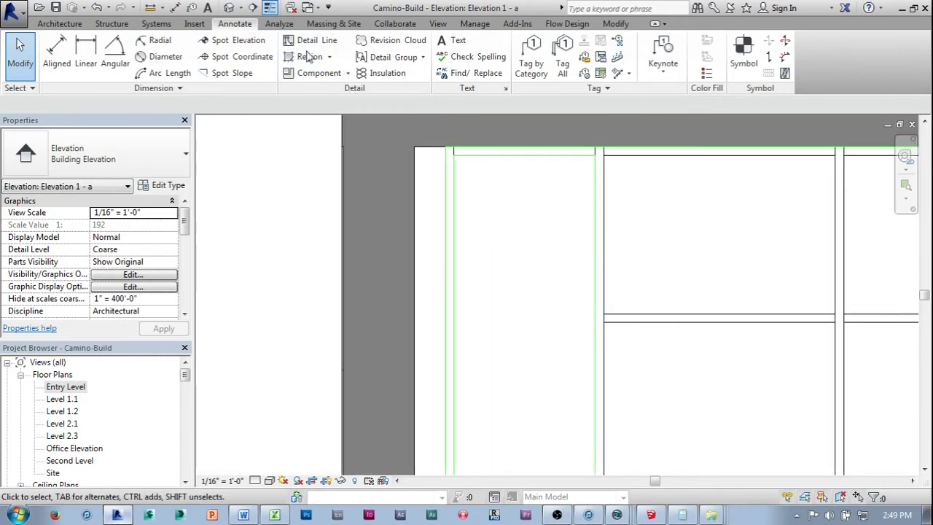
{"action": "middle_click_drag", "start_coordinate": [339, 187], "coordinate": [324, 190]}
{"action": "middle_click_drag", "start_coordinate": [469, 236], "coordinate": [469, 241]}
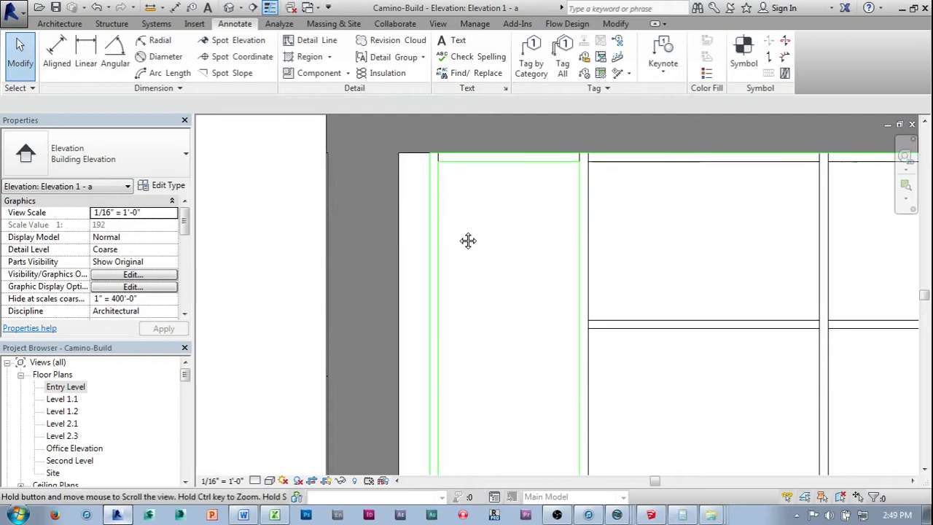
{"action": "left_click", "coordinate": [57, 51]}
{"action": "scroll", "coordinate": [417, 252], "scroll_direction": "up", "scroll_amount": 2}
{"action": "scroll", "coordinate": [417, 246], "scroll_direction": "up", "scroll_amount": 1}
{"action": "left_click", "coordinate": [449, 268]}
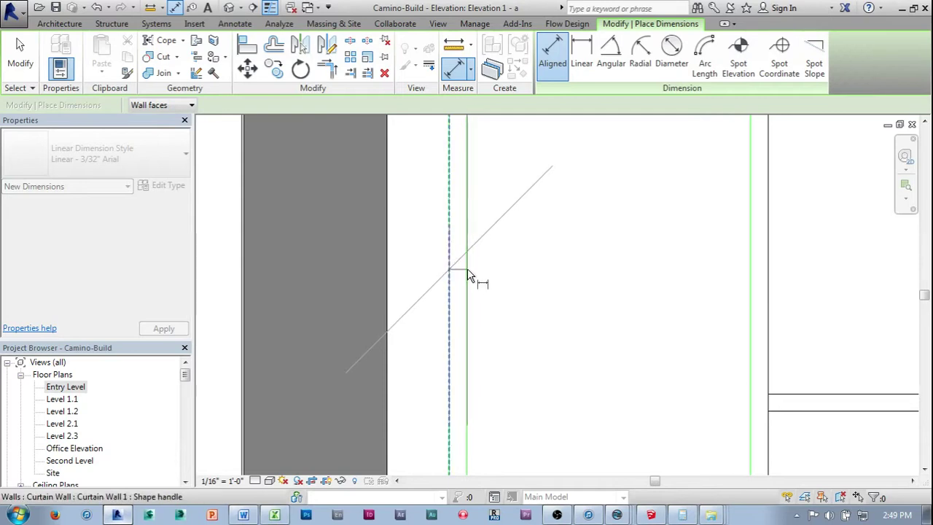
{"action": "key", "text": "Escape"}
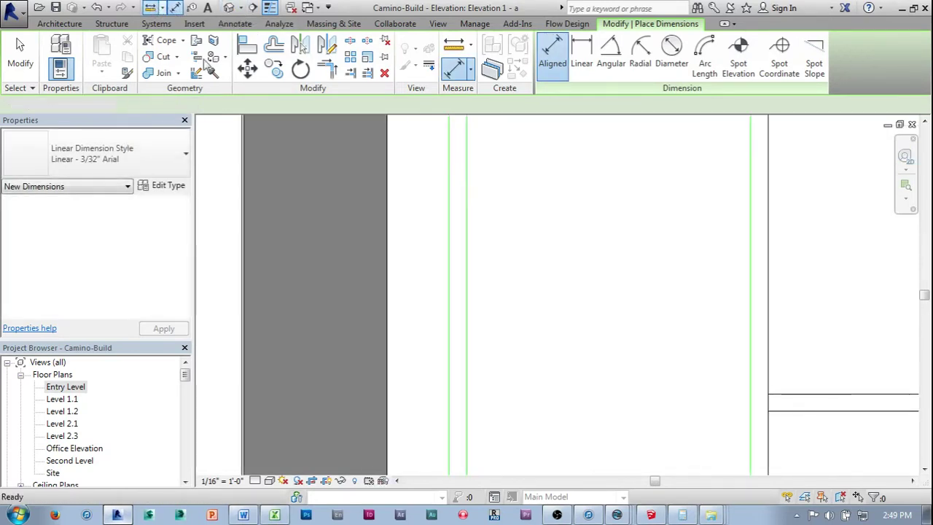
{"action": "key", "text": "Escape"}
Step: Measure the horizontal distance between the outer LaserCut line and the nearest vertical line of the panel rectangle
{"action": "left_click", "coordinate": [446, 224]}
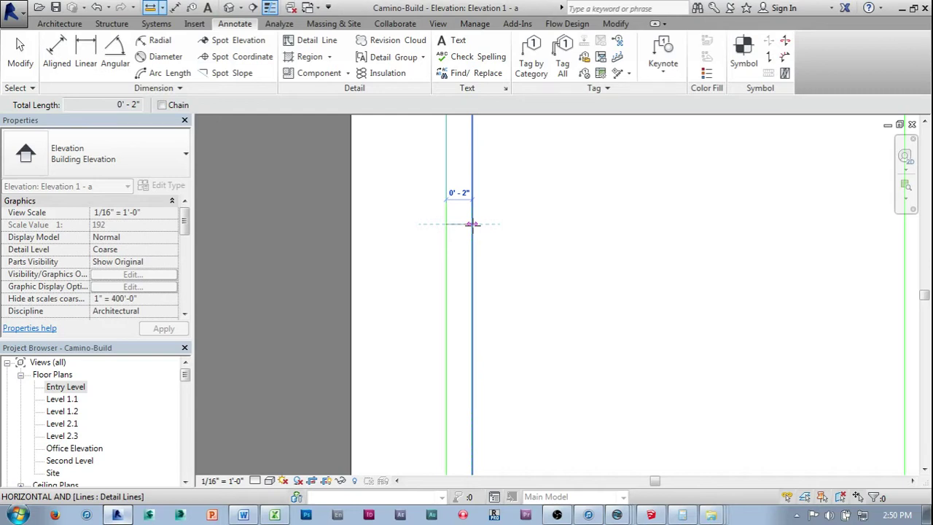
{"action": "key", "text": "Escape"}
{"action": "key", "text": "Escape"}
Step: Delete the whole chain of LaserCut lines forming the upper-left panel rectangle, keeping the outer outline
{"action": "scroll", "coordinate": [476, 229], "scroll_direction": "down", "scroll_amount": 4}
{"action": "middle_click_drag", "start_coordinate": [508, 235], "coordinate": [439, 243]}
{"action": "scroll", "coordinate": [465, 265], "scroll_direction": "down", "scroll_amount": 2}
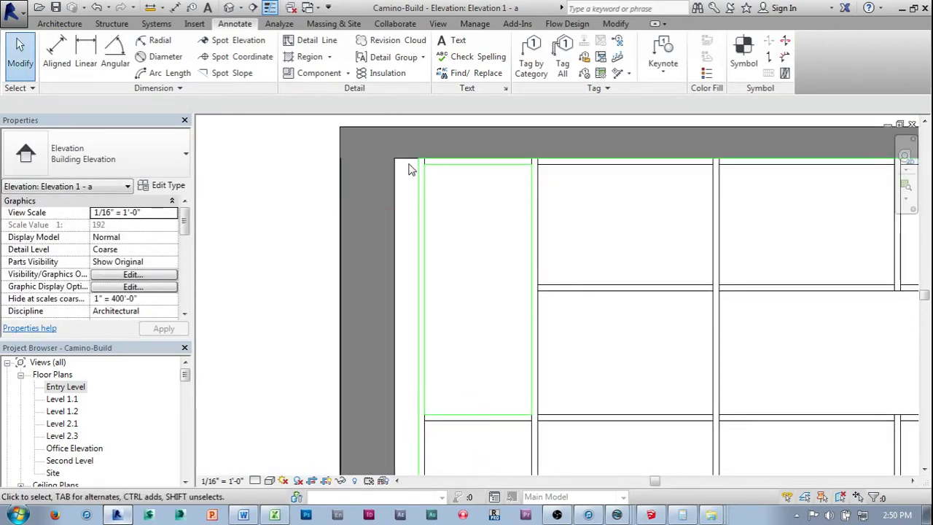
{"action": "left_click_drag", "start_coordinate": [408, 164], "coordinate": [431, 214]}
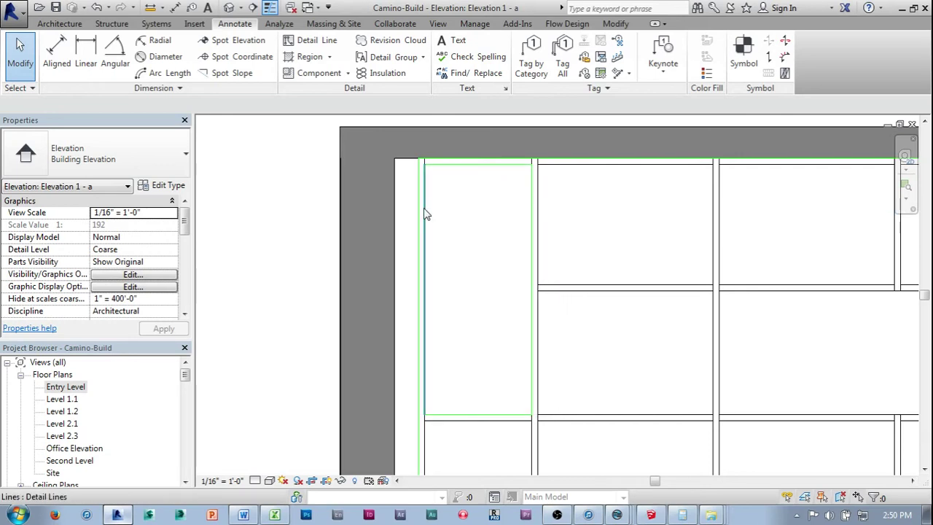
{"action": "key", "text": "Tab"}
{"action": "left_click", "coordinate": [426, 213]}
{"action": "key", "text": "Escape"}
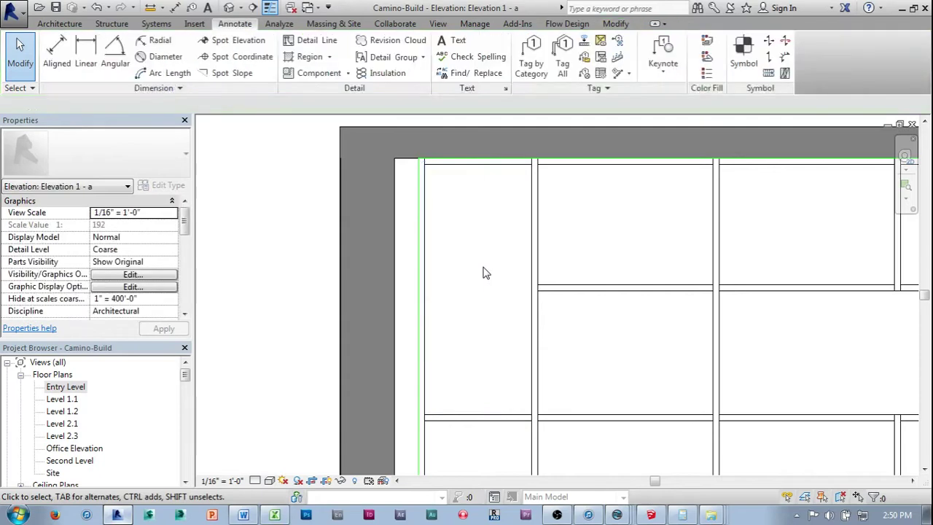
Step: Draw a LaserCut rectangle with a 0' 4" inward offset in the upper-left glazed panel, about 2'-1" by 5'-9"
{"action": "scroll", "coordinate": [496, 274], "scroll_direction": "down", "scroll_amount": 1}
{"action": "middle_click_drag", "start_coordinate": [509, 277], "coordinate": [493, 281]}
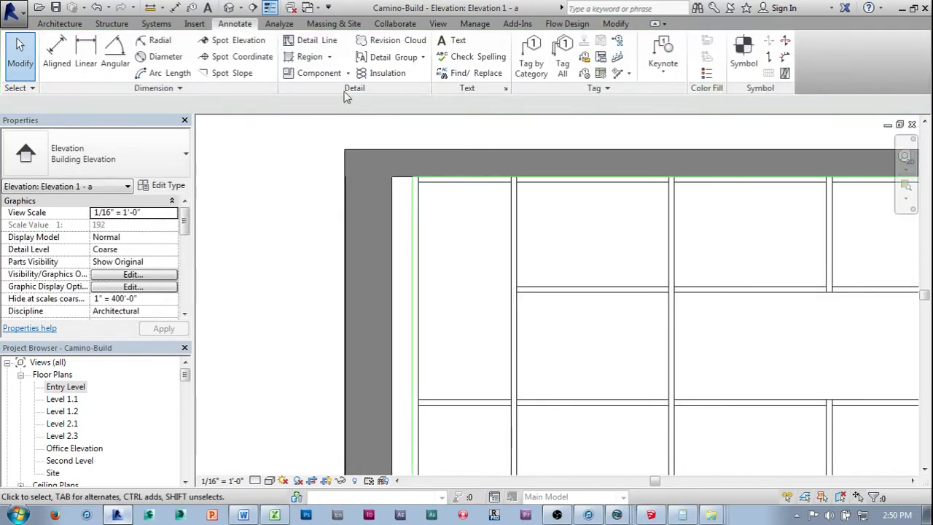
{"action": "left_click", "coordinate": [309, 41]}
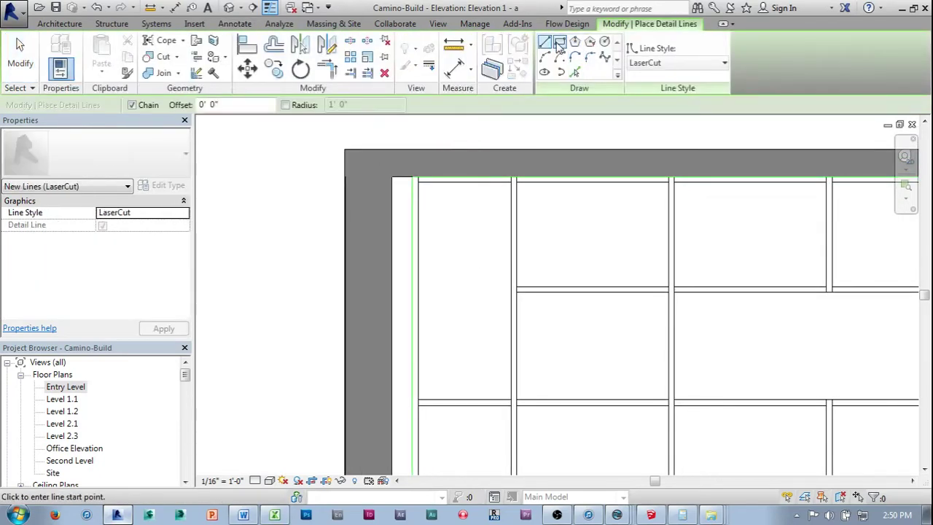
{"action": "left_click", "coordinate": [560, 42]}
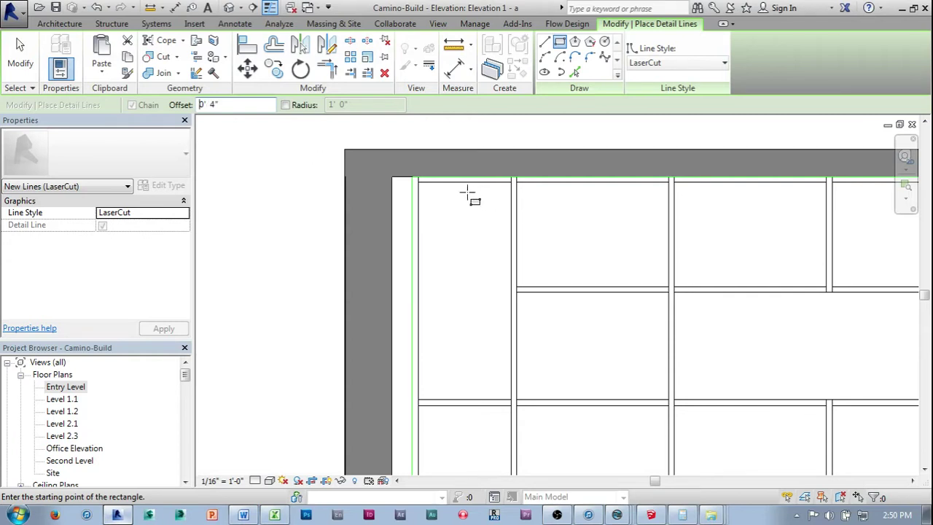
{"action": "scroll", "coordinate": [419, 197], "scroll_direction": "up", "scroll_amount": 3}
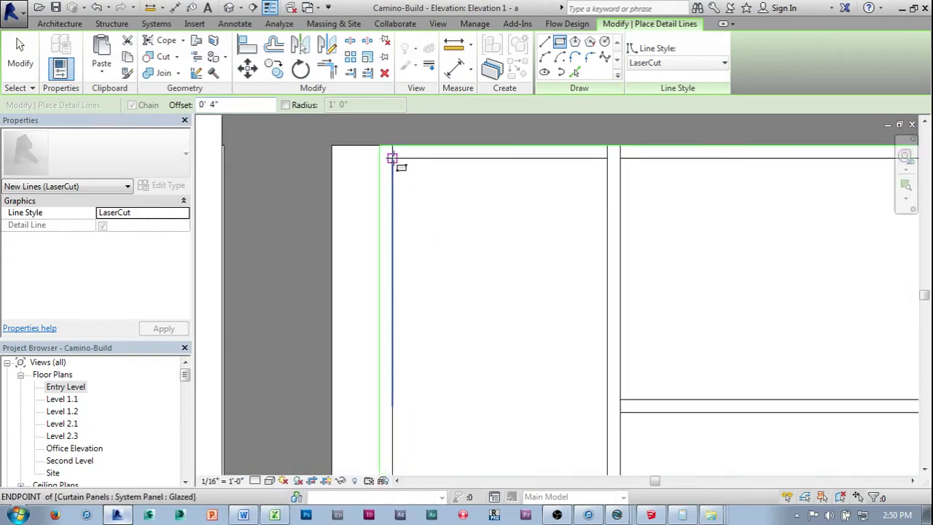
{"action": "left_click", "coordinate": [392, 158]}
{"action": "scroll", "coordinate": [441, 230], "scroll_direction": "down", "scroll_amount": 2}
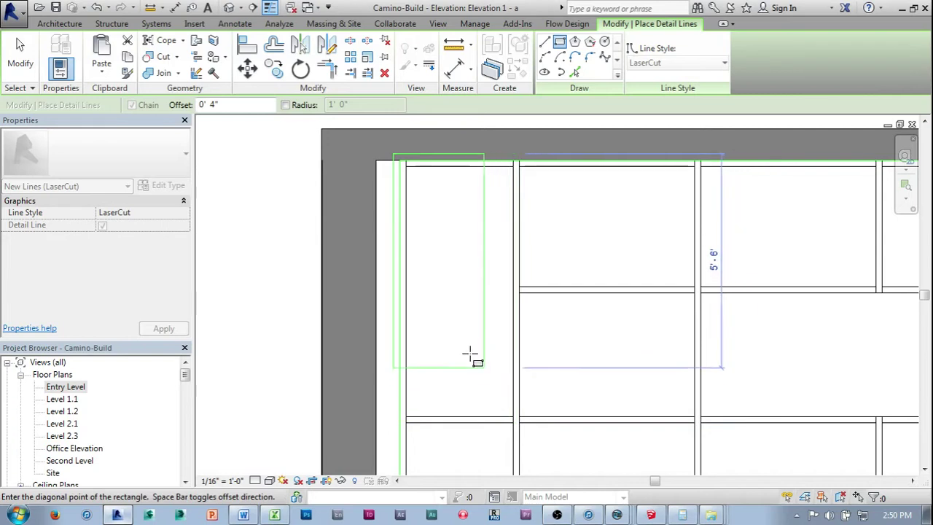
{"action": "key", "text": "space"}
{"action": "key", "text": "space"}
{"action": "key", "text": "space"}
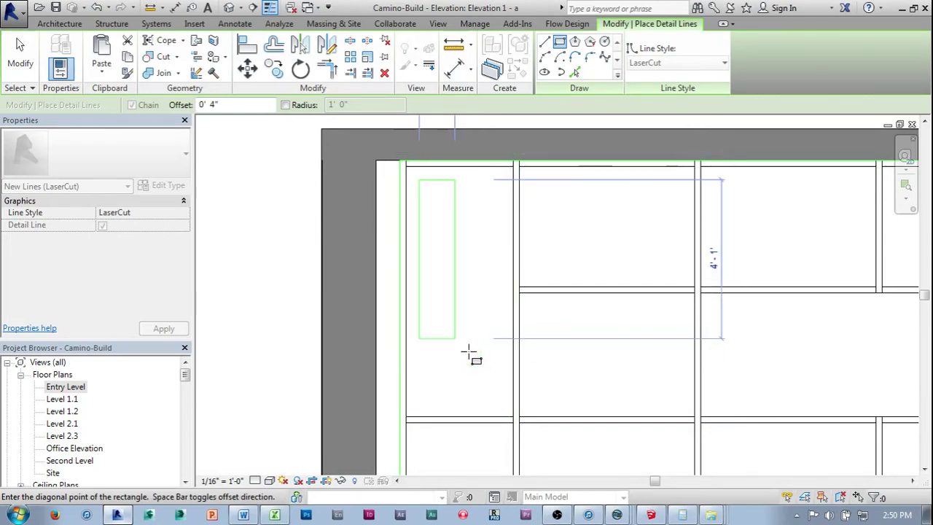
{"action": "scroll", "coordinate": [452, 356], "scroll_direction": "up", "scroll_amount": 1}
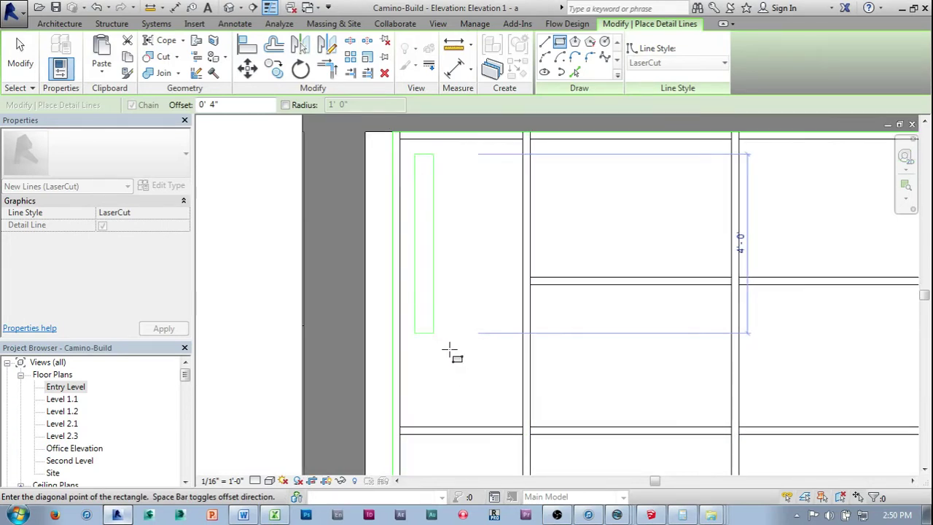
{"action": "middle_click_drag", "start_coordinate": [453, 356], "coordinate": [423, 327]}
{"action": "left_click", "coordinate": [500, 408]}
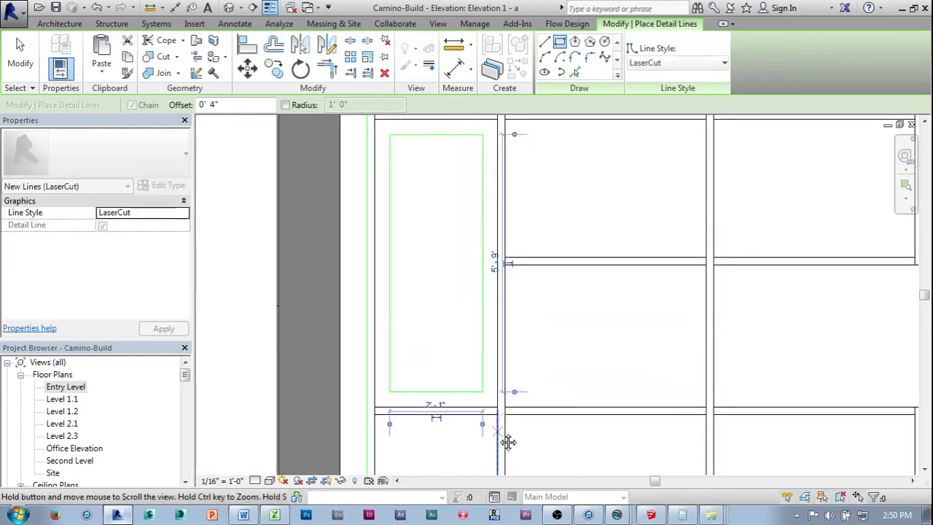
Step: Draw a LaserCut rectangle about 2'-6" tall, offset 0' 4" inward, in the small panel directly above the door
{"action": "middle_click_drag", "start_coordinate": [508, 442], "coordinate": [513, 374]}
{"action": "scroll", "coordinate": [513, 373], "scroll_direction": "up", "scroll_amount": 3}
{"action": "left_click", "coordinate": [503, 327]}
{"action": "scroll", "coordinate": [439, 444], "scroll_direction": "down", "scroll_amount": 3}
{"action": "middle_click_drag", "start_coordinate": [439, 444], "coordinate": [513, 253]}
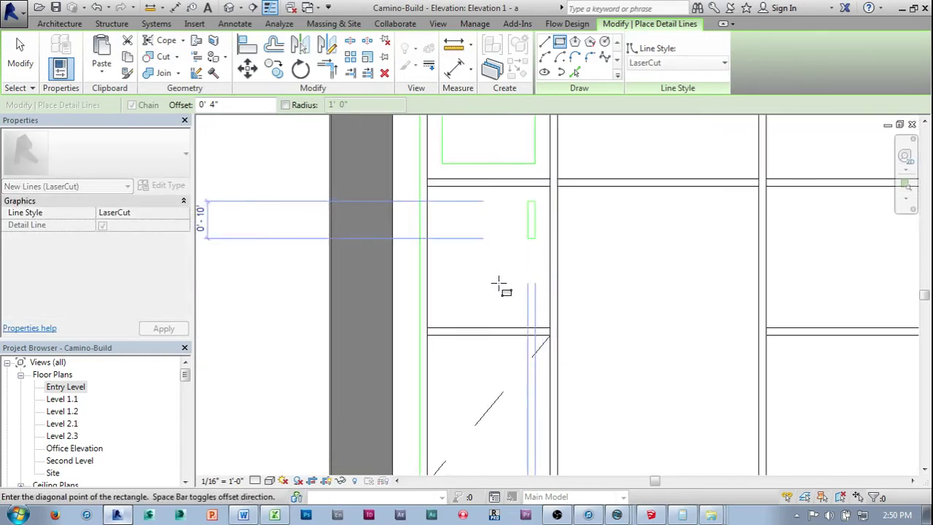
{"action": "scroll", "coordinate": [469, 319], "scroll_direction": "up", "scroll_amount": 4}
{"action": "left_click", "coordinate": [396, 335]}
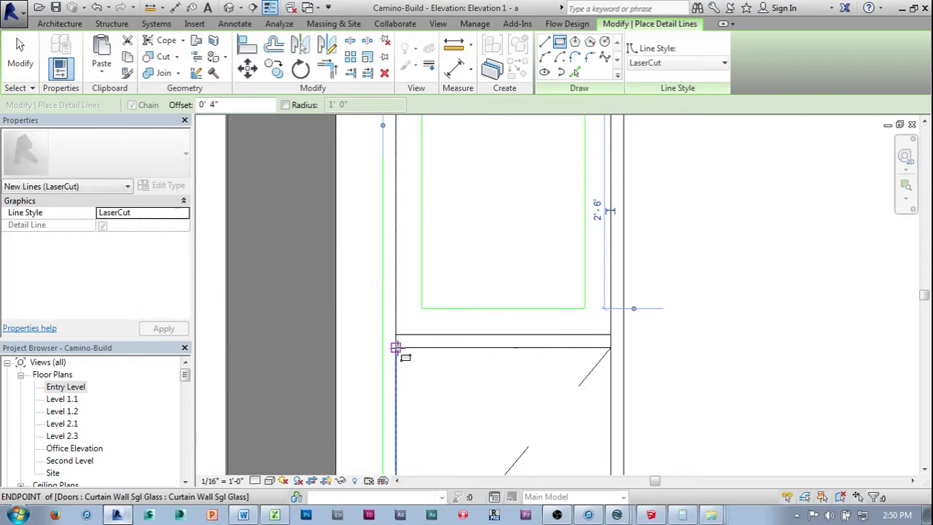
Step: Draw a LaserCut rectangle about 2'-2" wide, offset 0' 4" inward, inside the glass door at the curtain wall's left end
{"action": "left_click", "coordinate": [396, 348]}
{"action": "scroll", "coordinate": [446, 378], "scroll_direction": "down", "scroll_amount": 4}
{"action": "middle_click_drag", "start_coordinate": [446, 398], "coordinate": [428, 295]}
{"action": "scroll", "coordinate": [437, 306], "scroll_direction": "up", "scroll_amount": 1}
{"action": "middle_click_drag", "start_coordinate": [496, 428], "coordinate": [451, 296]}
{"action": "middle_click_drag", "start_coordinate": [489, 404], "coordinate": [473, 367]}
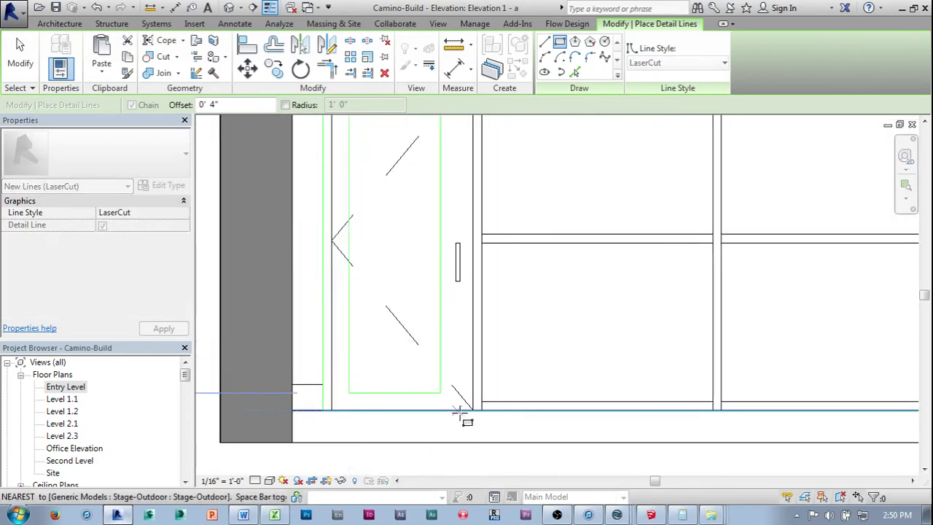
{"action": "left_click", "coordinate": [473, 410]}
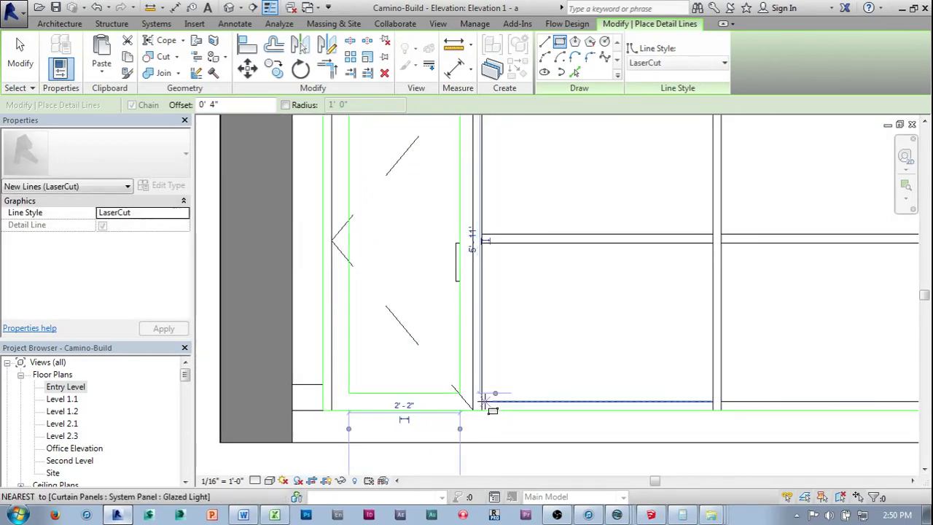
Step: Draw LaserCut rectangles about 3'-10" wide, offset 0' 4" inward, in all four panels of the column beside the door
{"action": "left_click", "coordinate": [483, 401]}
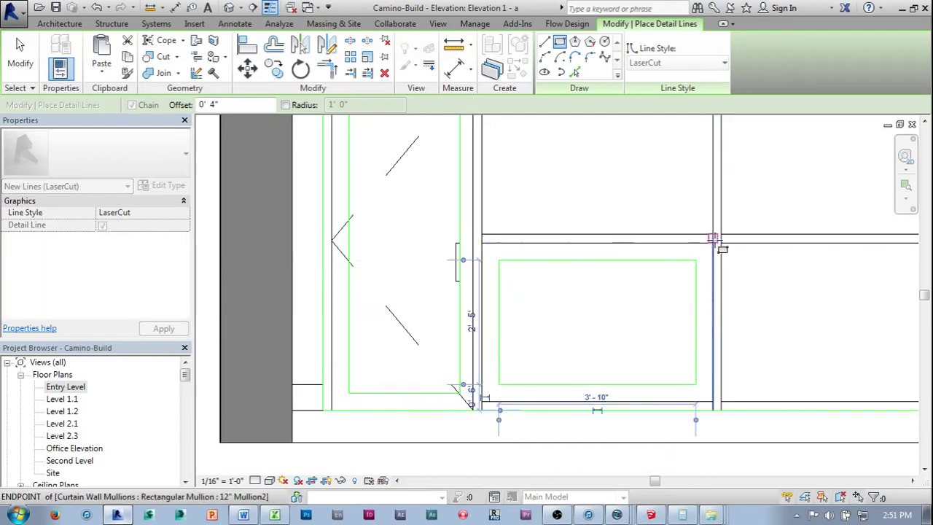
{"action": "left_click", "coordinate": [714, 235]}
{"action": "middle_click_drag", "start_coordinate": [635, 200], "coordinate": [615, 393]}
{"action": "scroll", "coordinate": [554, 257], "scroll_direction": "down", "scroll_amount": 1}
{"action": "middle_click_drag", "start_coordinate": [559, 272], "coordinate": [530, 389]}
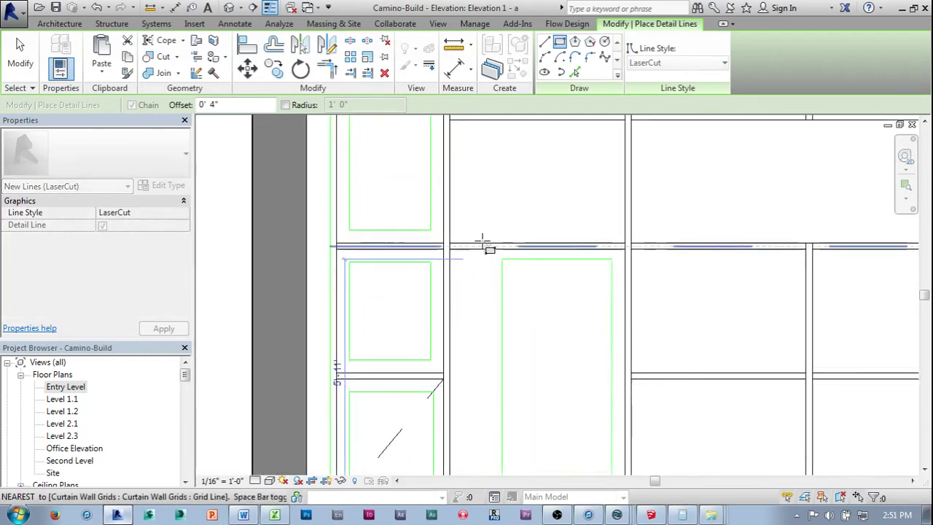
{"action": "scroll", "coordinate": [483, 243], "scroll_direction": "up", "scroll_amount": 2}
{"action": "scroll", "coordinate": [433, 244], "scroll_direction": "down", "scroll_amount": 1}
{"action": "middle_click_drag", "start_coordinate": [433, 244], "coordinate": [443, 366]}
{"action": "scroll", "coordinate": [442, 366], "scroll_direction": "down", "scroll_amount": 1}
{"action": "left_click", "coordinate": [560, 264]}
{"action": "left_click", "coordinate": [560, 258]}
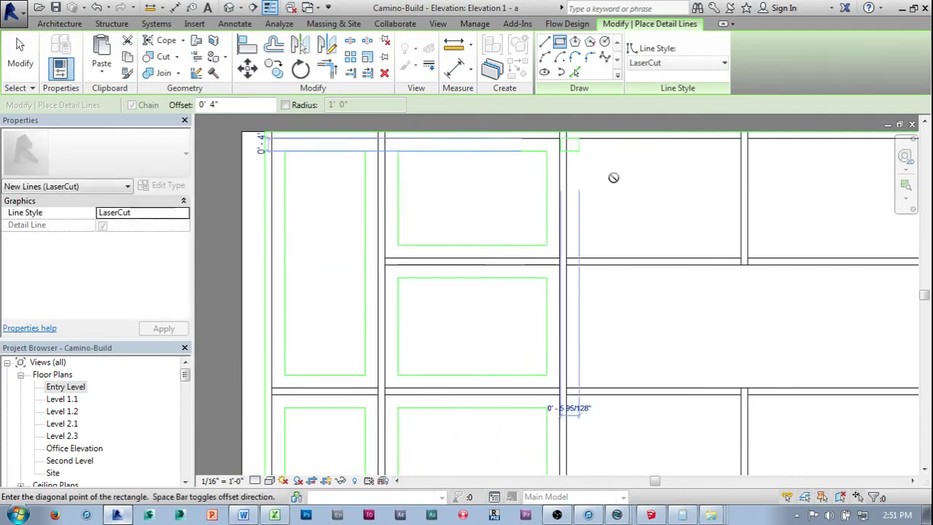
Step: Draw LaserCut rectangles offset 0' 4" inward in the next two top-row panels and the double-wide panel beneath them
{"action": "left_click", "coordinate": [741, 258]}
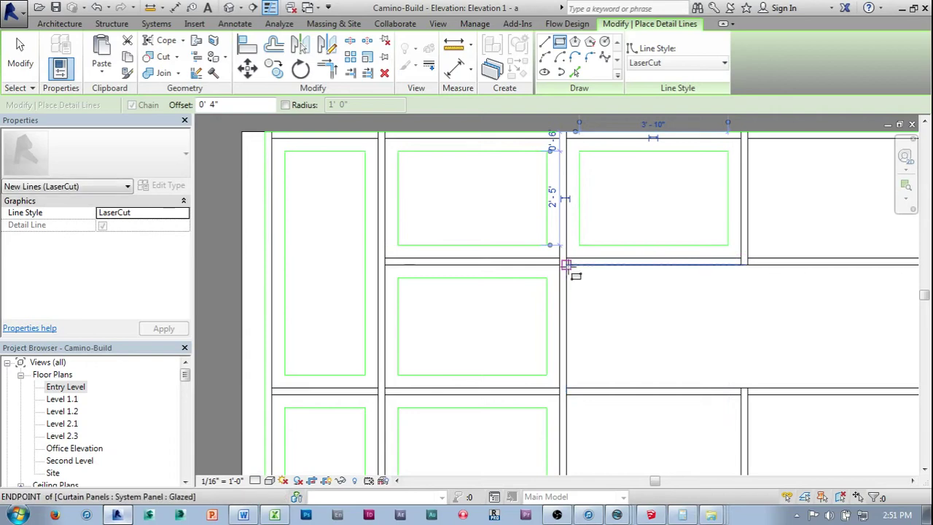
{"action": "left_click", "coordinate": [567, 264]}
{"action": "middle_click_drag", "start_coordinate": [681, 383], "coordinate": [552, 333]}
{"action": "scroll", "coordinate": [552, 334], "scroll_direction": "down", "scroll_amount": 1}
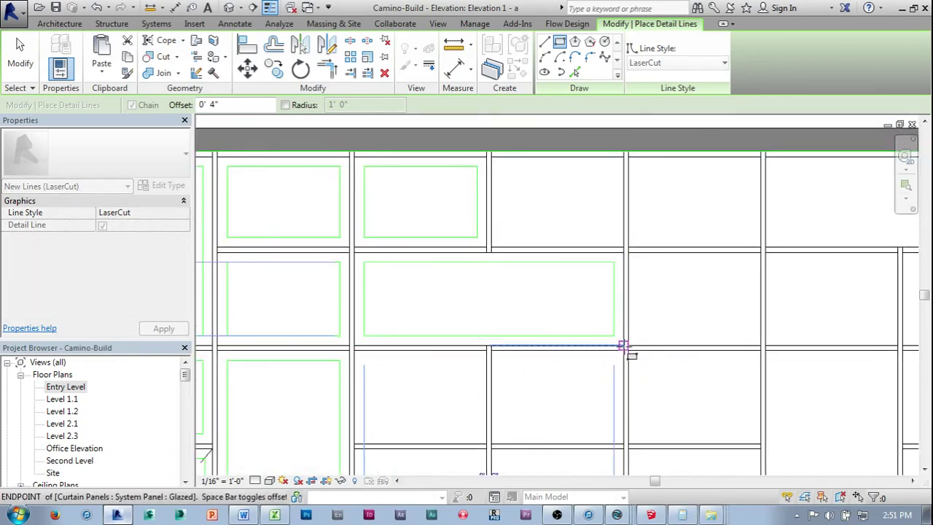
{"action": "left_click", "coordinate": [624, 345]}
{"action": "left_click", "coordinate": [625, 250]}
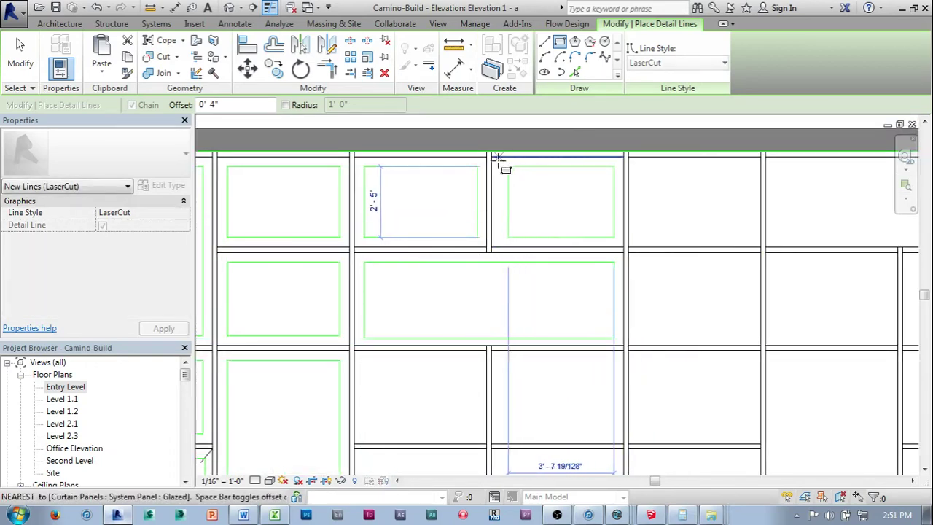
{"action": "left_click", "coordinate": [493, 158]}
{"action": "scroll", "coordinate": [554, 274], "scroll_direction": "down", "scroll_amount": 2}
{"action": "middle_click_drag", "start_coordinate": [555, 276], "coordinate": [547, 181]}
{"action": "scroll", "coordinate": [423, 288], "scroll_direction": "up", "scroll_amount": 1}
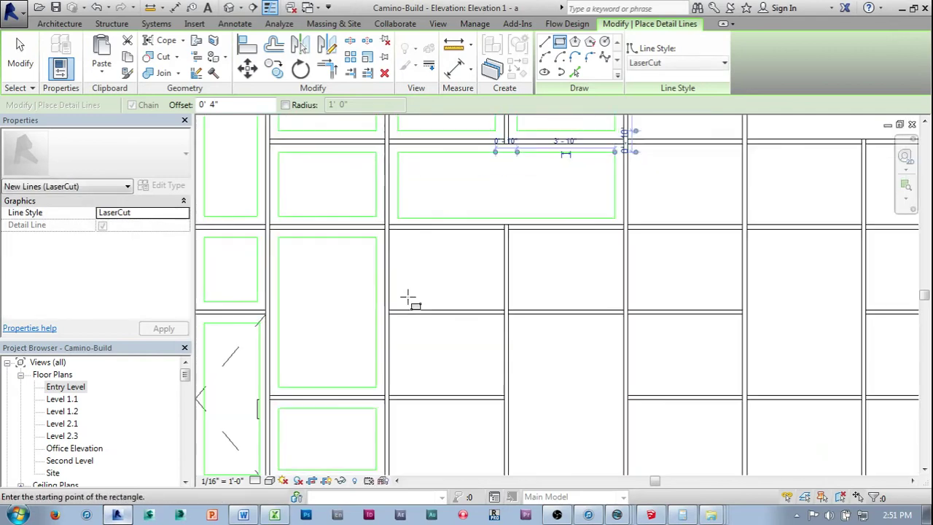
Step: Draw LaserCut rectangles about 3'-10" wide, offset 0' 4" inward, in the three stacked panels below the left half of the double-wide second-row panel
{"action": "scroll", "coordinate": [409, 297], "scroll_direction": "up", "scroll_amount": 1}
{"action": "left_click", "coordinate": [376, 321]}
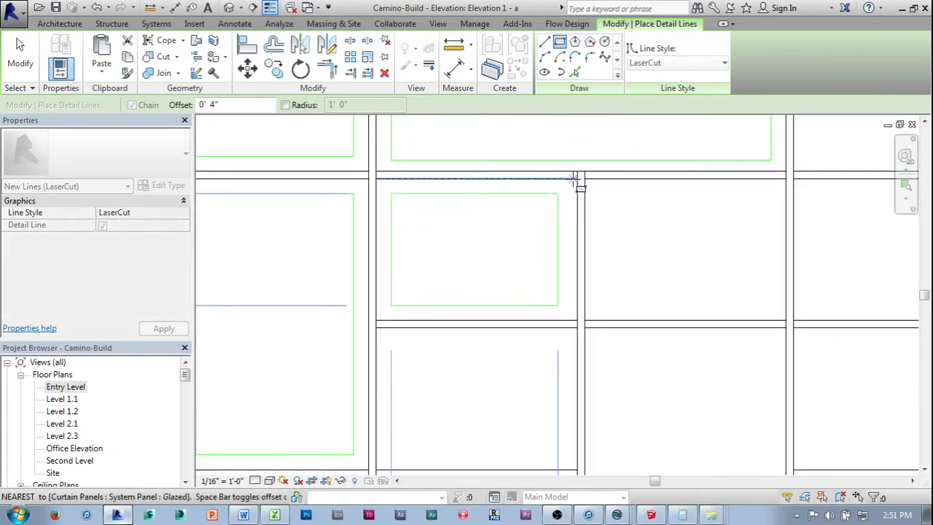
{"action": "left_click", "coordinate": [581, 182]}
{"action": "middle_click_drag", "start_coordinate": [581, 181], "coordinate": [627, 70]}
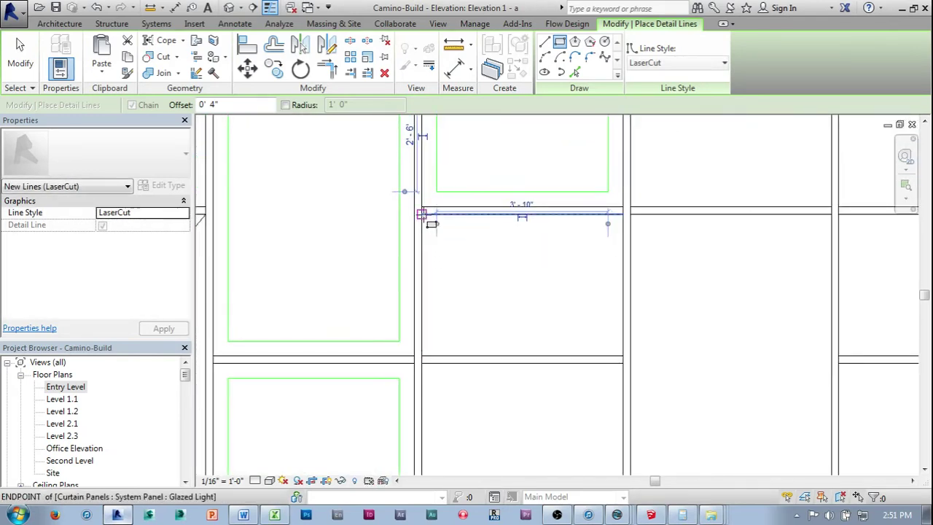
{"action": "left_click", "coordinate": [421, 213]}
{"action": "left_click", "coordinate": [625, 364]}
{"action": "middle_click_drag", "start_coordinate": [538, 455], "coordinate": [578, 326]}
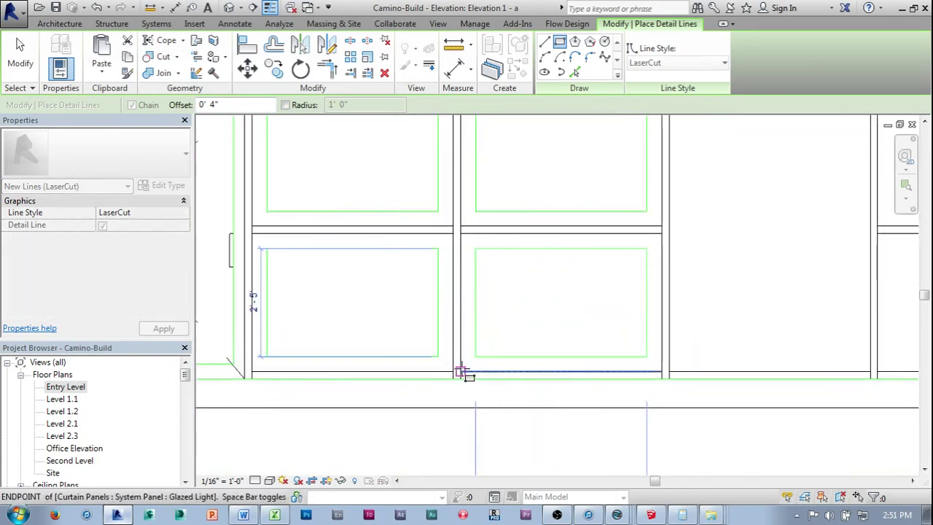
{"action": "left_click", "coordinate": [461, 372]}
Step: Draw LaserCut rectangles offset 0' 4" inward in the next column's tall bottom panel and the two stacked bottom panels to its right
{"action": "left_click", "coordinate": [670, 372]}
{"action": "scroll", "coordinate": [817, 213], "scroll_direction": "down", "scroll_amount": 1}
{"action": "middle_click_drag", "start_coordinate": [818, 213], "coordinate": [643, 326]}
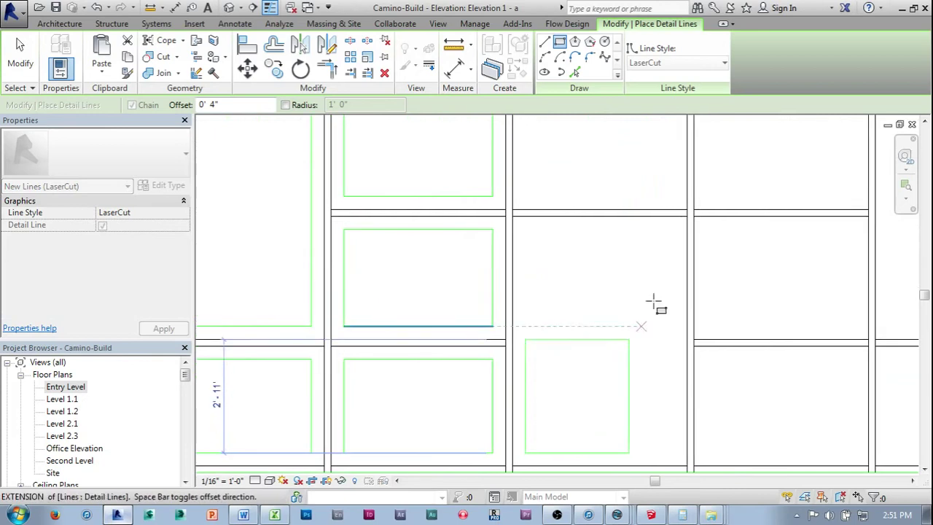
{"action": "left_click", "coordinate": [686, 217]}
{"action": "left_click", "coordinate": [695, 217]}
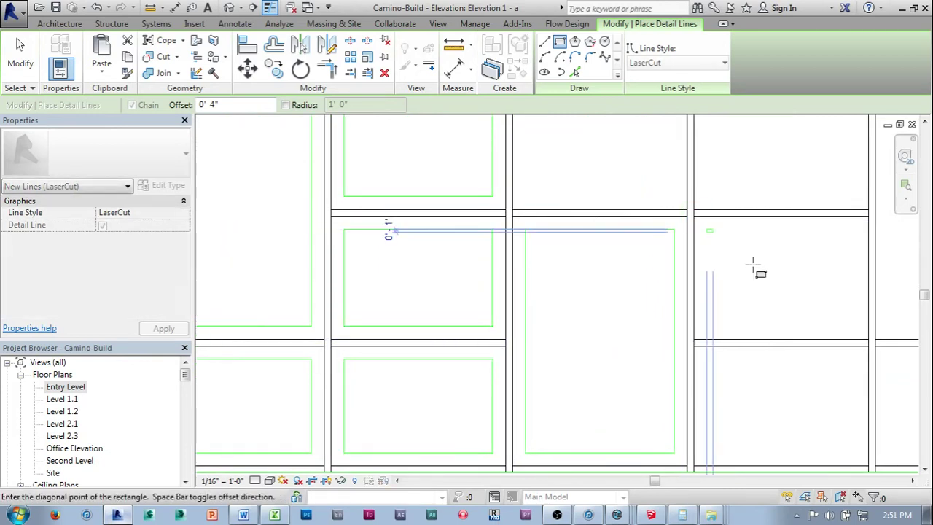
{"action": "left_click", "coordinate": [868, 340]}
{"action": "left_click", "coordinate": [868, 346]}
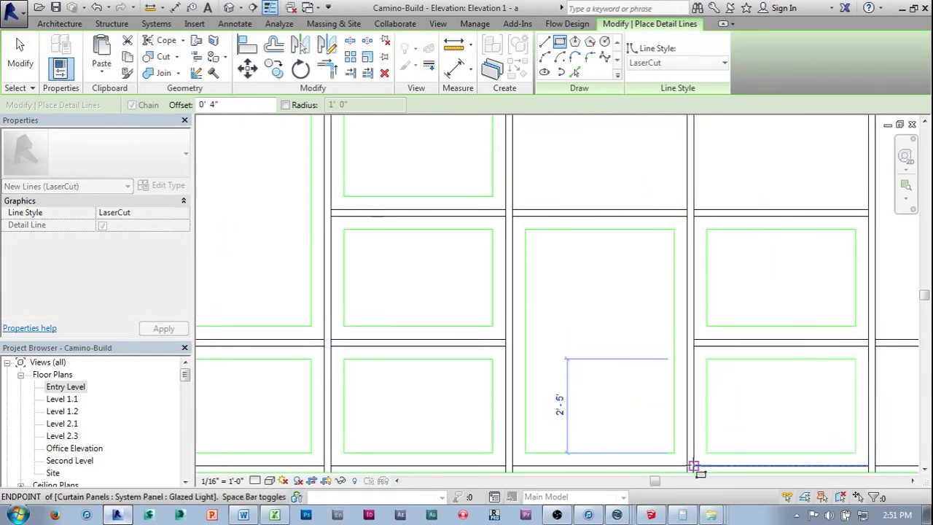
{"action": "left_click", "coordinate": [694, 466]}
Step: Draw LaserCut rectangles offset 0' 4" inward in the two third-row panels above the tall bottom panel and its right-hand neighbour
{"action": "middle_click_drag", "start_coordinate": [752, 234], "coordinate": [711, 359]}
{"action": "scroll", "coordinate": [711, 359], "scroll_direction": "down", "scroll_amount": 1}
{"action": "left_click", "coordinate": [531, 341]}
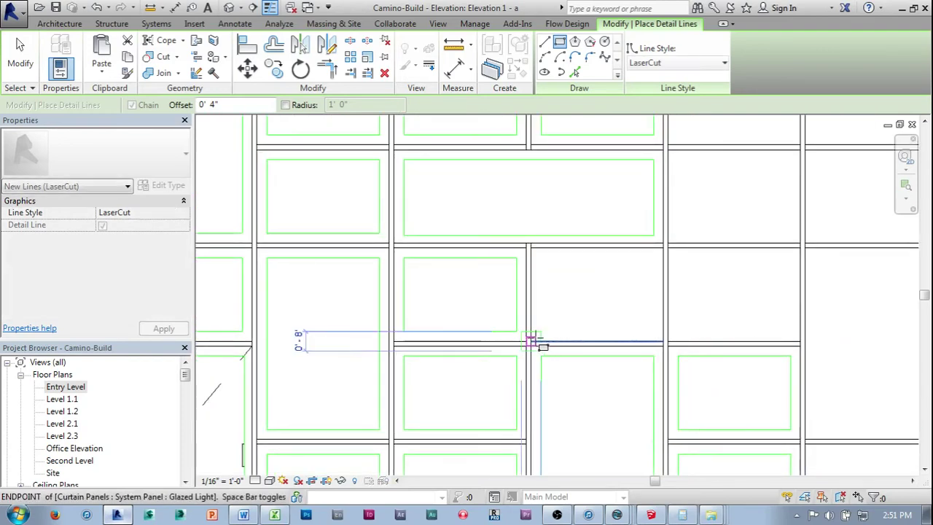
{"action": "left_click", "coordinate": [660, 248]}
{"action": "left_click", "coordinate": [665, 249]}
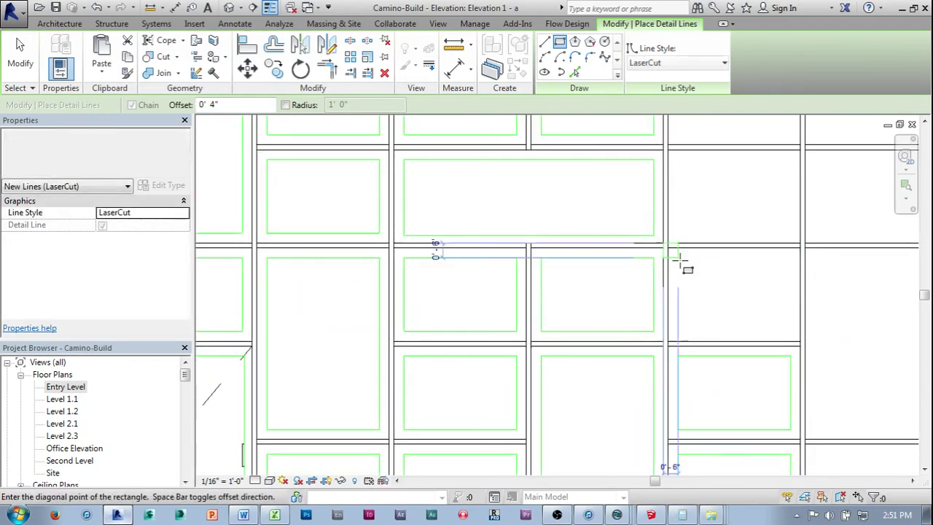
{"action": "left_click", "coordinate": [801, 342]}
Step: Draw LaserCut rectangles about 3'-10" wide, offset 0' 4" inward, in the next column's bottom panel and the tall panel above it
{"action": "middle_click_drag", "start_coordinate": [793, 346], "coordinate": [675, 329]}
{"action": "scroll", "coordinate": [675, 328], "scroll_direction": "down", "scroll_amount": 1}
{"action": "middle_click_drag", "start_coordinate": [740, 370], "coordinate": [624, 245]}
{"action": "left_click", "coordinate": [573, 364]}
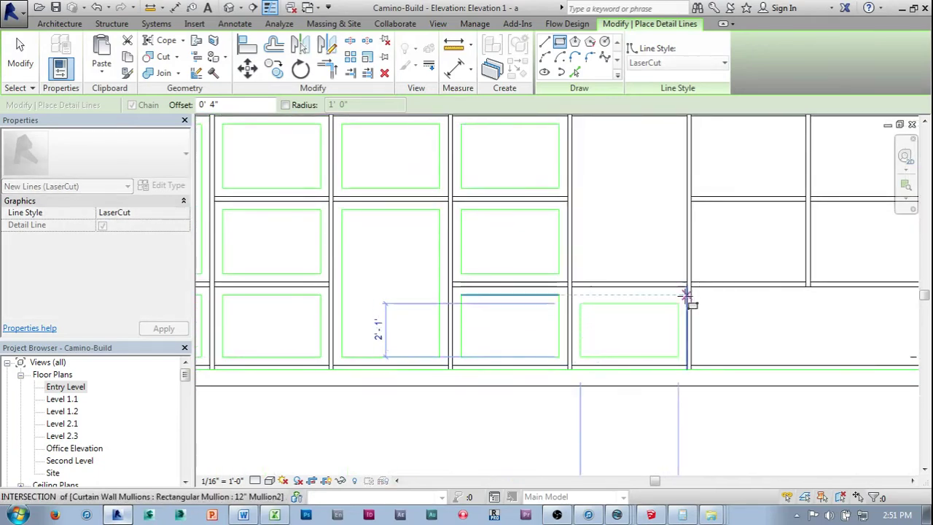
{"action": "left_click", "coordinate": [687, 281]}
{"action": "scroll", "coordinate": [640, 235], "scroll_direction": "down", "scroll_amount": 3}
{"action": "middle_click_drag", "start_coordinate": [639, 237], "coordinate": [620, 353]}
{"action": "scroll", "coordinate": [598, 291], "scroll_direction": "up", "scroll_amount": 5}
{"action": "left_click", "coordinate": [548, 252]}
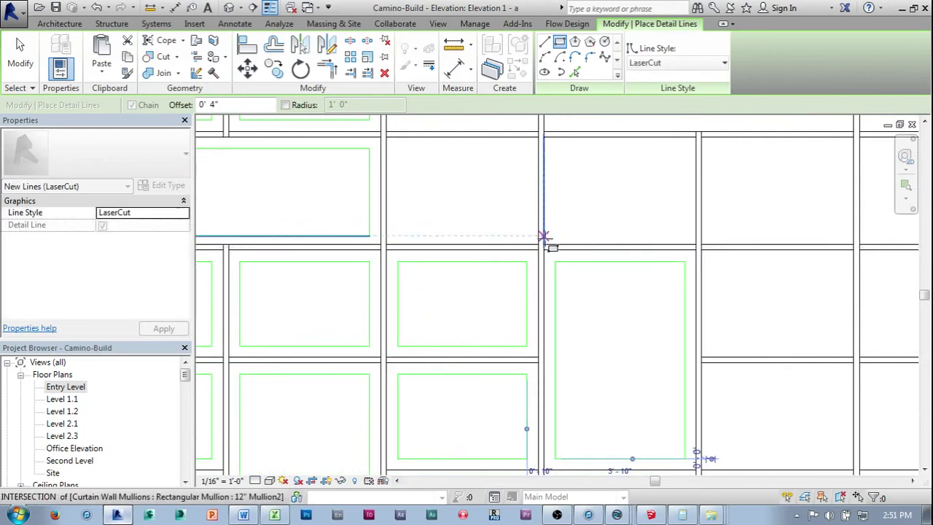
Step: Draw LaserCut rectangles about 2'-6" tall, offset 0' 4" inward, in the second-row panel above that tall panel and the one to its left
{"action": "left_click", "coordinate": [548, 246]}
{"action": "left_click", "coordinate": [687, 137]}
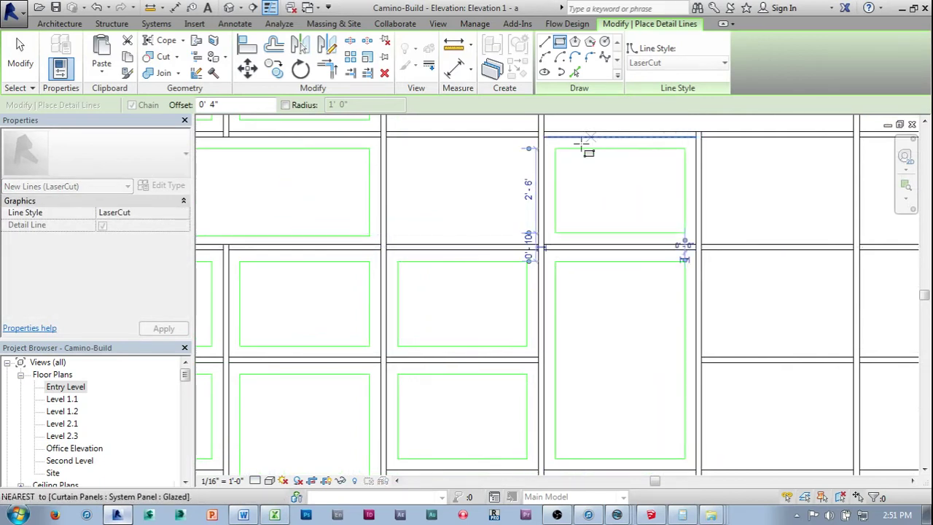
{"action": "left_click", "coordinate": [539, 140]}
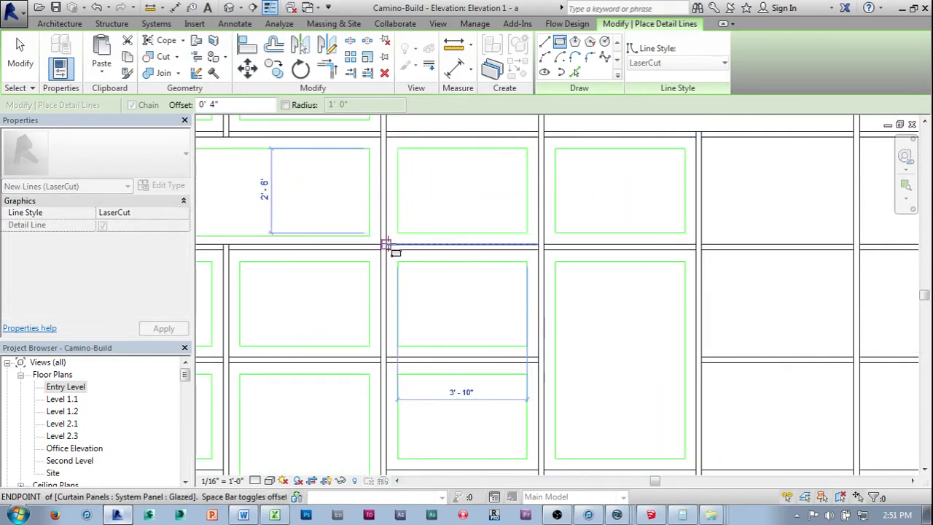
{"action": "left_click", "coordinate": [387, 244]}
Step: Draw LaserCut rectangles about 2'-5" tall, offset 0' 4" inward, in the next top-row panel and the double-wide top panel beside it
{"action": "scroll", "coordinate": [437, 188], "scroll_direction": "down", "scroll_amount": 1}
{"action": "middle_click_drag", "start_coordinate": [431, 188], "coordinate": [407, 280]}
{"action": "scroll", "coordinate": [344, 182], "scroll_direction": "up", "scroll_amount": 2}
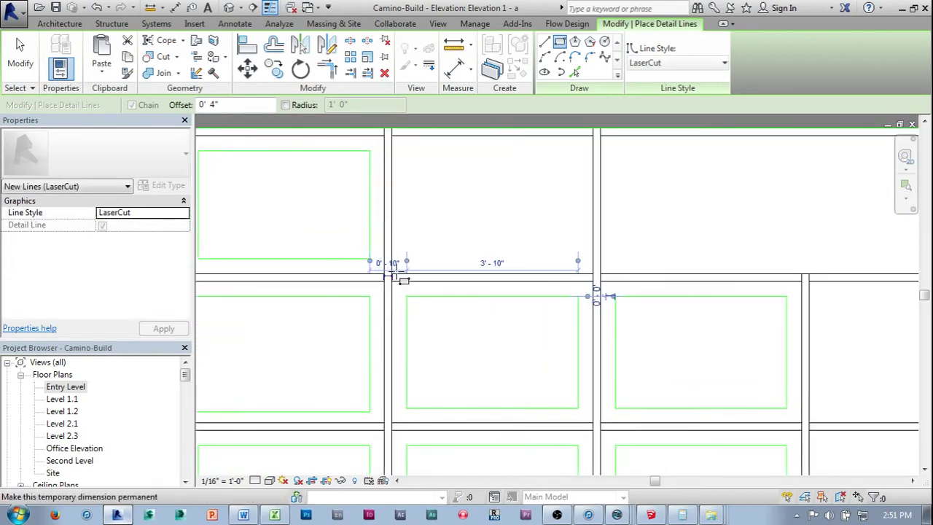
{"action": "left_click", "coordinate": [595, 137]}
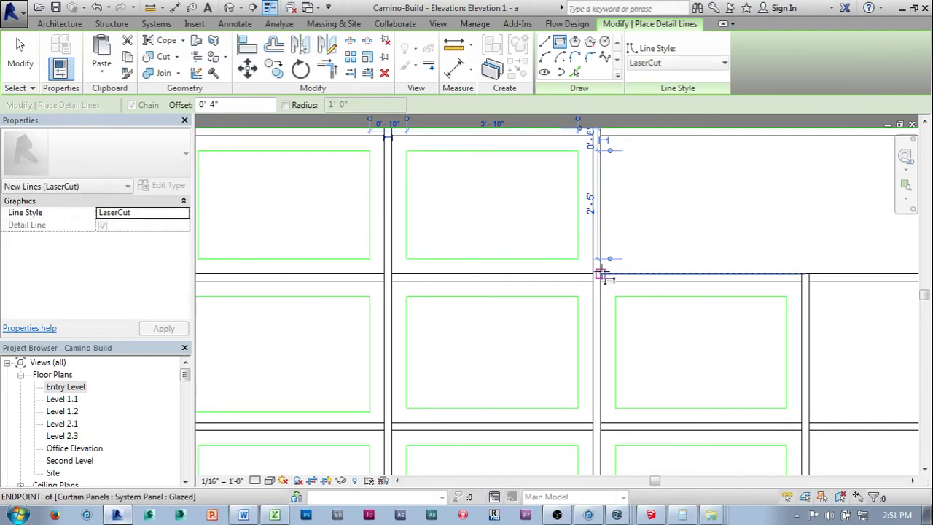
{"action": "left_click", "coordinate": [602, 274]}
{"action": "scroll", "coordinate": [746, 196], "scroll_direction": "down", "scroll_amount": 3}
{"action": "middle_click_drag", "start_coordinate": [839, 197], "coordinate": [621, 210]}
{"action": "scroll", "coordinate": [679, 200], "scroll_direction": "up", "scroll_amount": 4}
{"action": "left_click", "coordinate": [744, 153]}
Step: Draw LaserCut rectangles offset 0' 4" inward in the three stacked panels below the right half of the double-wide top panel
{"action": "scroll", "coordinate": [719, 257], "scroll_direction": "down", "scroll_amount": 1}
{"action": "middle_click_drag", "start_coordinate": [718, 263], "coordinate": [661, 176]}
{"action": "left_click", "coordinate": [683, 227]}
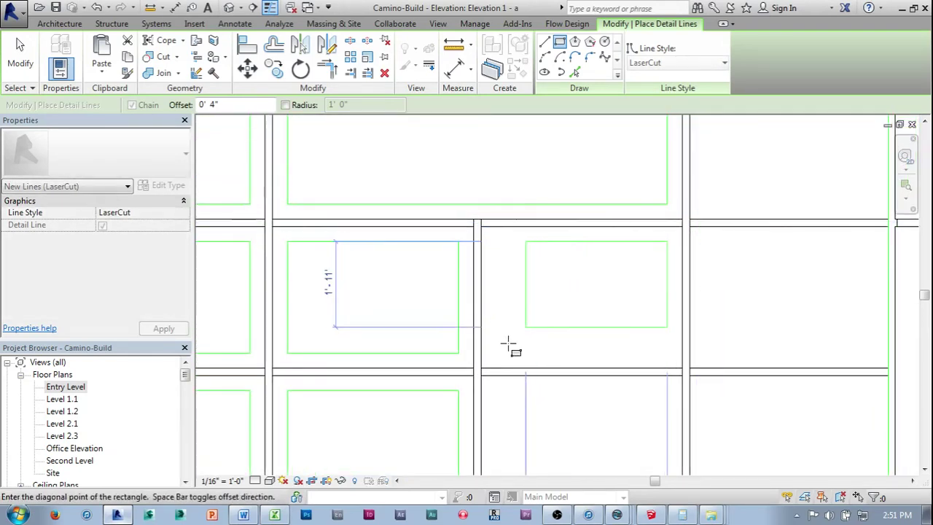
{"action": "left_click", "coordinate": [481, 369]}
{"action": "middle_click_drag", "start_coordinate": [501, 392], "coordinate": [445, 290]}
{"action": "scroll", "coordinate": [445, 291], "scroll_direction": "up", "scroll_amount": 1}
{"action": "left_click", "coordinate": [423, 273]}
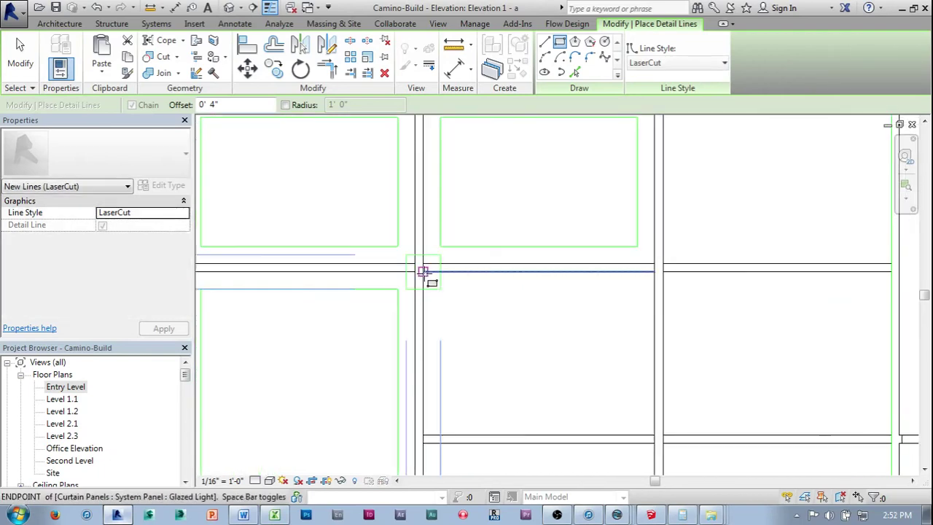
{"action": "left_click", "coordinate": [654, 438]}
{"action": "middle_click_drag", "start_coordinate": [653, 440], "coordinate": [628, 232]}
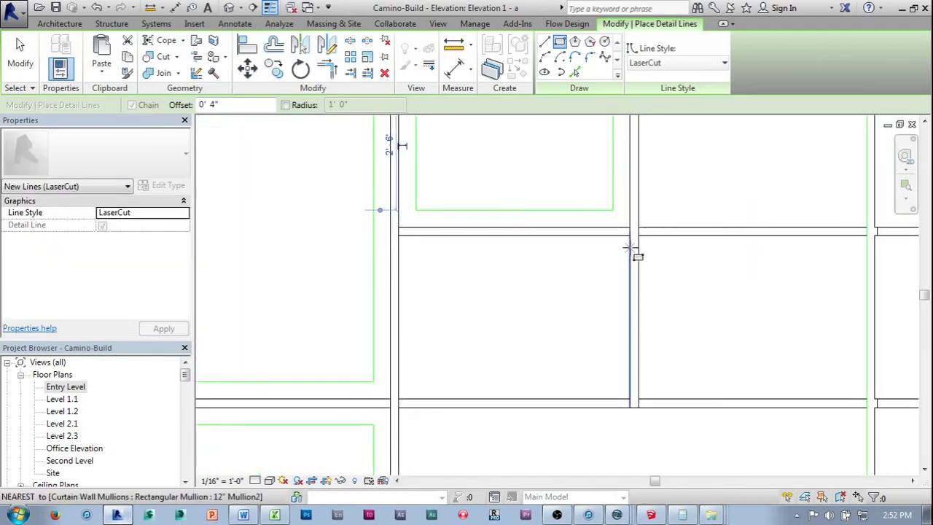
{"action": "left_click", "coordinate": [630, 236]}
{"action": "middle_click_drag", "start_coordinate": [399, 400], "coordinate": [323, 285]}
Step: Draw LaserCut rectangles offset 0' 4" inward in the double-wide bottom panel at the wall's right end and the panel above its right half
{"action": "left_click", "coordinate": [323, 279]}
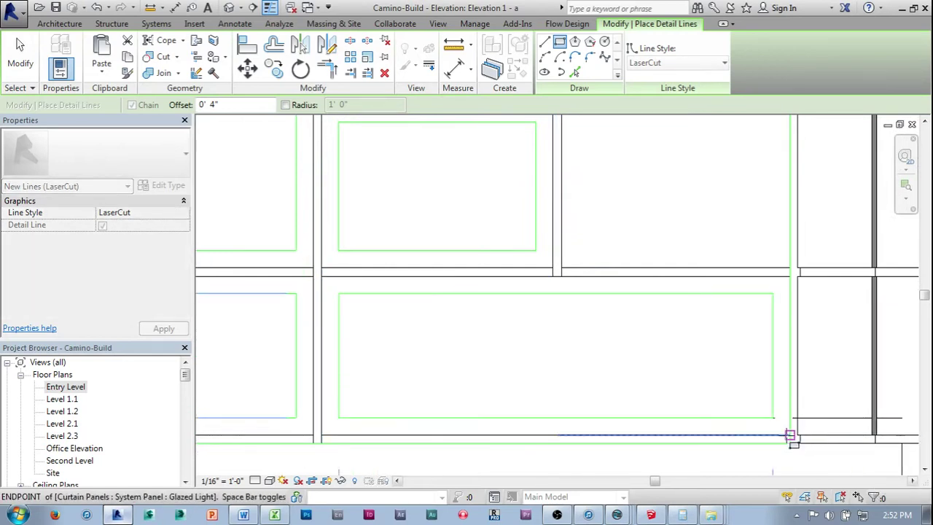
{"action": "left_click", "coordinate": [790, 435]}
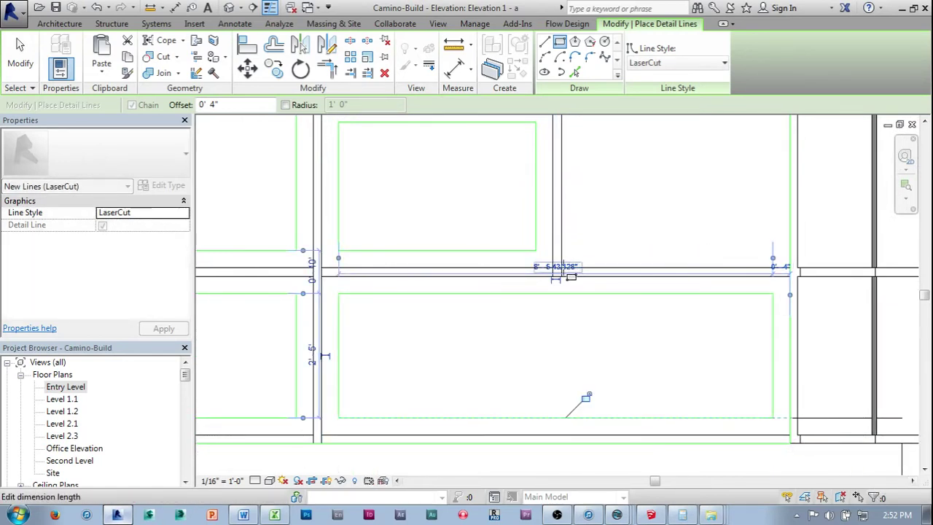
{"action": "middle_click_drag", "start_coordinate": [702, 209], "coordinate": [629, 280]}
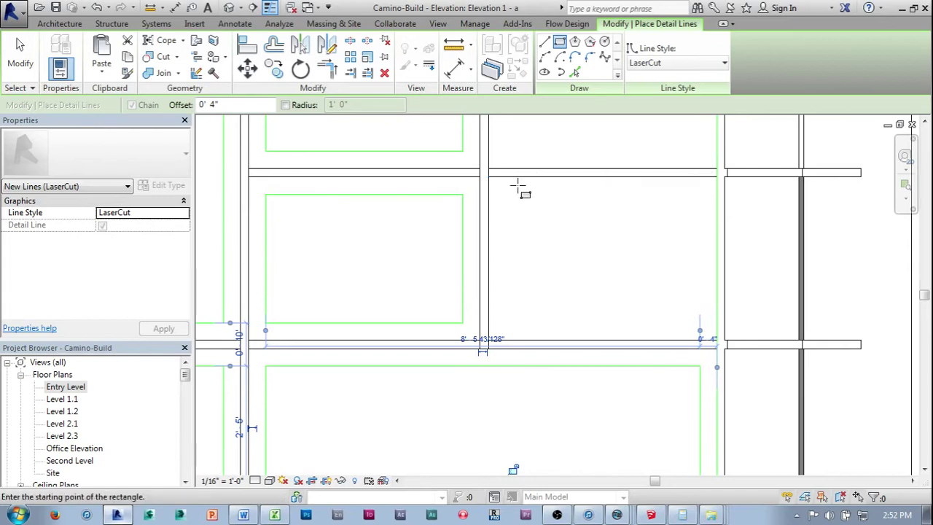
{"action": "left_click", "coordinate": [489, 176]}
{"action": "left_click", "coordinate": [719, 341]}
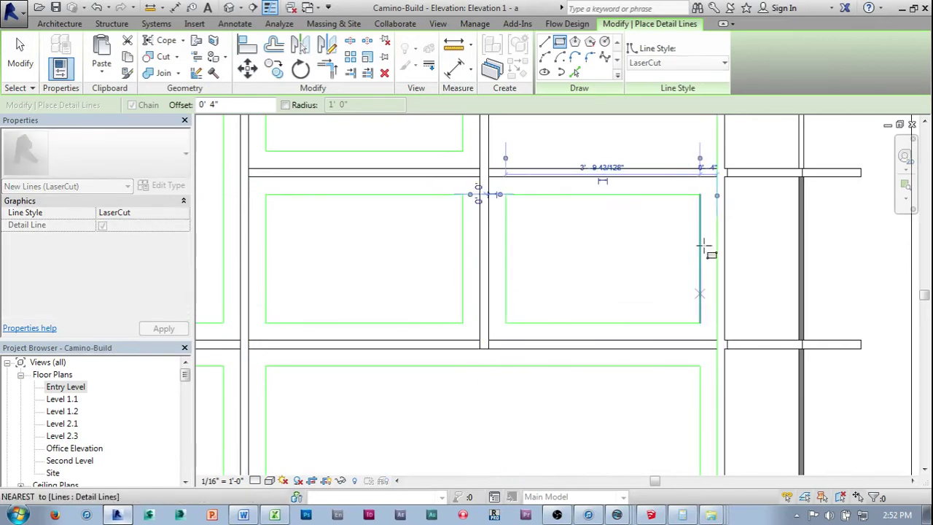
Step: Draw LaserCut rectangles about 3'-9" wide, offset 0' 4" inward, in the third-row and second-row panels of the last column
{"action": "middle_click_drag", "start_coordinate": [708, 246], "coordinate": [669, 355]}
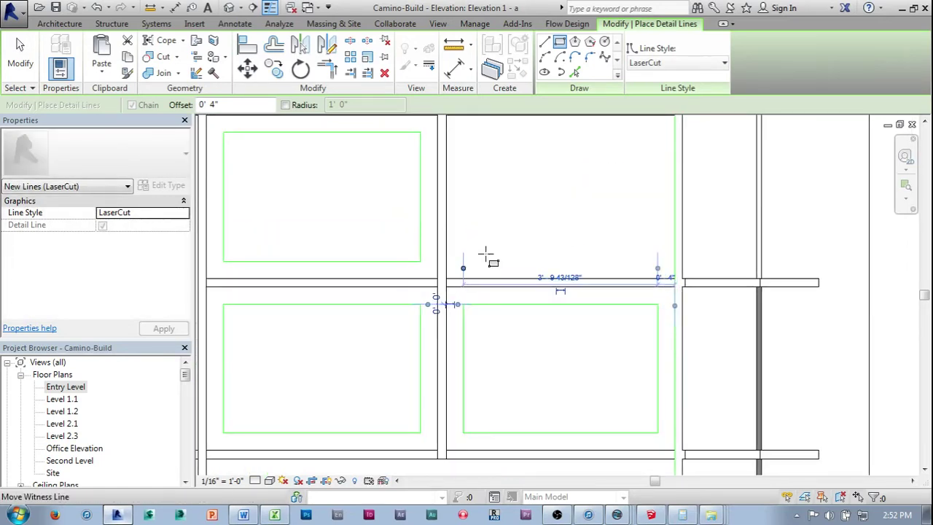
{"action": "left_click", "coordinate": [446, 278]}
{"action": "scroll", "coordinate": [515, 239], "scroll_direction": "down", "scroll_amount": 1}
{"action": "middle_click_drag", "start_coordinate": [515, 239], "coordinate": [465, 318]}
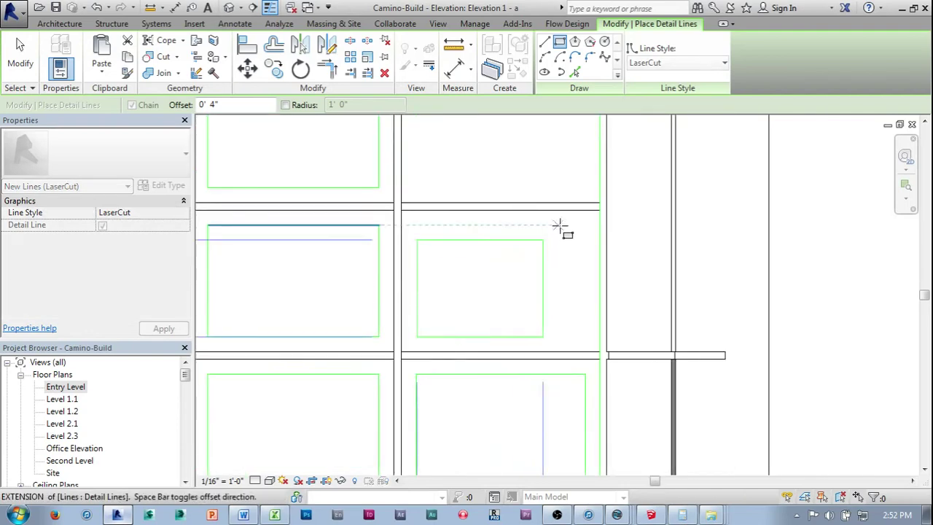
{"action": "left_click", "coordinate": [600, 210]}
{"action": "middle_click_drag", "start_coordinate": [483, 202], "coordinate": [406, 263]}
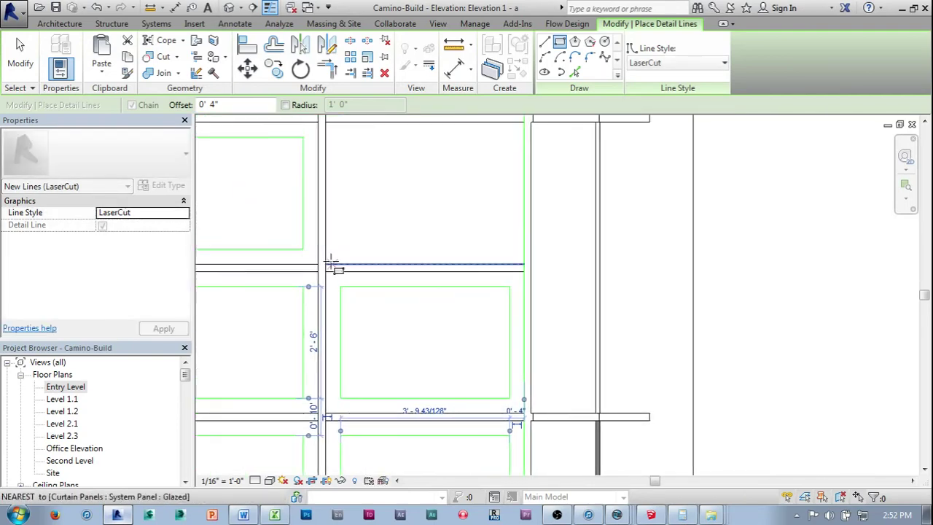
{"action": "left_click", "coordinate": [325, 265]}
{"action": "middle_click_drag", "start_coordinate": [453, 168], "coordinate": [422, 251]}
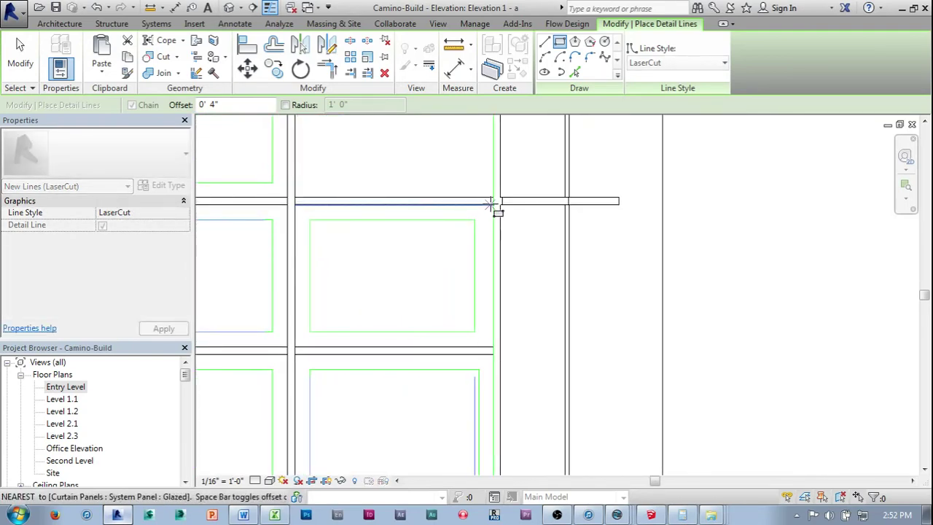
{"action": "left_click", "coordinate": [493, 205]}
Step: Draw a LaserCut rectangle about 2'-5" tall, offset 0' 4" inward, in the last column's top panel and finish drawing detail lines
{"action": "middle_click_drag", "start_coordinate": [331, 170], "coordinate": [329, 250]}
{"action": "left_click", "coordinate": [298, 280]}
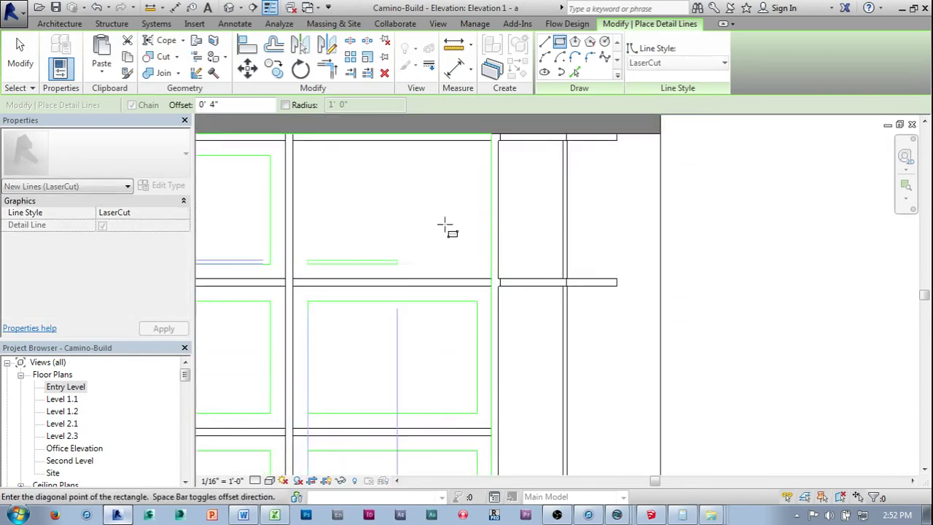
{"action": "left_click", "coordinate": [493, 142]}
{"action": "scroll", "coordinate": [435, 203], "scroll_direction": "down", "scroll_amount": 1}
{"action": "scroll", "coordinate": [434, 203], "scroll_direction": "down", "scroll_amount": 1}
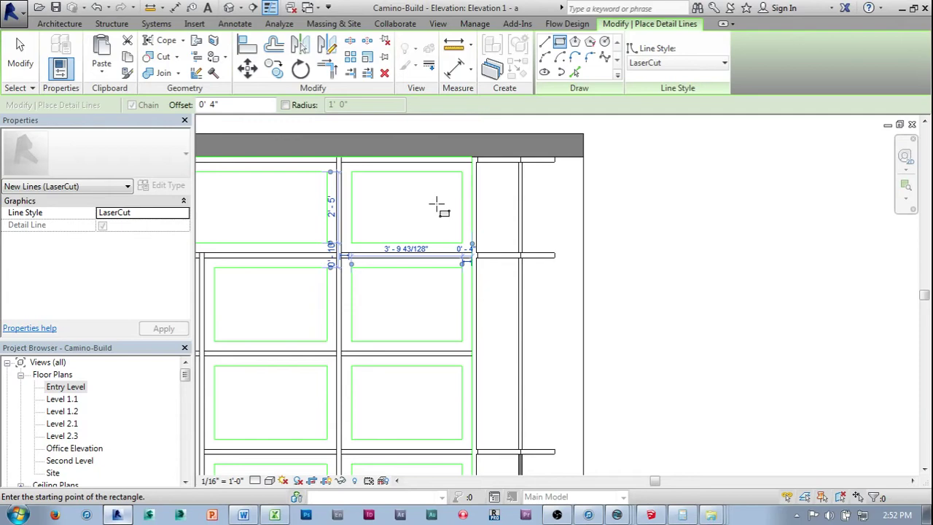
{"action": "key", "text": "Escape"}
Step: Review the whole curtain wall elevation to check that every panel has its inset LaserCut rectangle
{"action": "scroll", "coordinate": [648, 229], "scroll_direction": "down", "scroll_amount": 5}
{"action": "middle_click_drag", "start_coordinate": [653, 239], "coordinate": [783, 234]}
{"action": "scroll", "coordinate": [736, 237], "scroll_direction": "down", "scroll_amount": 3}
{"action": "scroll", "coordinate": [626, 254], "scroll_direction": "up", "scroll_amount": 1}
{"action": "middle_click_drag", "start_coordinate": [563, 250], "coordinate": [556, 281]}
{"action": "middle_click_drag", "start_coordinate": [624, 282], "coordinate": [624, 272]}
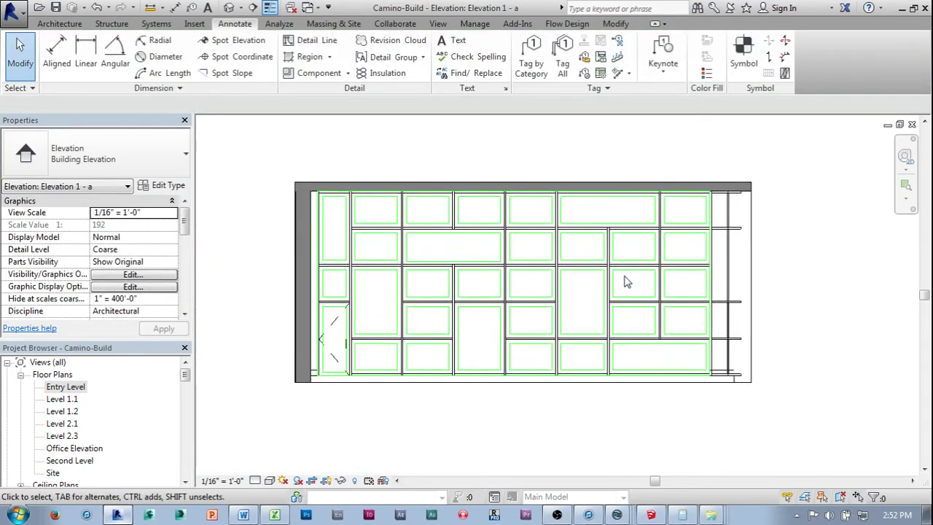
{"action": "middle_click_drag", "start_coordinate": [806, 331], "coordinate": [793, 335]}
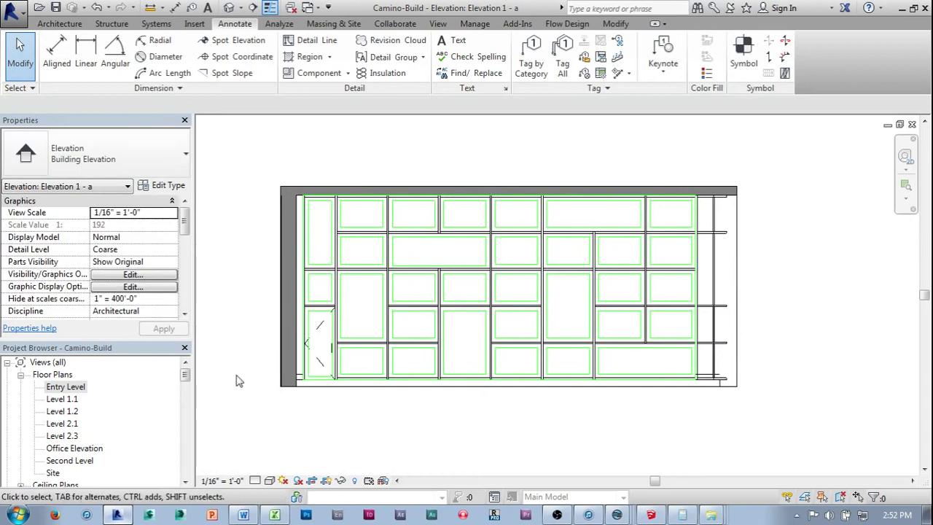
Step: Rename the Elevation 1 - a view to "zz-stage laser 1"
{"action": "left_click_drag", "start_coordinate": [186, 377], "coordinate": [195, 446]}
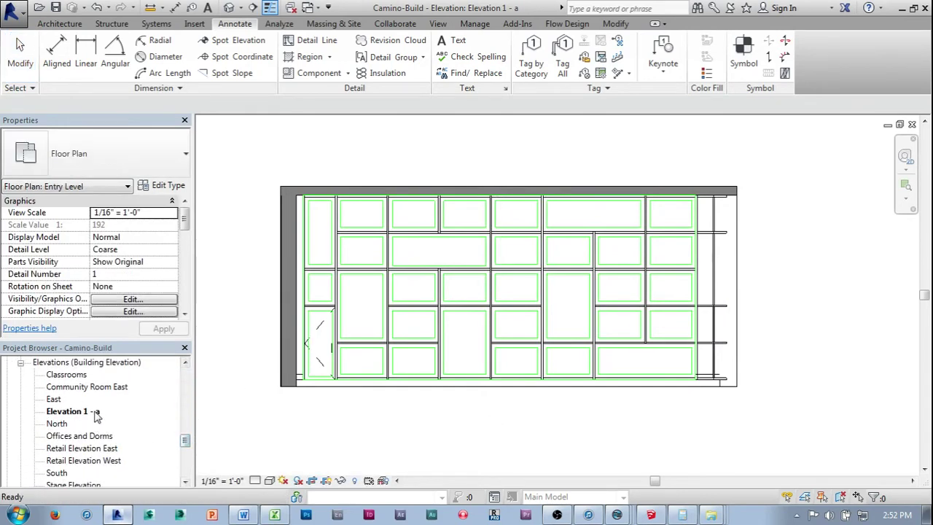
{"action": "right_click", "coordinate": [72, 412]}
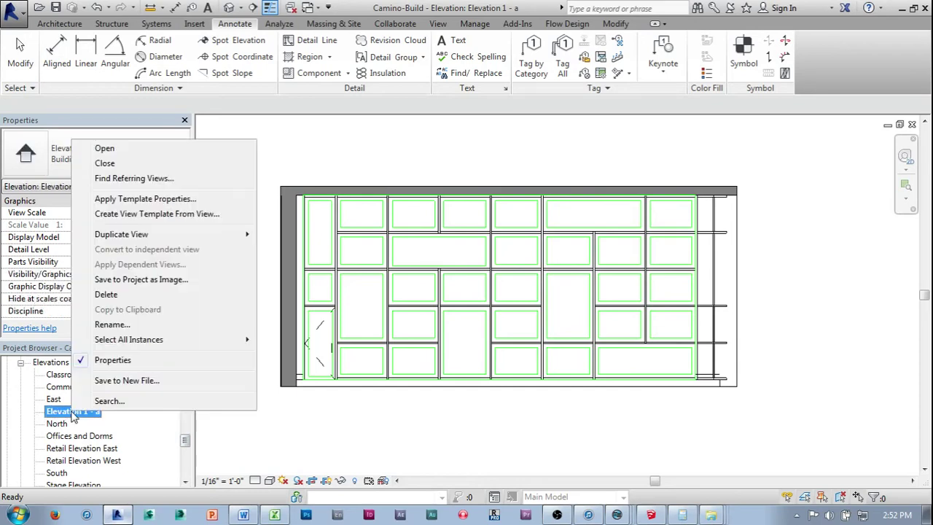
{"action": "left_click", "coordinate": [111, 325]}
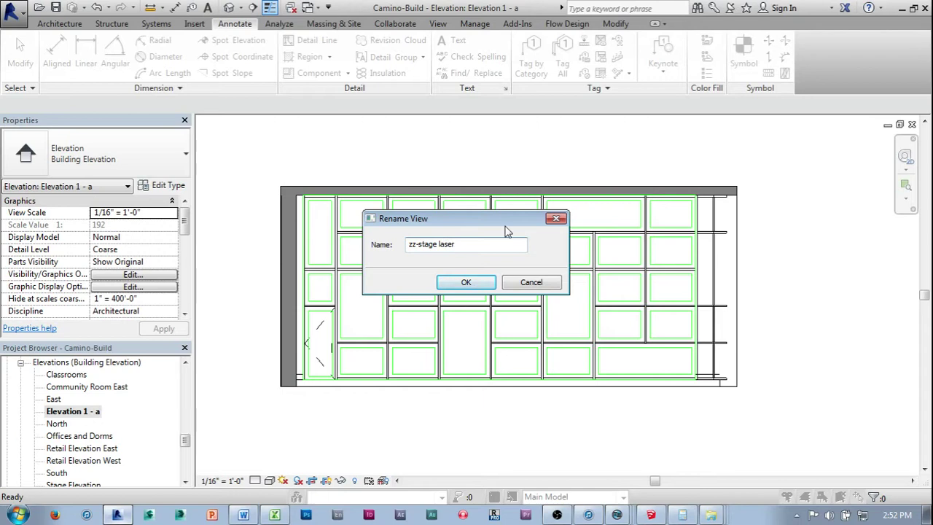
{"action": "key", "text": "Return"}
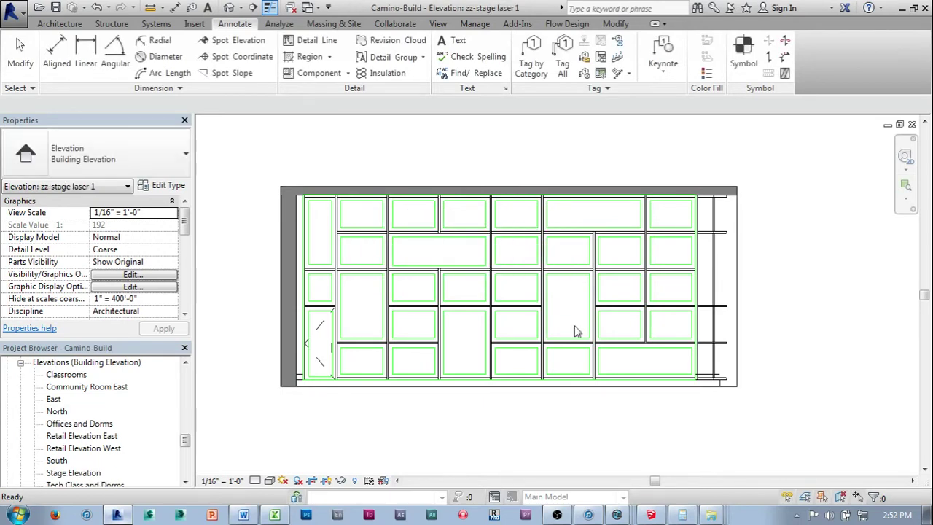
Step: Create a new sheet with the LaserPage titleblock, dismissing the project save reminder
{"action": "left_click_drag", "start_coordinate": [183, 440], "coordinate": [186, 454]}
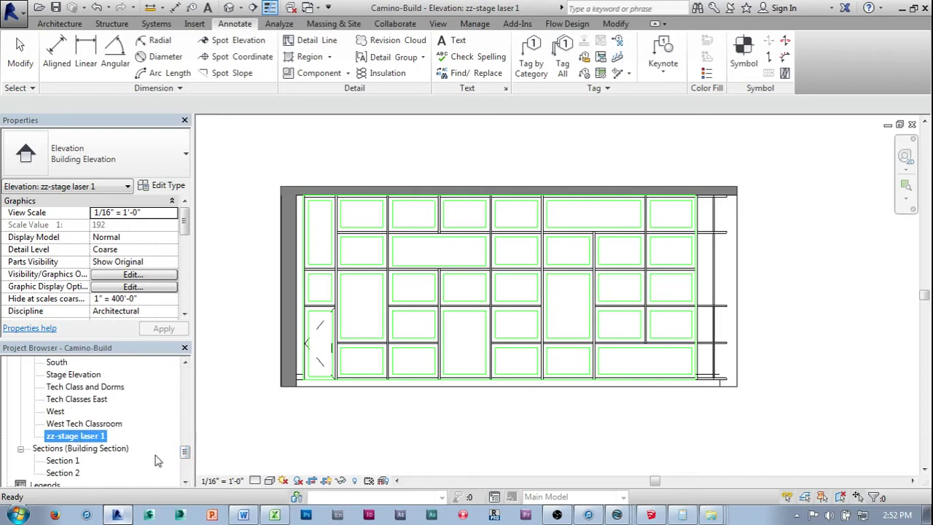
{"action": "mouse_move", "coordinate": [185, 452]}
{"action": "left_mouse_down"}
{"action": "mouse_move", "coordinate": [186, 439]}
{"action": "mouse_move", "coordinate": [185, 464]}
{"action": "left_mouse_up"}
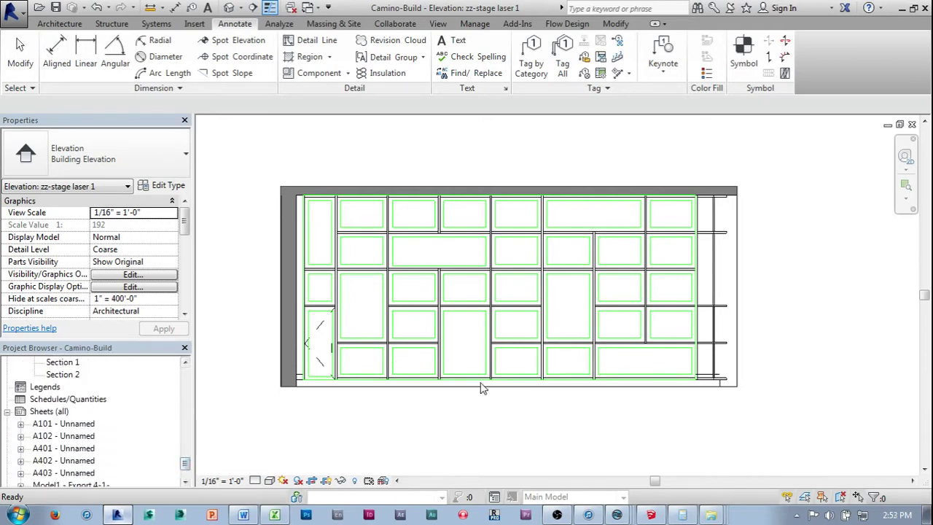
{"action": "mouse_move", "coordinate": [548, 416]}
{"action": "middle_mouse_down"}
{"action": "mouse_move", "coordinate": [564, 419]}
{"action": "mouse_move", "coordinate": [557, 412]}
{"action": "middle_mouse_up"}
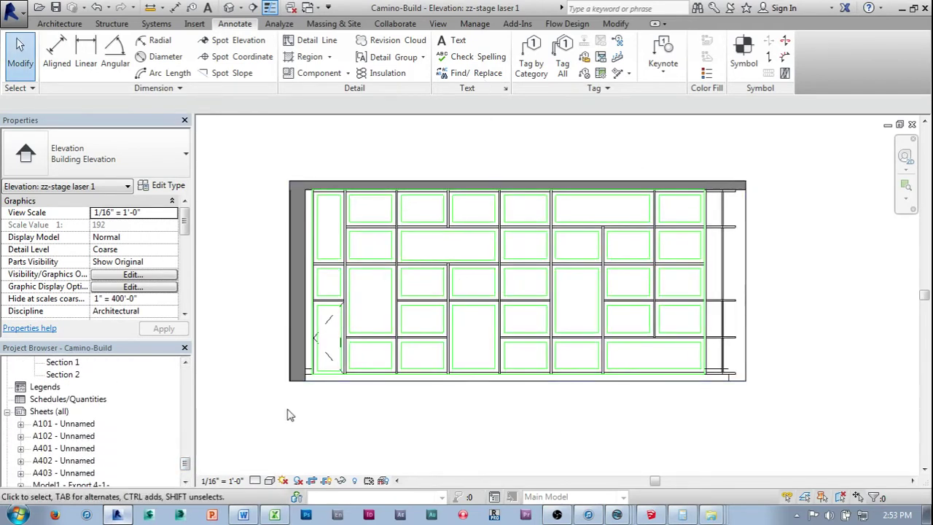
{"action": "right_click", "coordinate": [46, 413]}
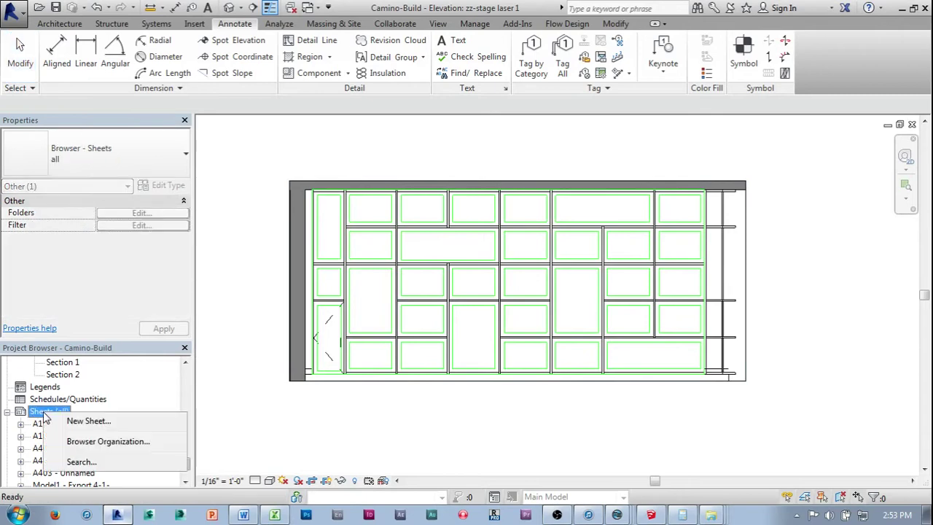
{"action": "left_click", "coordinate": [82, 422]}
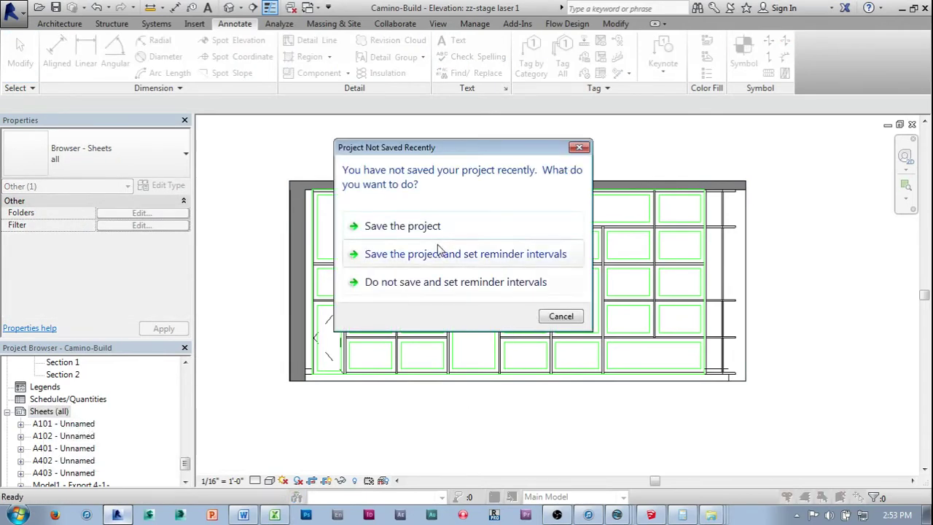
{"action": "left_click", "coordinate": [562, 316]}
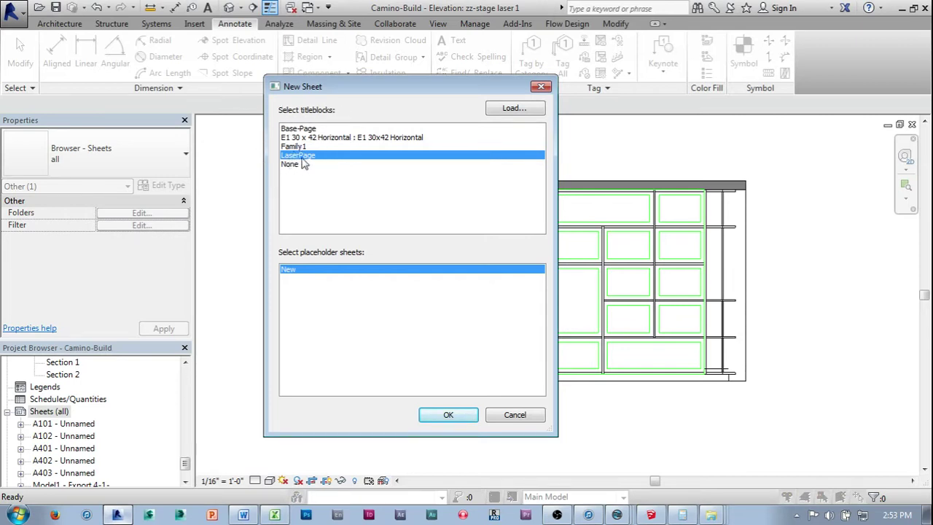
{"action": "left_click", "coordinate": [449, 415]}
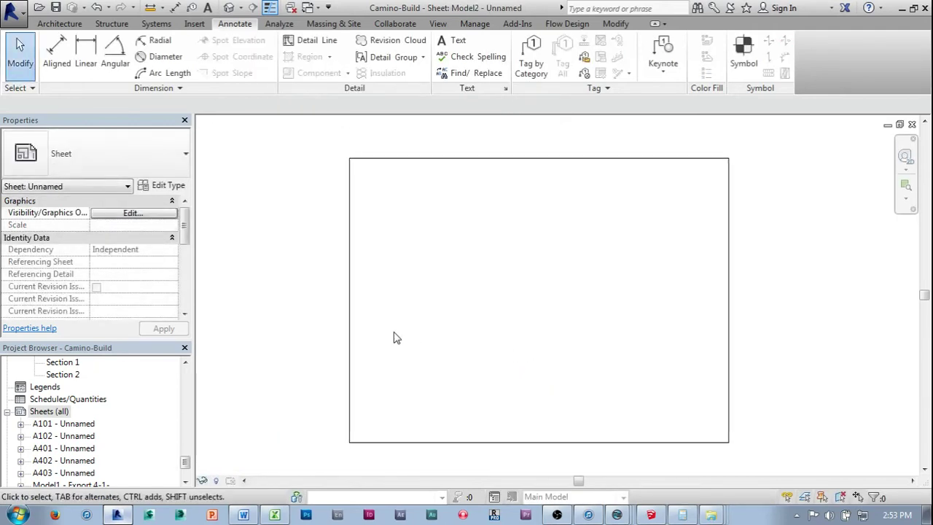
Step: Place the zz-stage laser 1 elevation in the upper-left corner of the new laser sheet
{"action": "mouse_move", "coordinate": [191, 463]}
{"action": "left_mouse_down"}
{"action": "mouse_move", "coordinate": [191, 440]}
{"action": "mouse_move", "coordinate": [185, 450]}
{"action": "left_mouse_up"}
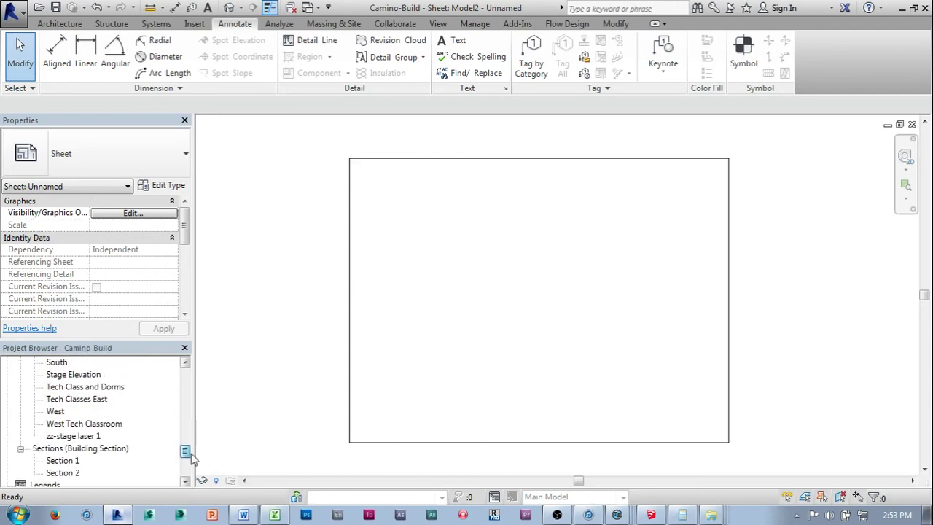
{"action": "left_click", "coordinate": [73, 437]}
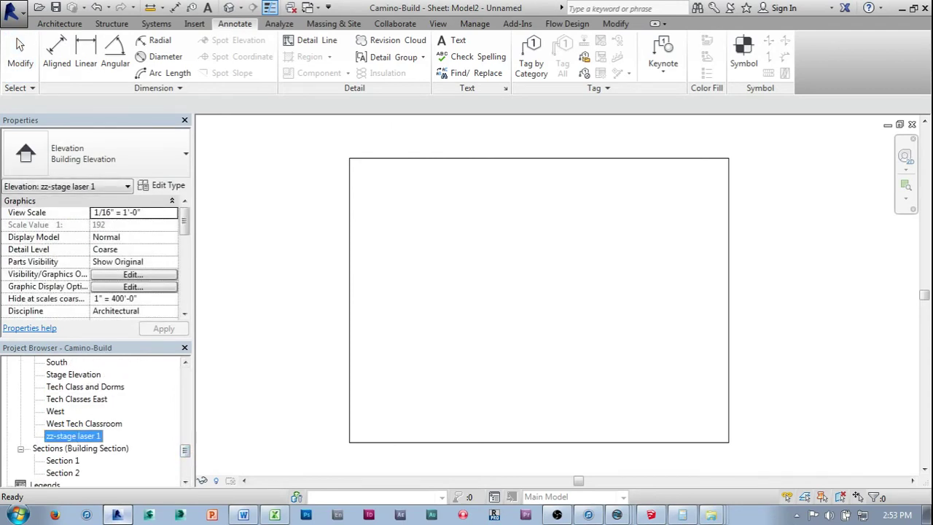
{"action": "left_click_drag", "start_coordinate": [419, 190], "coordinate": [415, 191]}
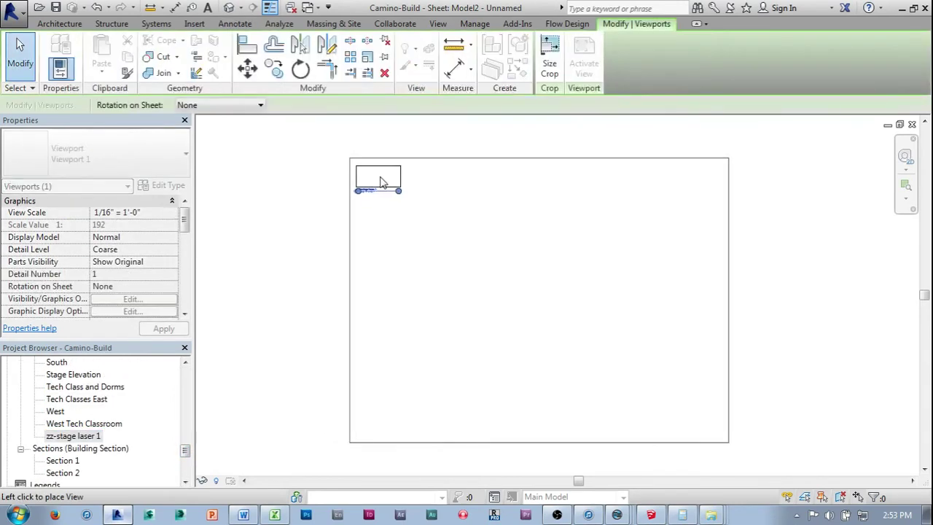
{"action": "middle_click_drag", "start_coordinate": [386, 186], "coordinate": [417, 296]}
{"action": "scroll", "coordinate": [388, 199], "scroll_direction": "up", "scroll_amount": 4}
{"action": "scroll", "coordinate": [389, 200], "scroll_direction": "up", "scroll_amount": 5}
{"action": "left_click", "coordinate": [410, 264]}
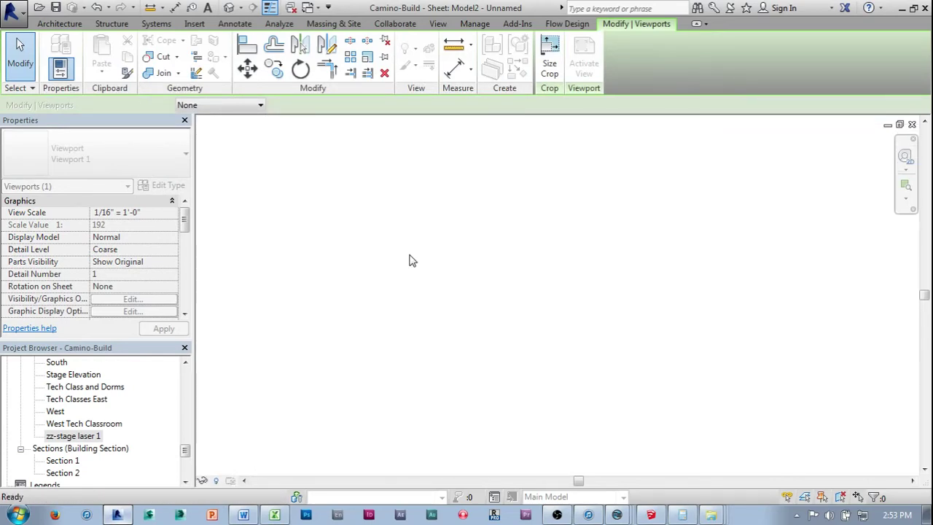
{"action": "scroll", "coordinate": [413, 281], "scroll_direction": "up", "scroll_amount": 5}
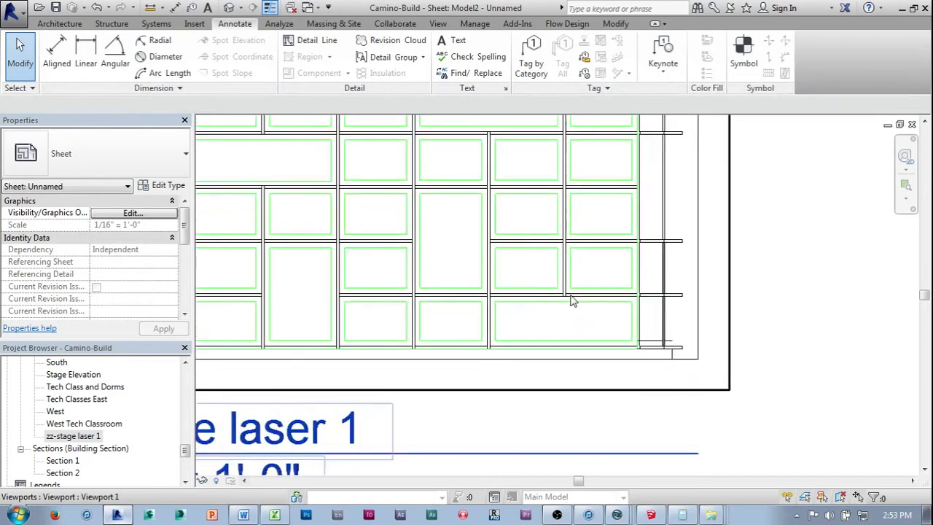
{"action": "scroll", "coordinate": [538, 274], "scroll_direction": "down", "scroll_amount": 4}
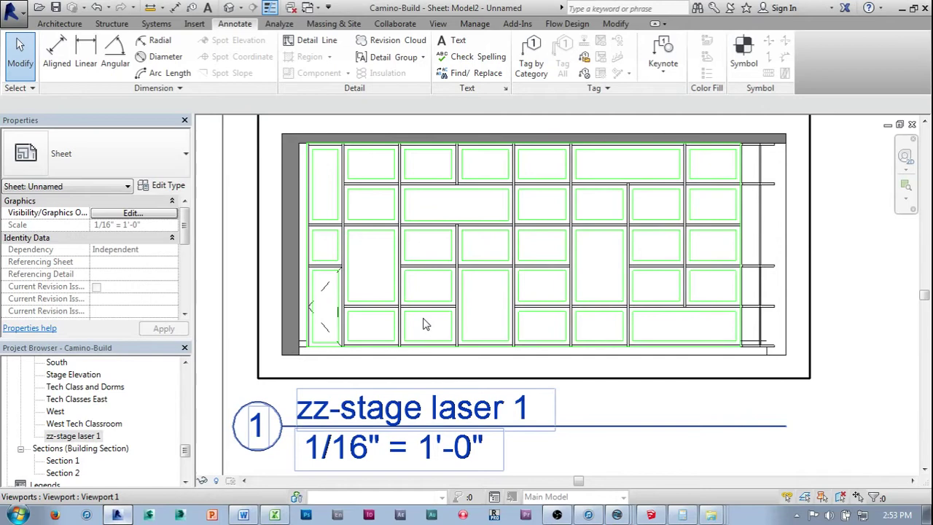
{"action": "scroll", "coordinate": [427, 324], "scroll_direction": "down", "scroll_amount": 5}
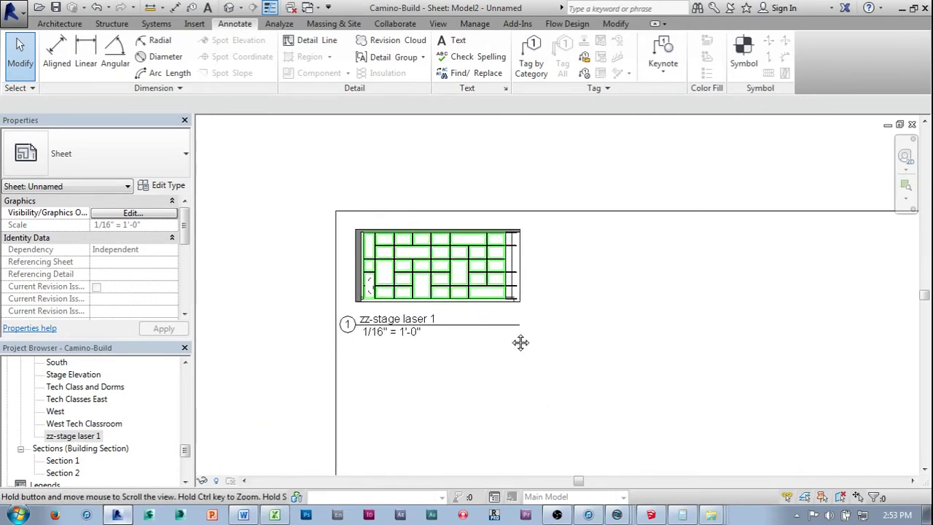
{"action": "middle_click_drag", "start_coordinate": [521, 343], "coordinate": [504, 327]}
{"action": "middle_click_drag", "start_coordinate": [262, 244], "coordinate": [247, 248]}
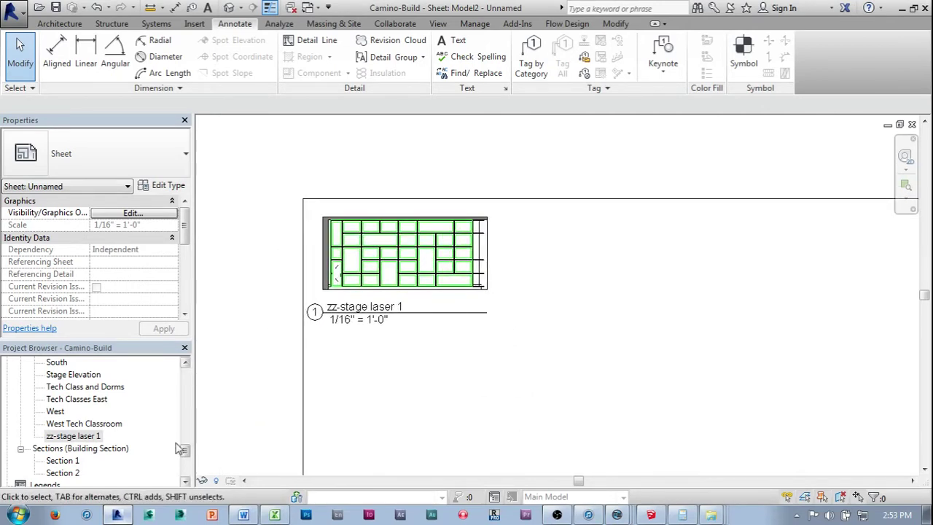
Step: Place a building elevation in the Entry Level floor plan, facing the 800 SF Class Room's angled curtain wall beside the Exterior Stage
{"action": "left_click_drag", "start_coordinate": [186, 453], "coordinate": [186, 381]}
{"action": "double_click", "coordinate": [69, 376]}
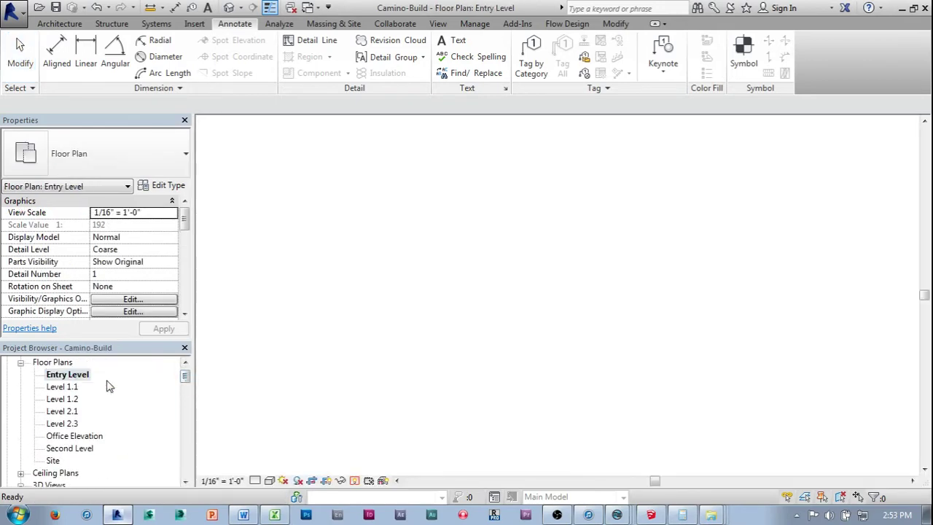
{"action": "middle_click_drag", "start_coordinate": [608, 356], "coordinate": [641, 221]}
{"action": "scroll", "coordinate": [635, 248], "scroll_direction": "down", "scroll_amount": 2}
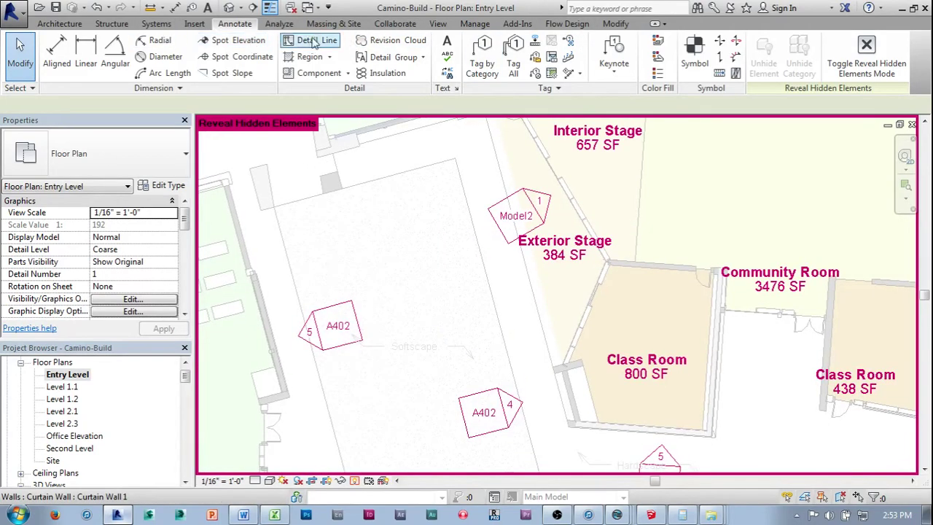
{"action": "left_click", "coordinate": [438, 24]}
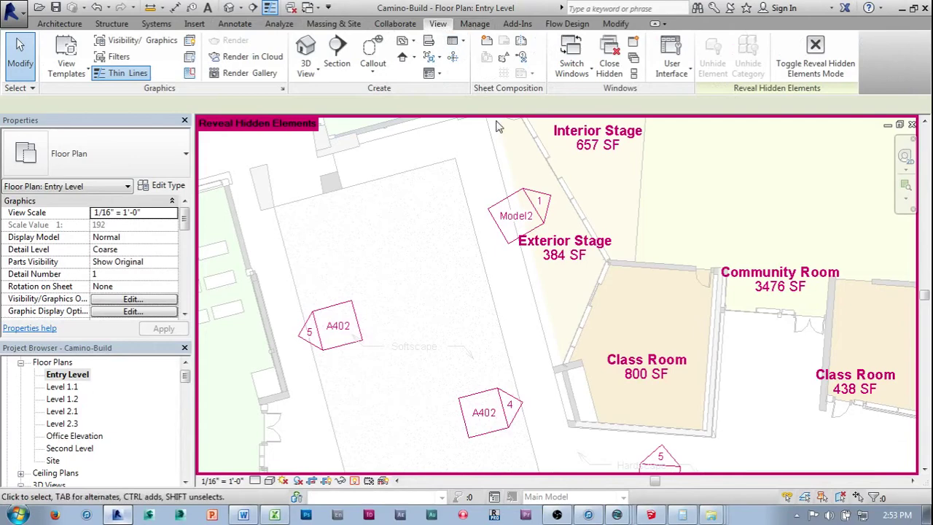
{"action": "left_click", "coordinate": [403, 60]}
{"action": "scroll", "coordinate": [561, 306], "scroll_direction": "up", "scroll_amount": 2}
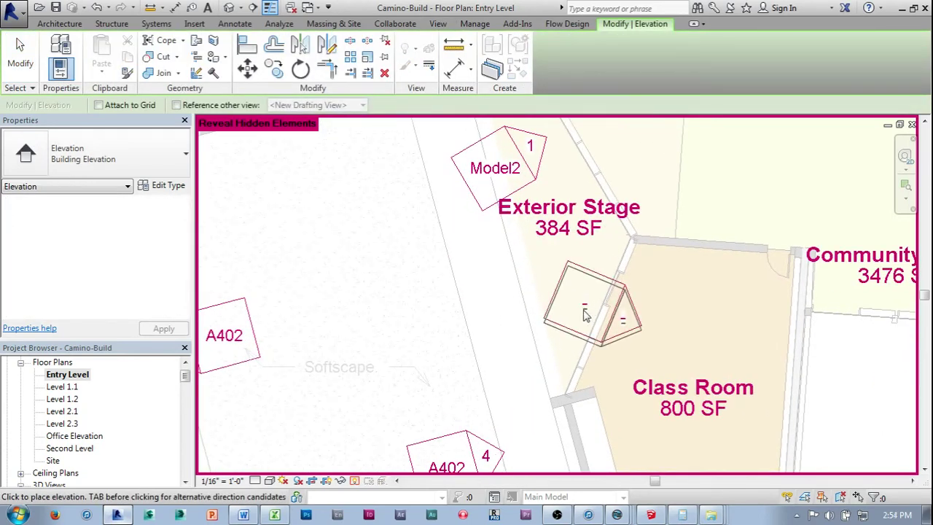
{"action": "left_click", "coordinate": [553, 306]}
{"action": "key", "text": "Escape"}
Step: Move the new elevation marker away from the curtain wall and extend its view line to the wall's lower end
{"action": "left_click", "coordinate": [543, 294]}
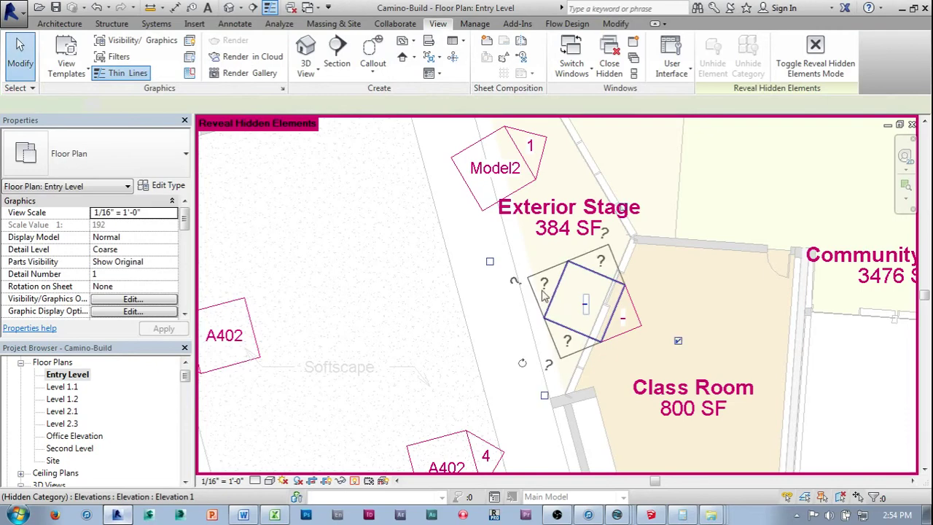
{"action": "left_click_drag", "start_coordinate": [543, 292], "coordinate": [498, 275]}
{"action": "left_click", "coordinate": [583, 313]}
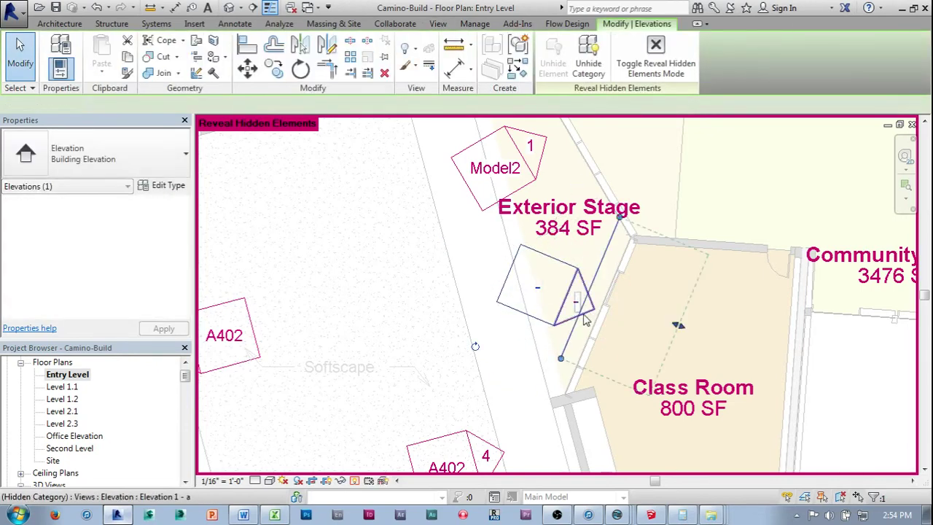
{"action": "left_click_drag", "start_coordinate": [561, 358], "coordinate": [544, 397]}
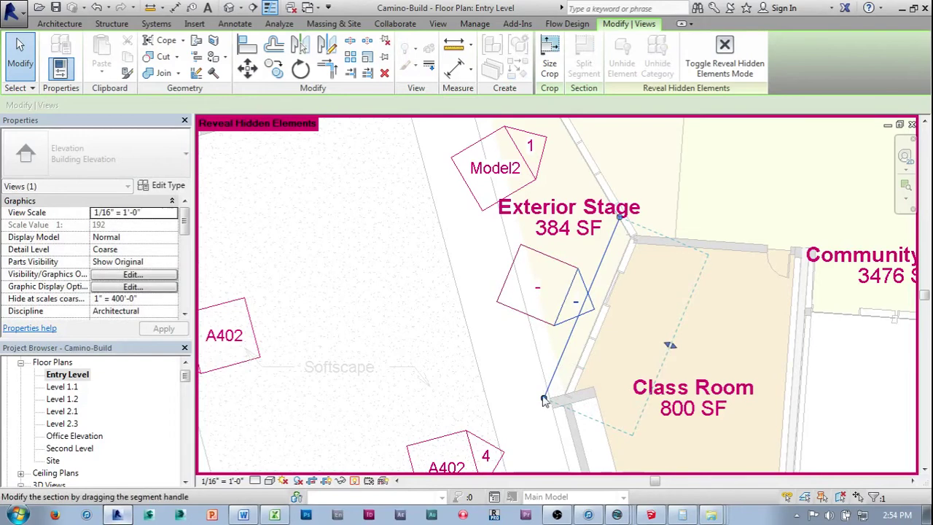
Step: Open the new elevation and extend its crop region upward to include the top of the curtain wall and roof edge
{"action": "double_click", "coordinate": [571, 328]}
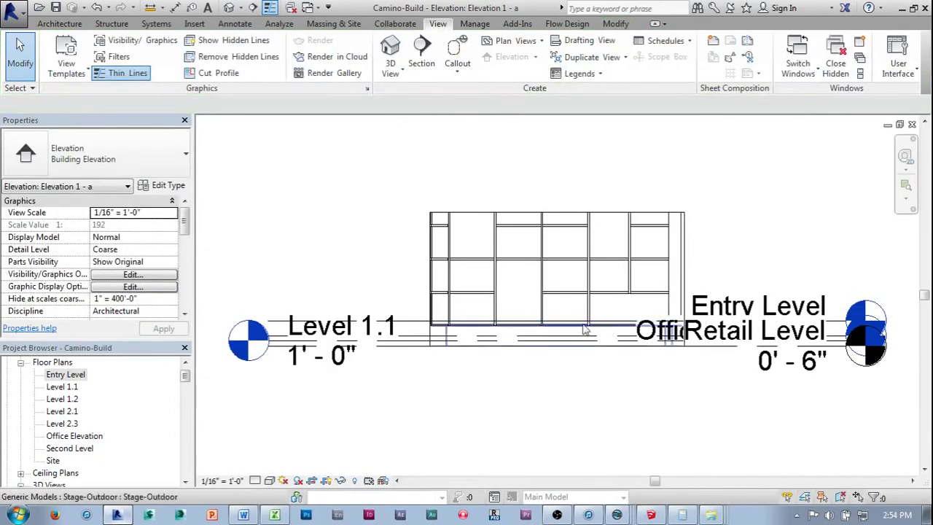
{"action": "left_click", "coordinate": [543, 275]}
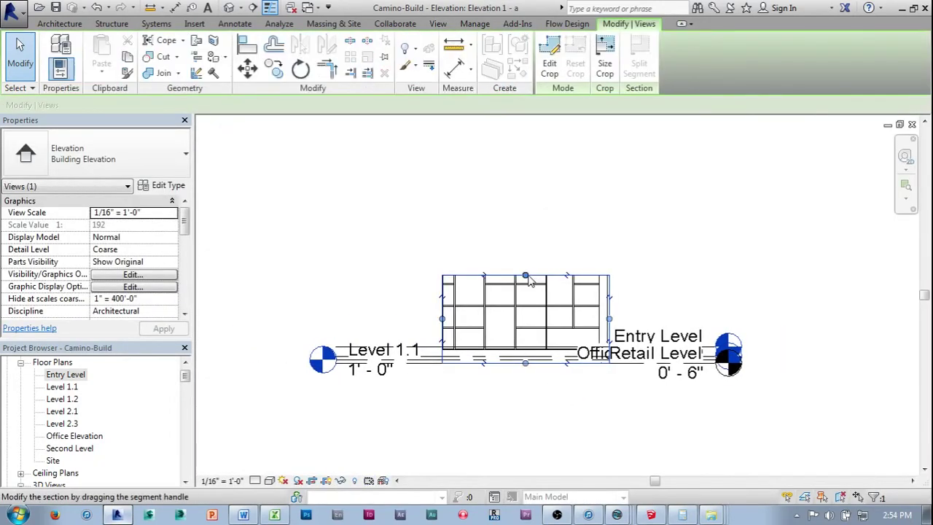
{"action": "left_click_drag", "start_coordinate": [530, 275], "coordinate": [527, 236]}
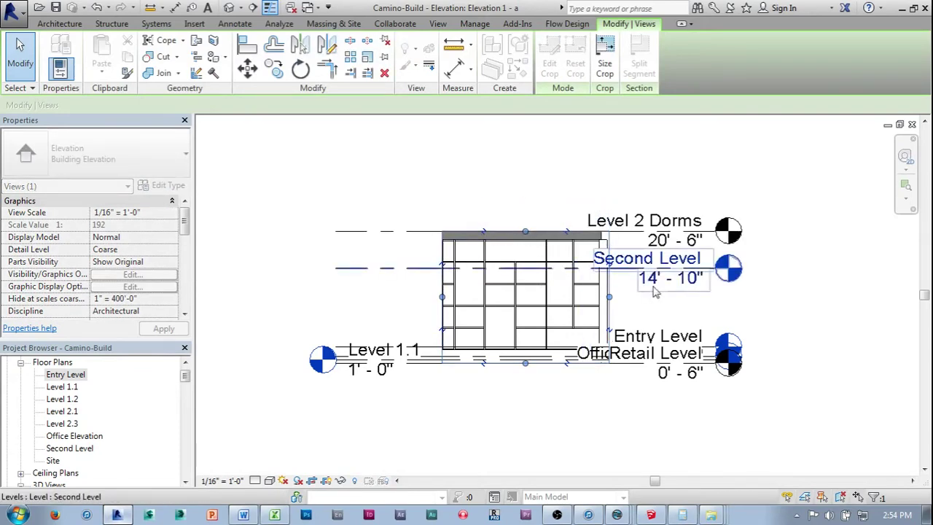
Step: Hide the whole Levels category in the Elevation 1 - a view
{"action": "left_click", "coordinate": [766, 323]}
{"action": "right_click", "coordinate": [696, 276]}
{"action": "mouse_move", "coordinate": [727, 275]}
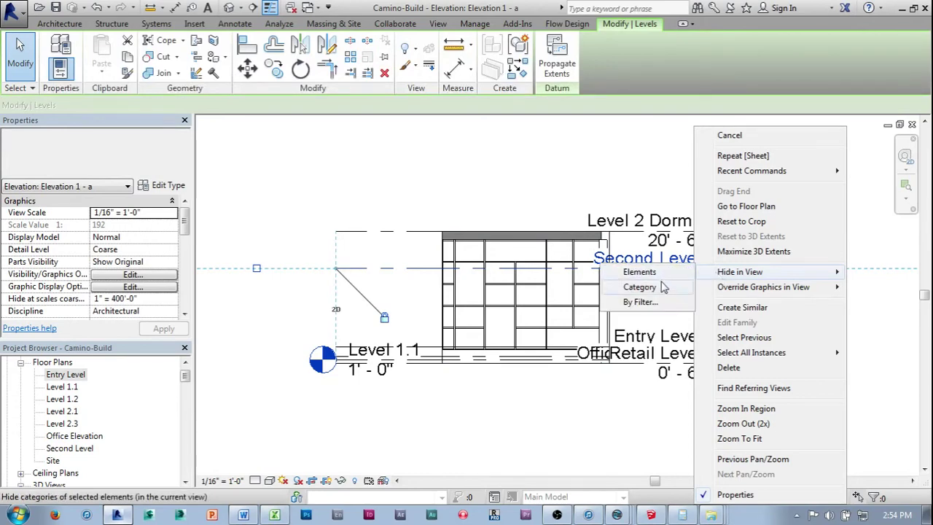
{"action": "left_click", "coordinate": [640, 287]}
{"action": "scroll", "coordinate": [663, 323], "scroll_direction": "up", "scroll_amount": 1}
{"action": "middle_click_drag", "start_coordinate": [690, 331], "coordinate": [777, 319]}
{"action": "scroll", "coordinate": [777, 319], "scroll_direction": "up", "scroll_amount": 2}
{"action": "middle_click_drag", "start_coordinate": [745, 316], "coordinate": [740, 335]}
Step: Rename the Elevation 1 - a view to "zz stage laser 2"
{"action": "left_click_drag", "start_coordinate": [187, 374], "coordinate": [185, 441]}
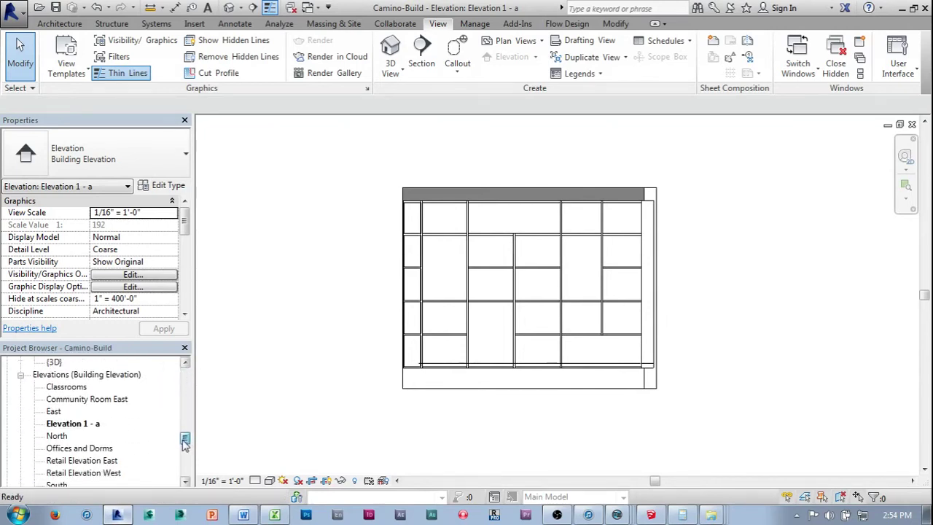
{"action": "right_click", "coordinate": [72, 423]}
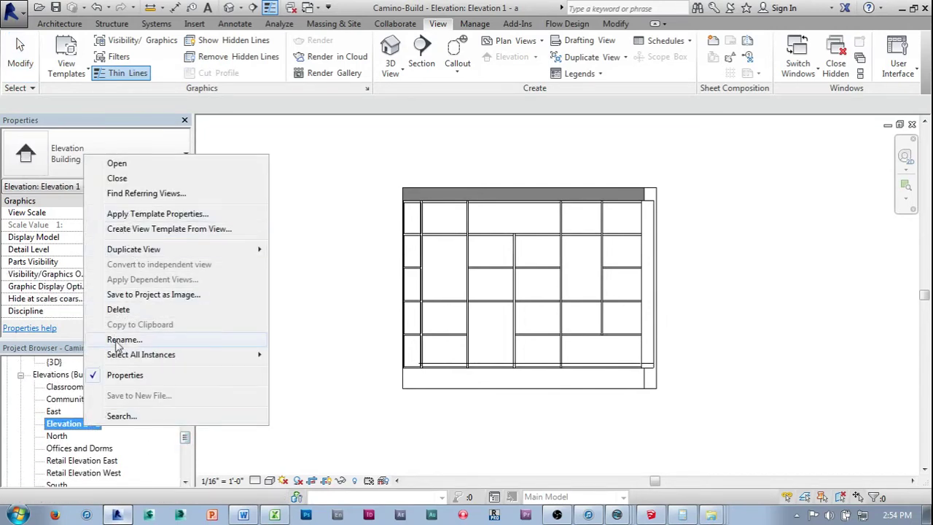
{"action": "left_click", "coordinate": [118, 340]}
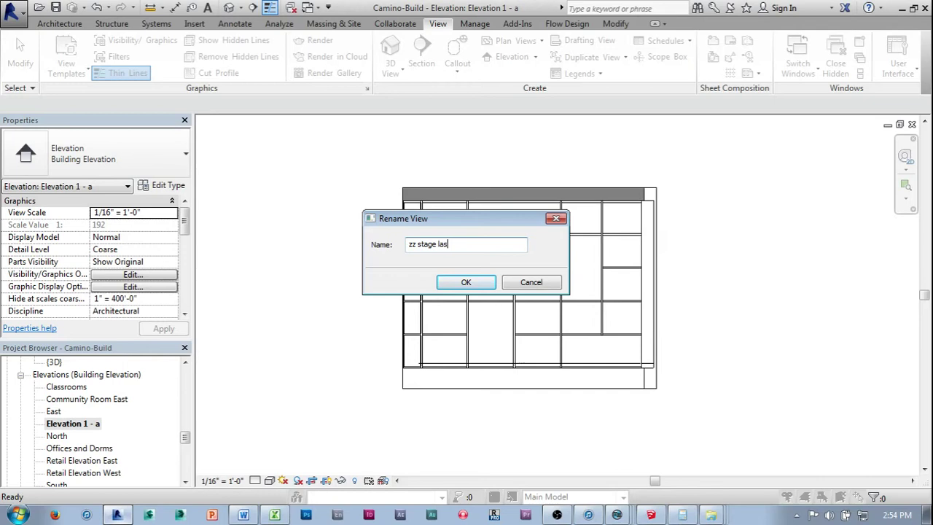
{"action": "type", "text": "zz stage laser 2"}
{"action": "key", "text": "Return"}
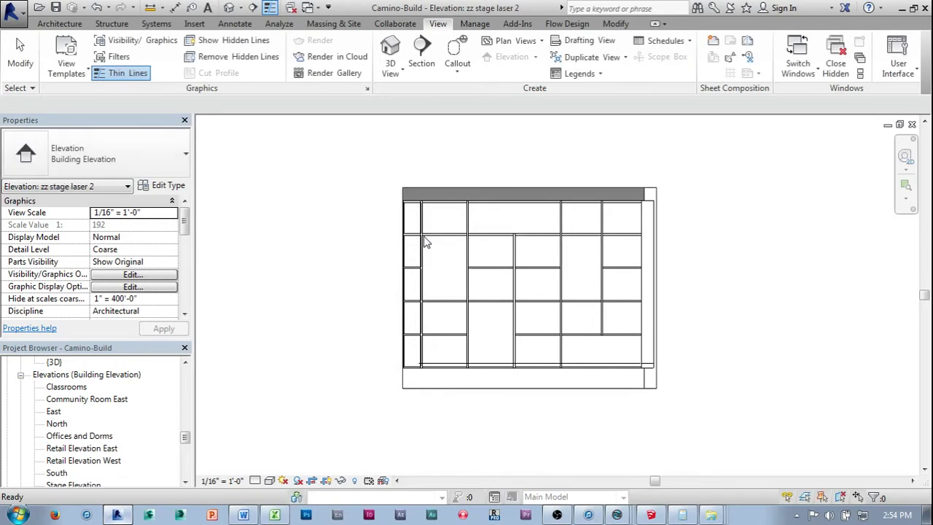
Step: Open sheet Model2 and place the zz stage laser 2 elevation beside zz-stage laser 1, with the two views aligned horizontally
{"action": "left_click_drag", "start_coordinate": [188, 442], "coordinate": [202, 473]}
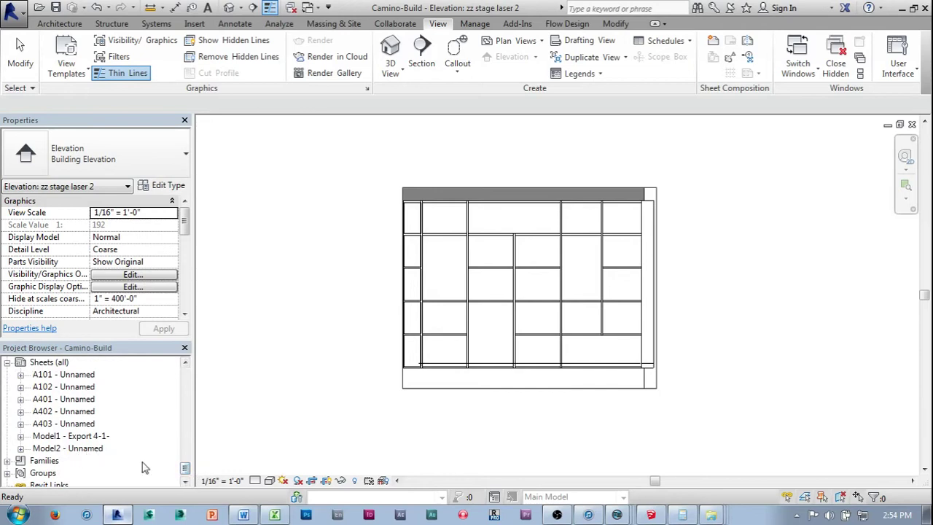
{"action": "double_click", "coordinate": [74, 448]}
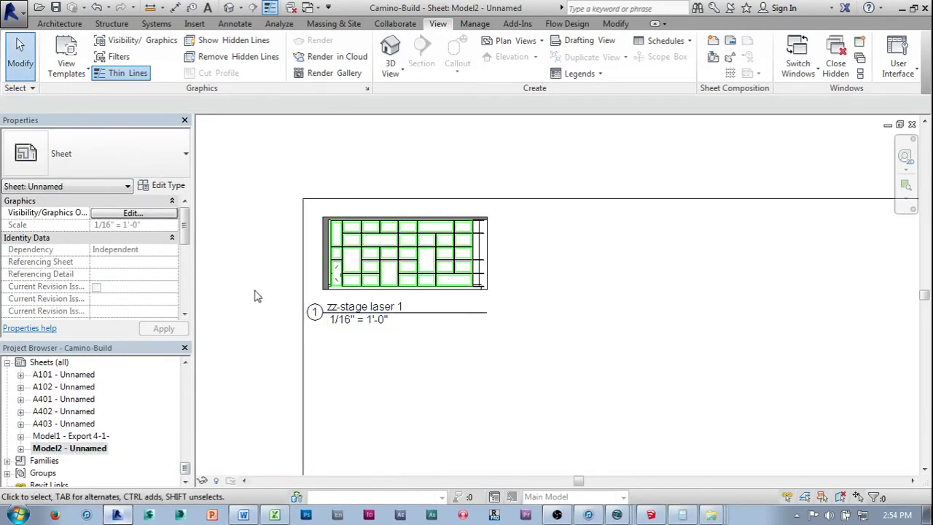
{"action": "left_click_drag", "start_coordinate": [184, 470], "coordinate": [184, 447]}
{"action": "left_click_drag", "start_coordinate": [81, 452], "coordinate": [594, 325]}
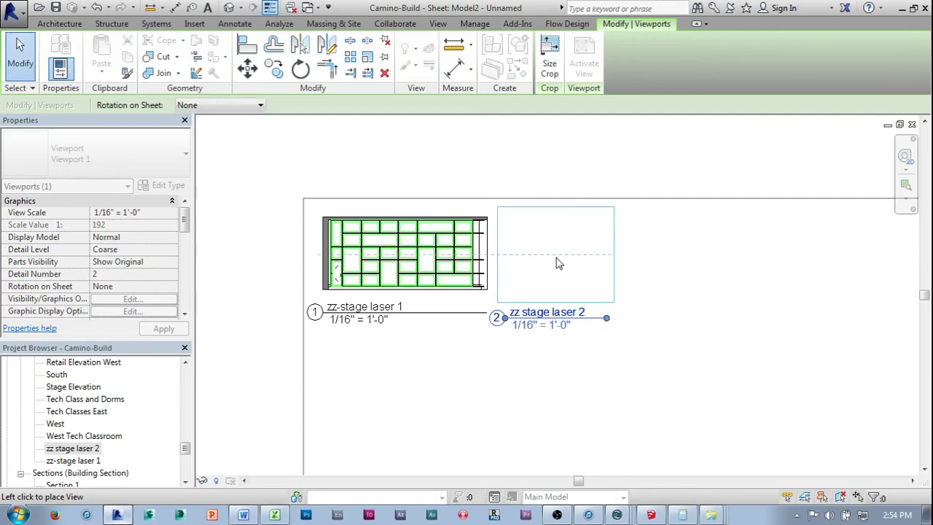
{"action": "left_click", "coordinate": [554, 264]}
{"action": "left_click", "coordinate": [652, 367]}
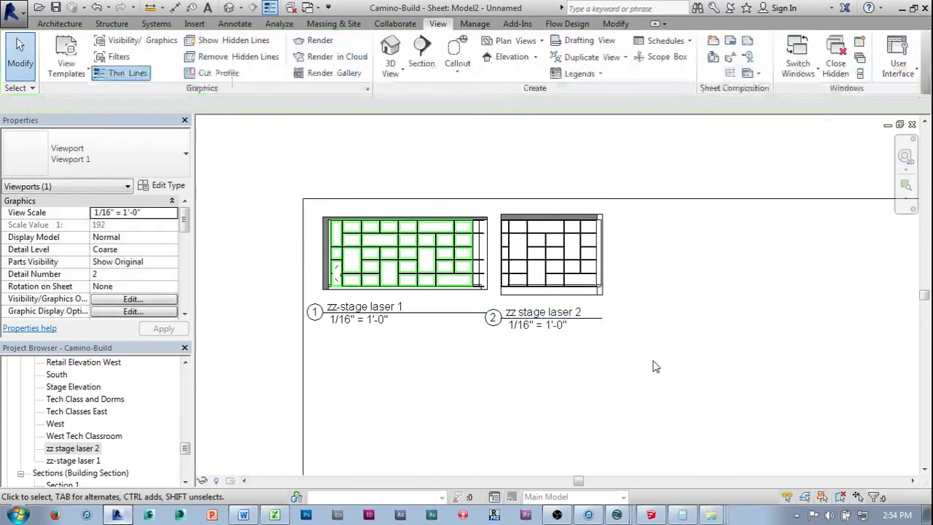
{"action": "scroll", "coordinate": [559, 265], "scroll_direction": "up", "scroll_amount": 4}
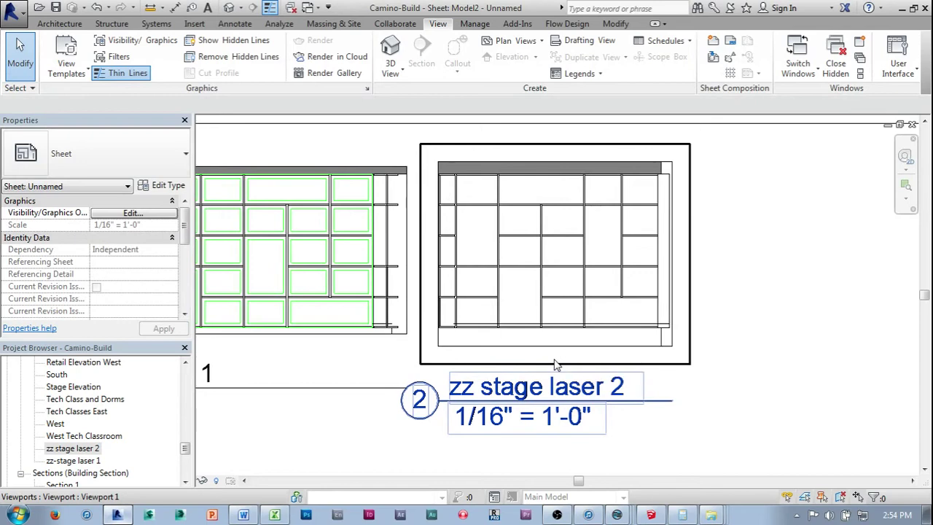
{"action": "scroll", "coordinate": [737, 373], "scroll_direction": "down", "scroll_amount": 3}
{"action": "scroll", "coordinate": [740, 372], "scroll_direction": "down", "scroll_amount": 5}
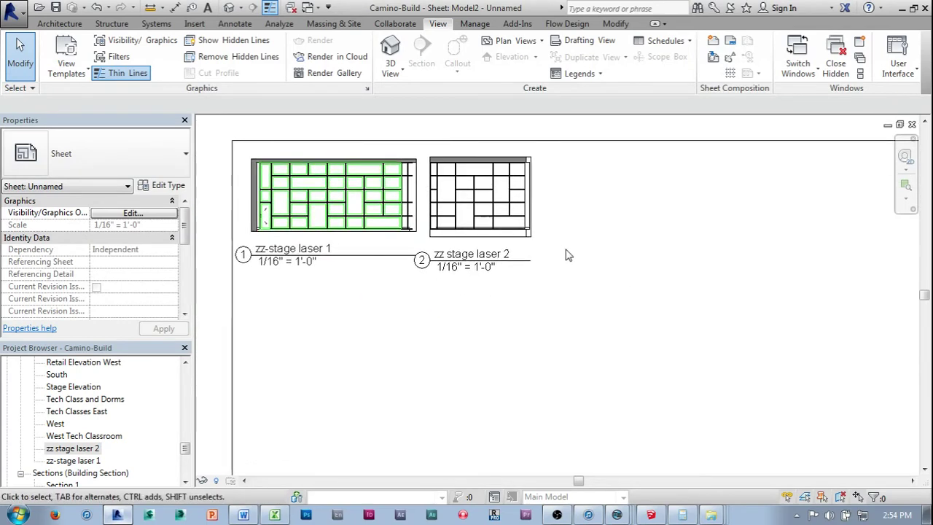
{"action": "scroll", "coordinate": [466, 211], "scroll_direction": "down", "scroll_amount": 3}
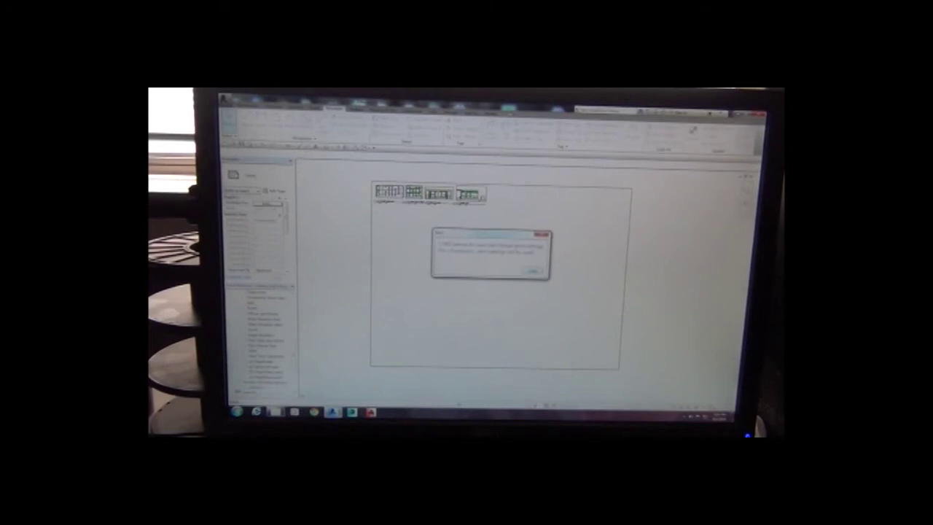
Step: Dismiss the print message, open the laser printer's properties, select the green colour's laser settings and accept them
{"action": "left_click", "coordinate": [538, 273]}
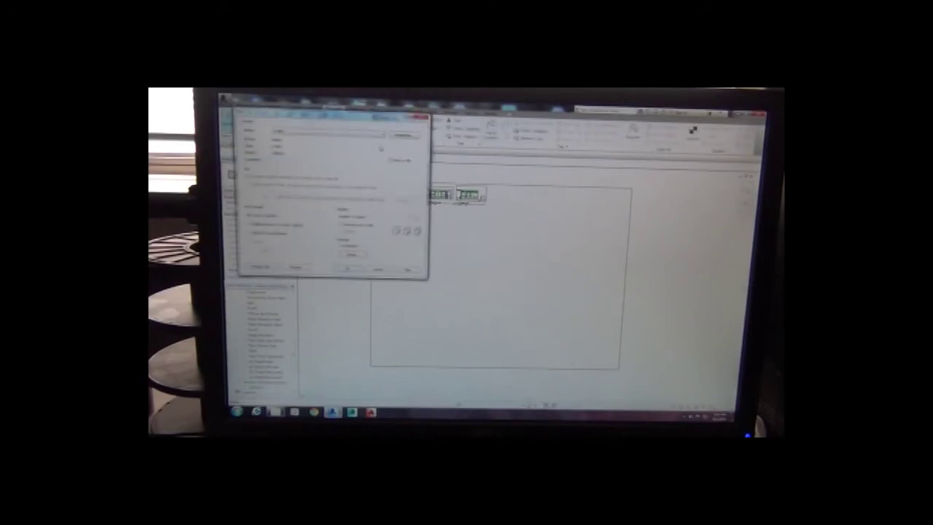
{"action": "left_click", "coordinate": [410, 138]}
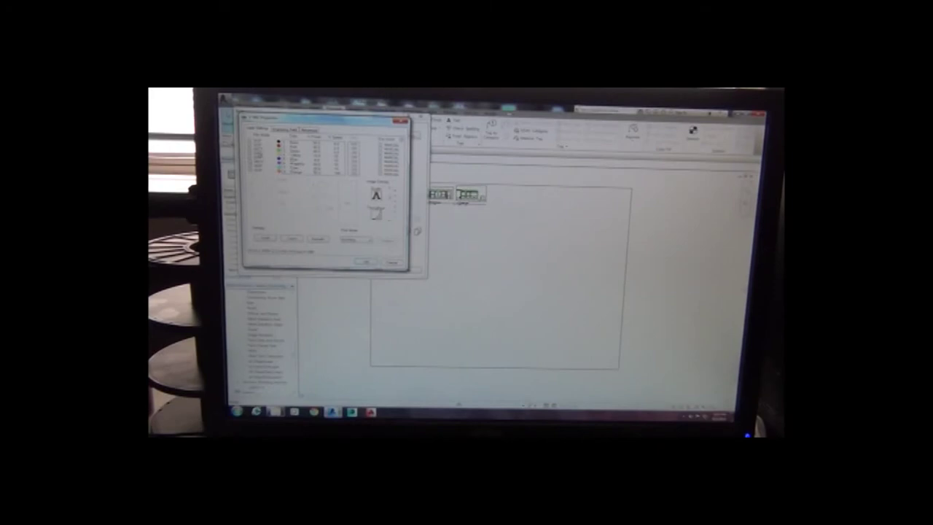
{"action": "left_click", "coordinate": [295, 153]}
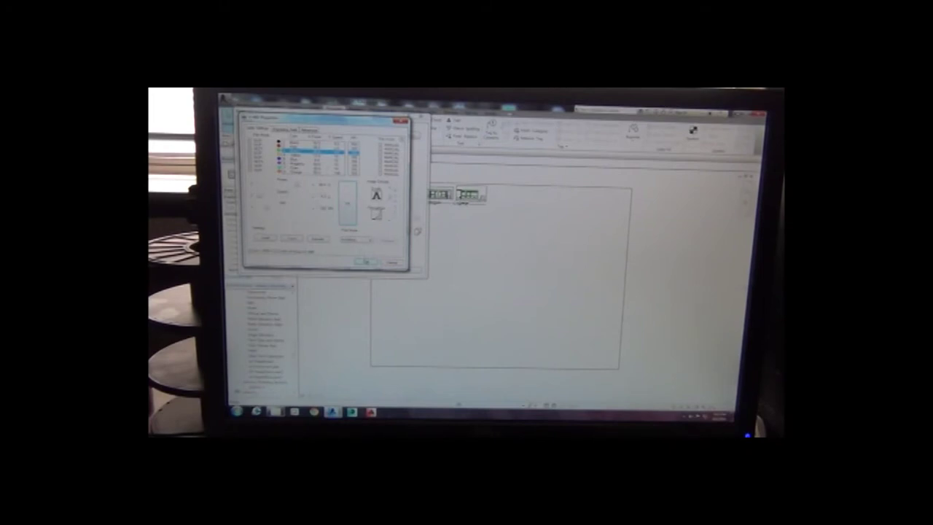
{"action": "left_click", "coordinate": [367, 262]}
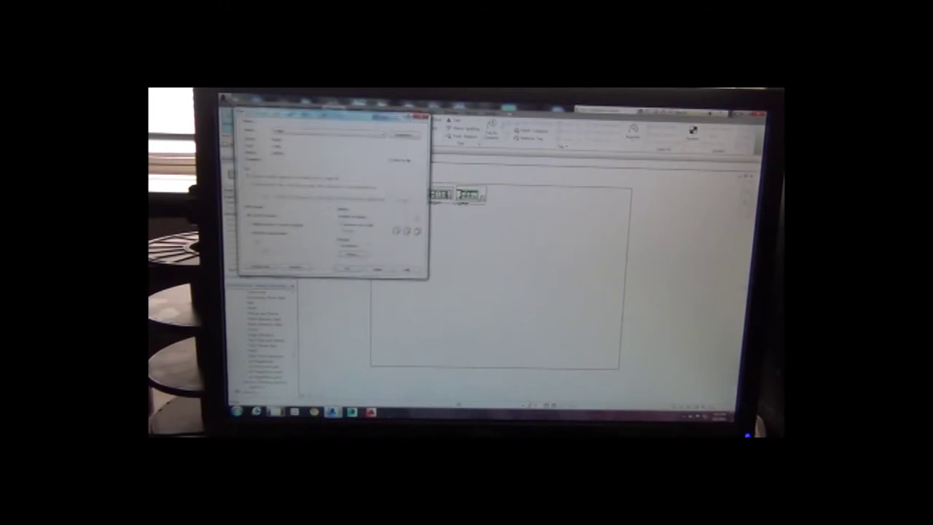
Step: Open the print setup for the laser sheet
{"action": "left_click", "coordinate": [353, 255]}
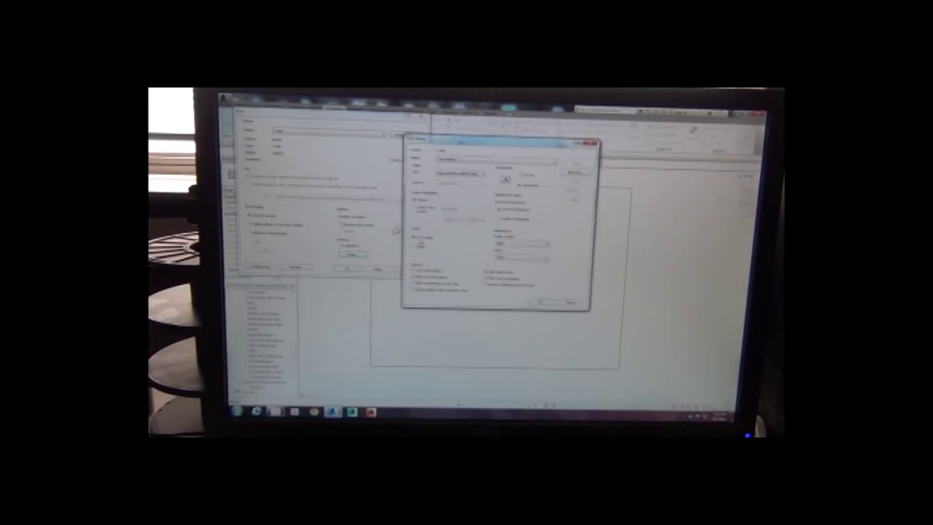